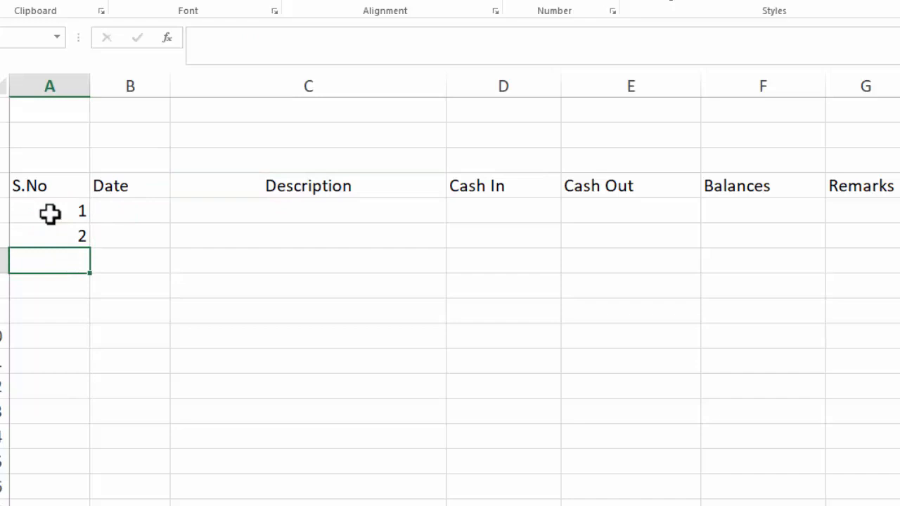
# - Extend the S.No series down to 11 and enter 1/1/2022 and 5/1/2022 as the first two dates
pyautogui.moveTo(50, 214); pyautogui.dragTo(101, 476)
pyautogui.click(134, 213)
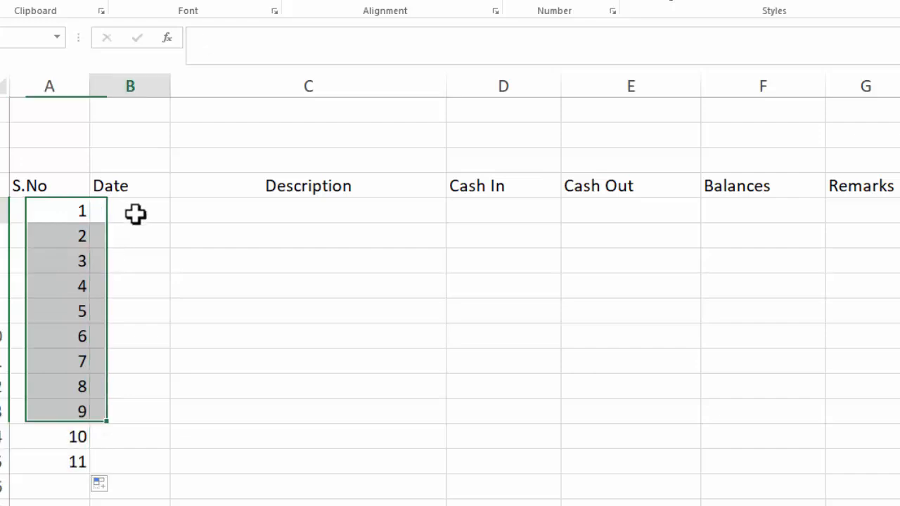
pyautogui.write('1/')
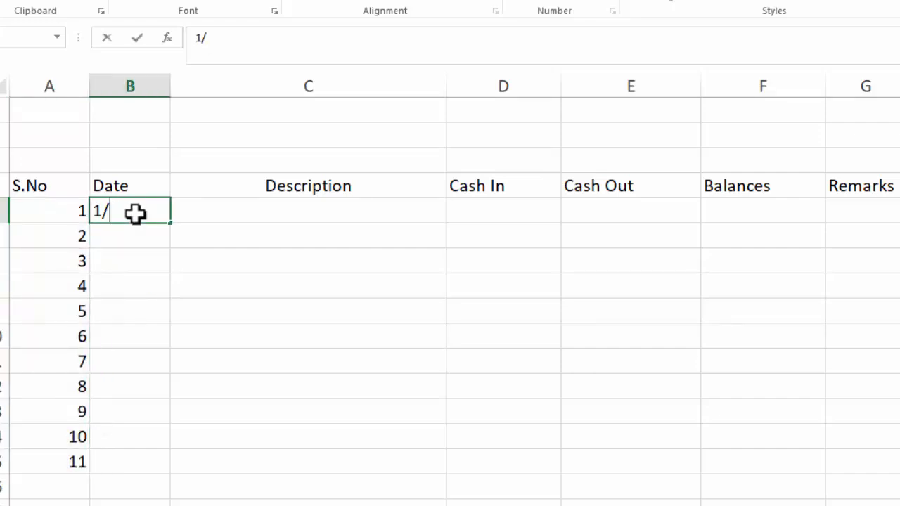
pyautogui.write('1/2022')
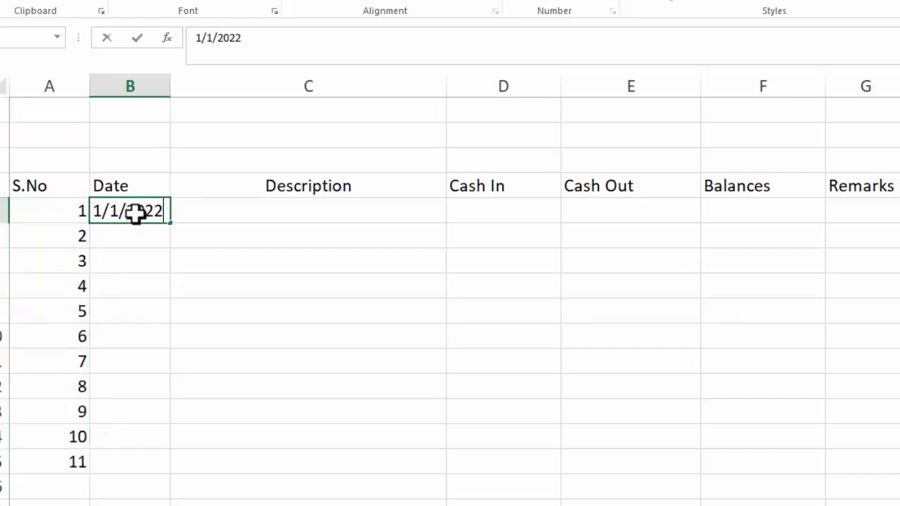
pyautogui.press('Return')
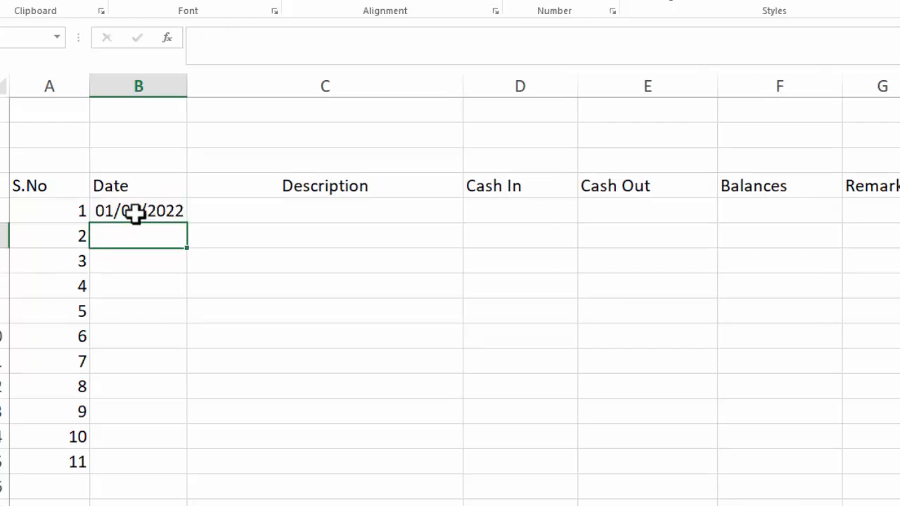
pyautogui.write('5/01/202')
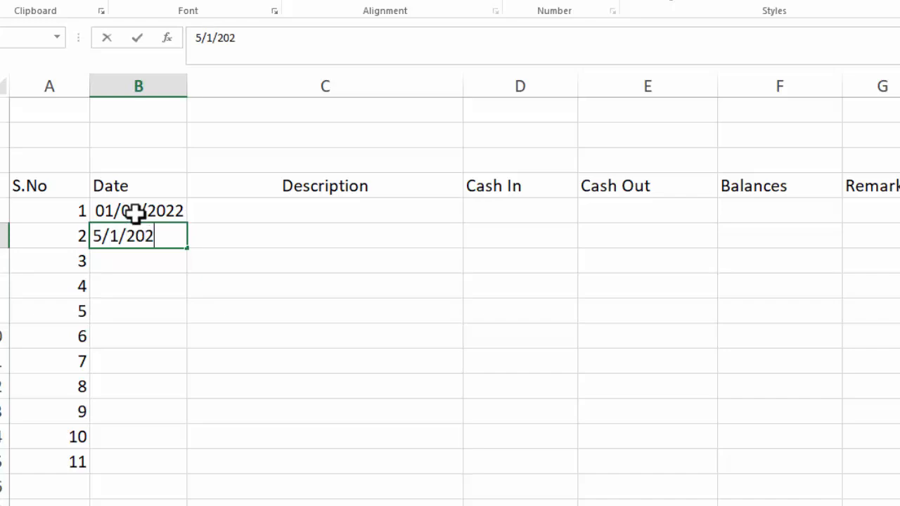
pyautogui.write('2')
pyautogui.press('Return')
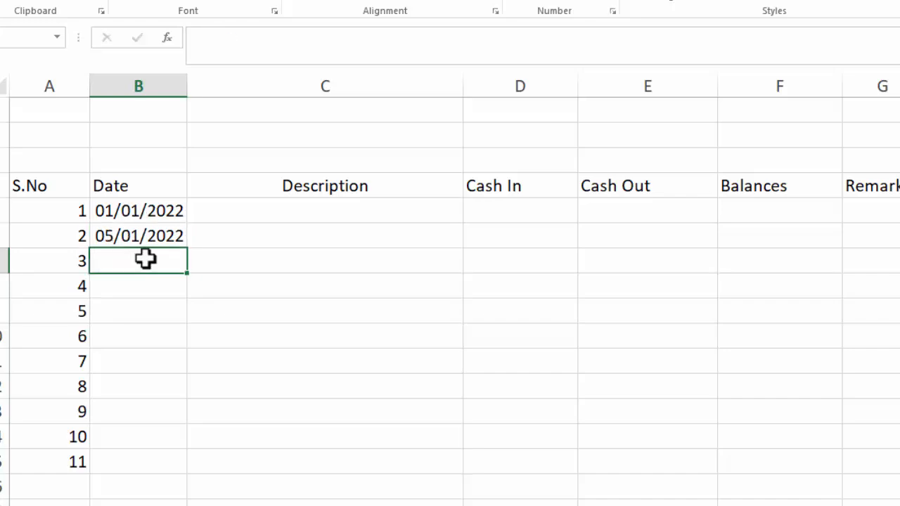
# - Format the Date column cells for all 11 rows in the dd-mmm-yy date style
pyautogui.moveTo(144, 259); pyautogui.dragTo(151, 336)
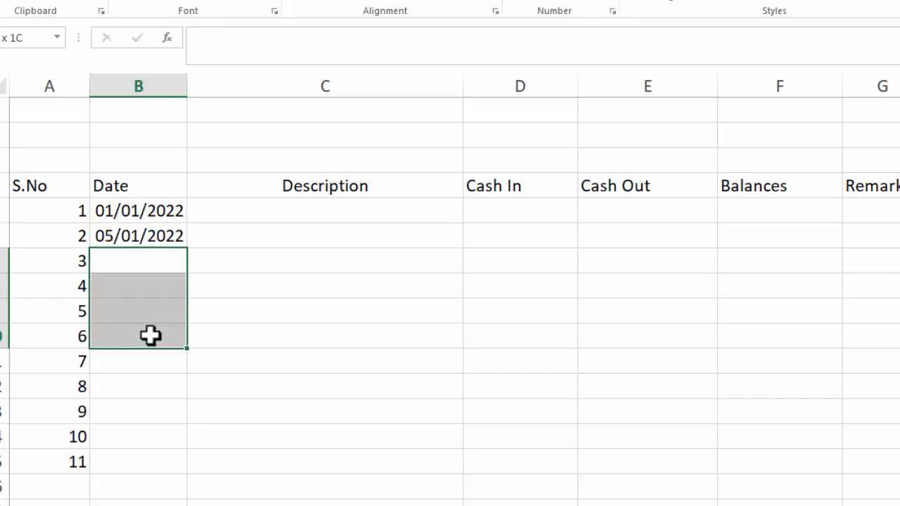
pyautogui.click(150, 237)
pyautogui.moveTo(154, 208); pyautogui.dragTo(157, 464)
pyautogui.hotkey('ctrl', 'shift', '3')
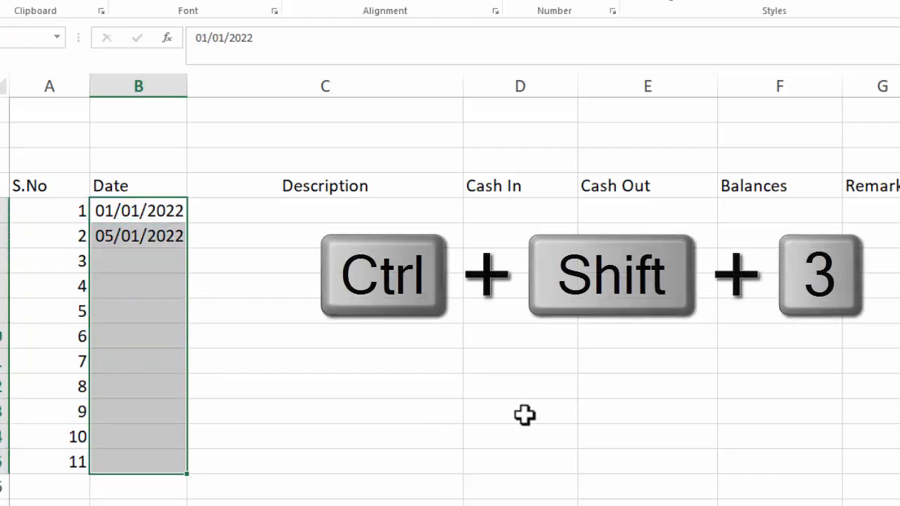
pyautogui.hotkey('ctrl', 'shift', '3')
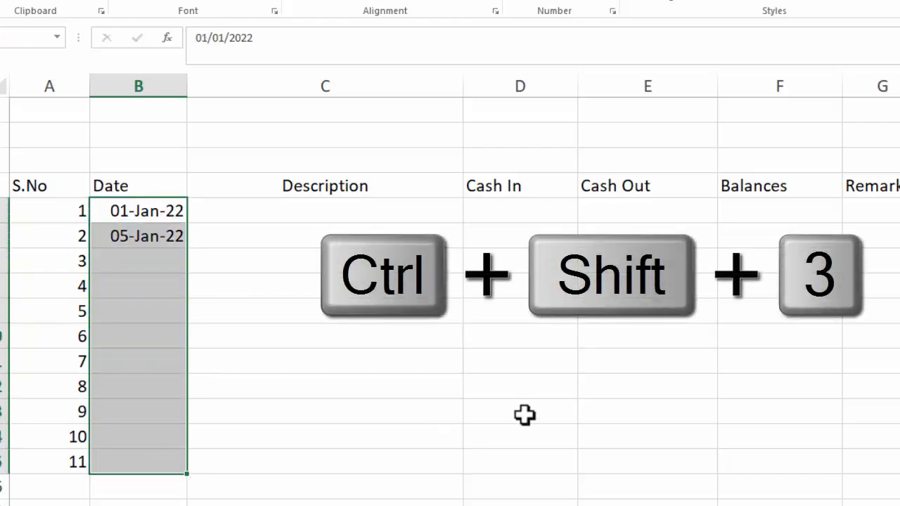
pyautogui.click(139, 260)
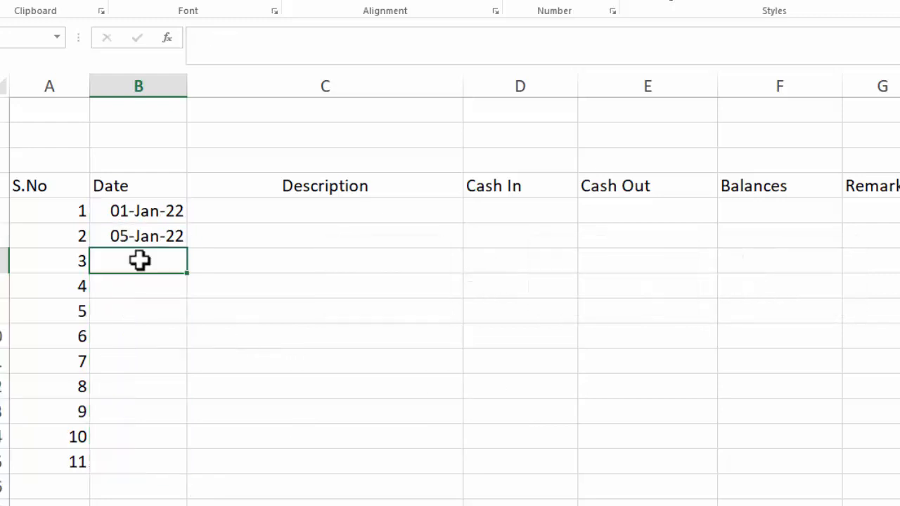
# - Examine the English (United States) date formats offered for the Date column cells, without applying any
pyautogui.moveTo(146, 215); pyautogui.dragTo(144, 455)
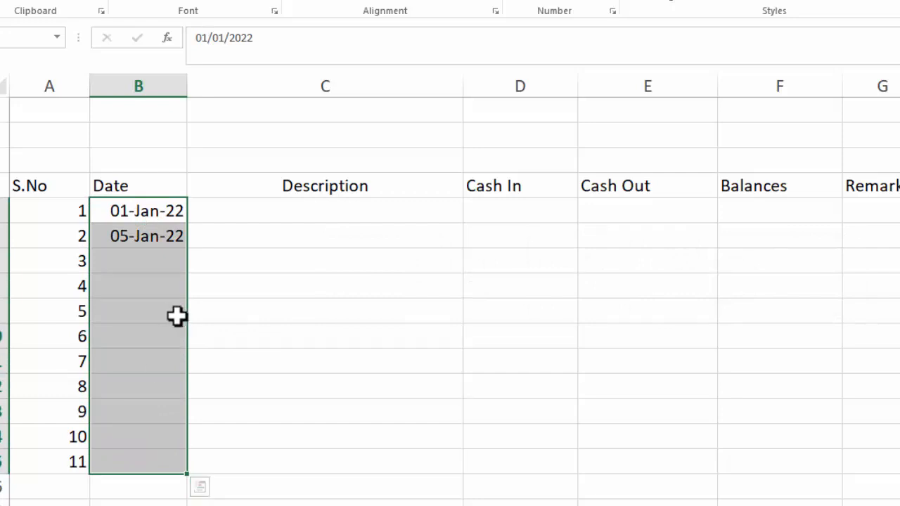
pyautogui.rightClick(136, 300)
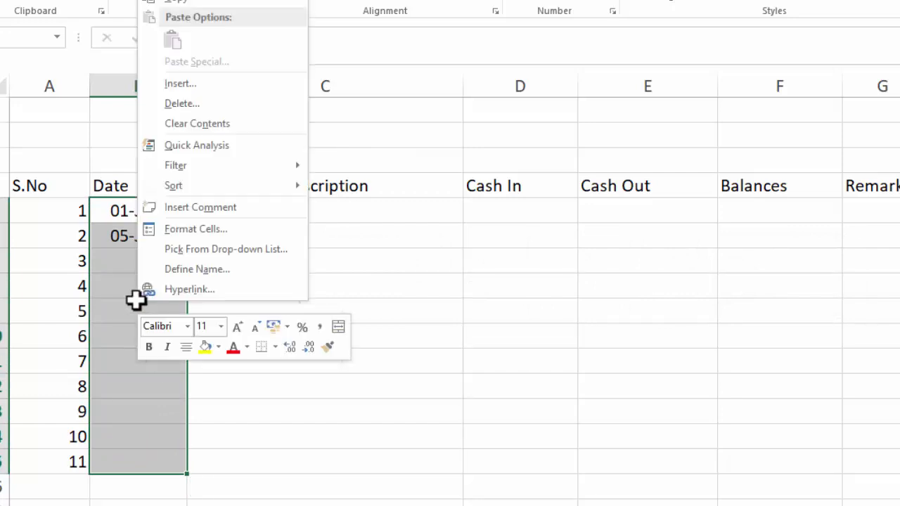
pyautogui.click(192, 230)
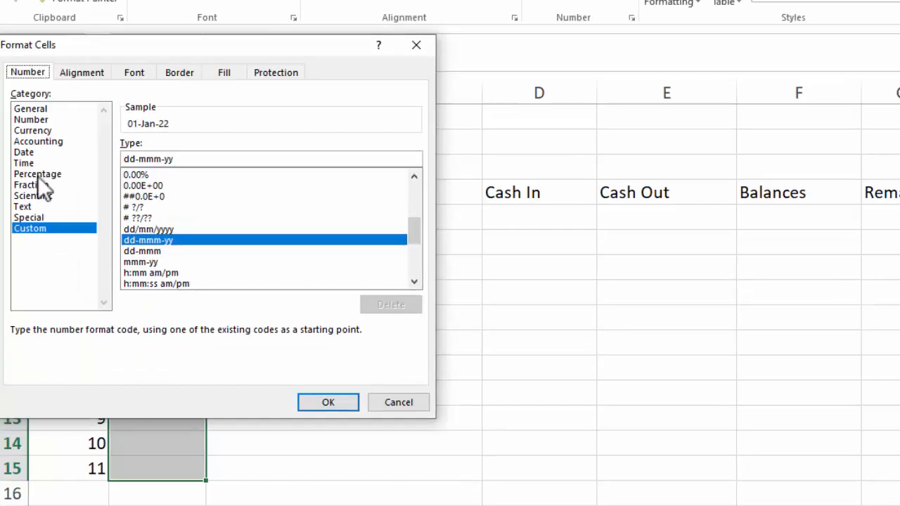
pyautogui.click(28, 153)
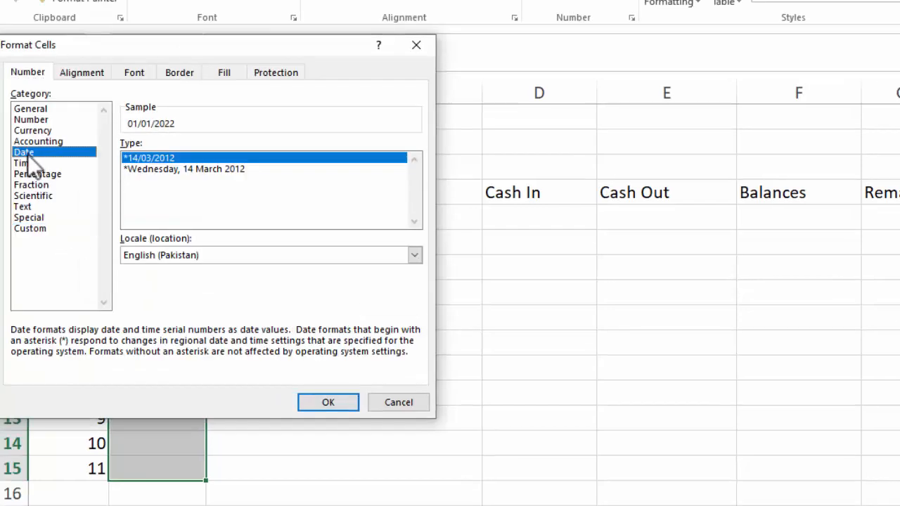
pyautogui.click(238, 253)
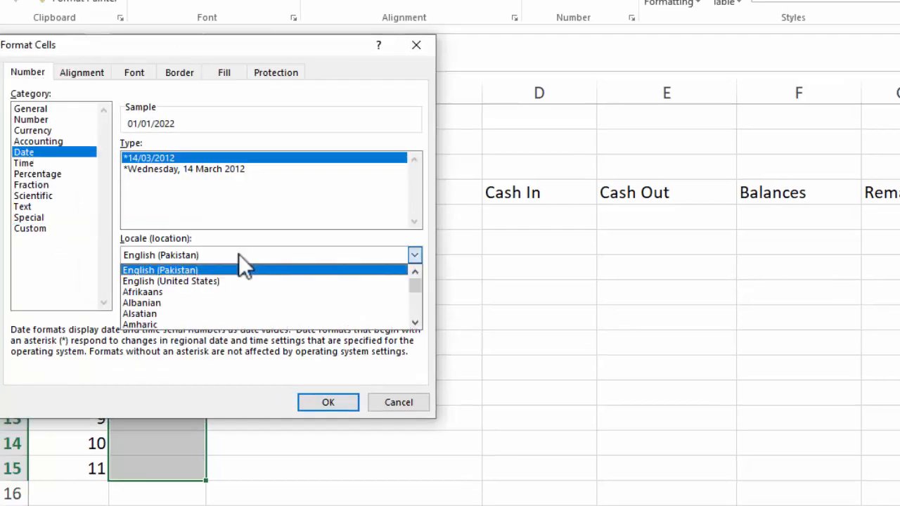
pyautogui.click(210, 280)
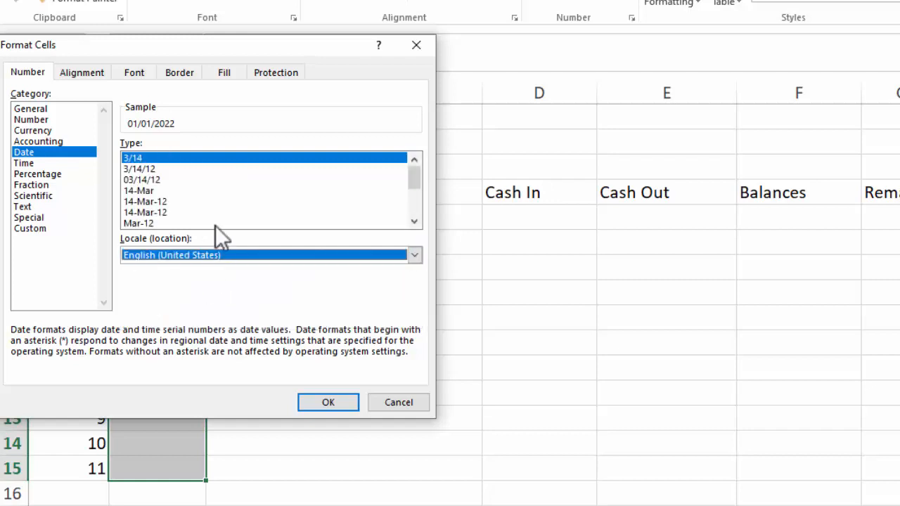
pyautogui.moveTo(418, 175); pyautogui.dragTo(415, 204)
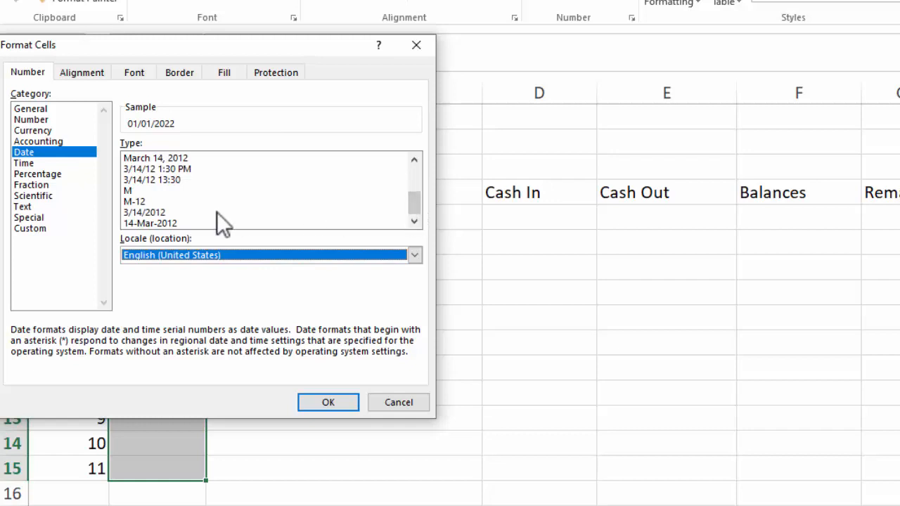
pyautogui.click(394, 404)
pyautogui.click(332, 219)
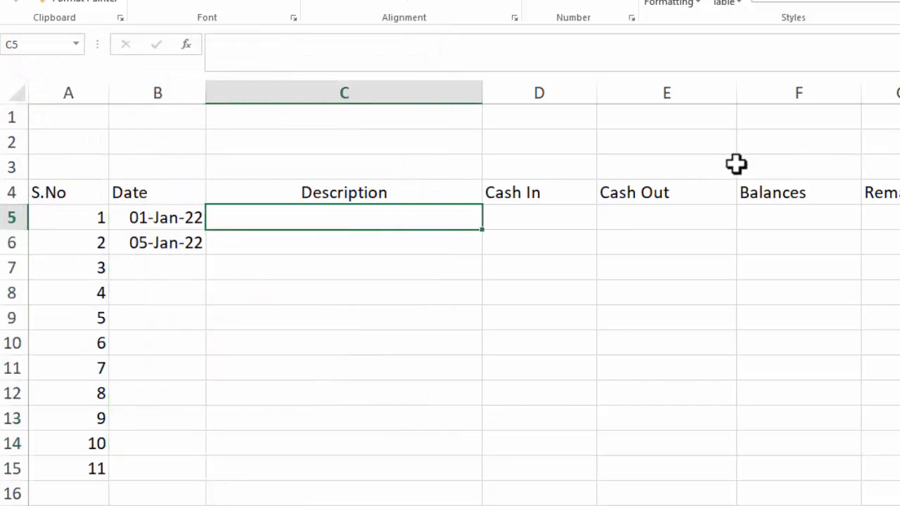
# - Merge and center cells E3:F3 above the table headers and enter the label Opening Balance
pyautogui.moveTo(701, 161); pyautogui.dragTo(765, 166)
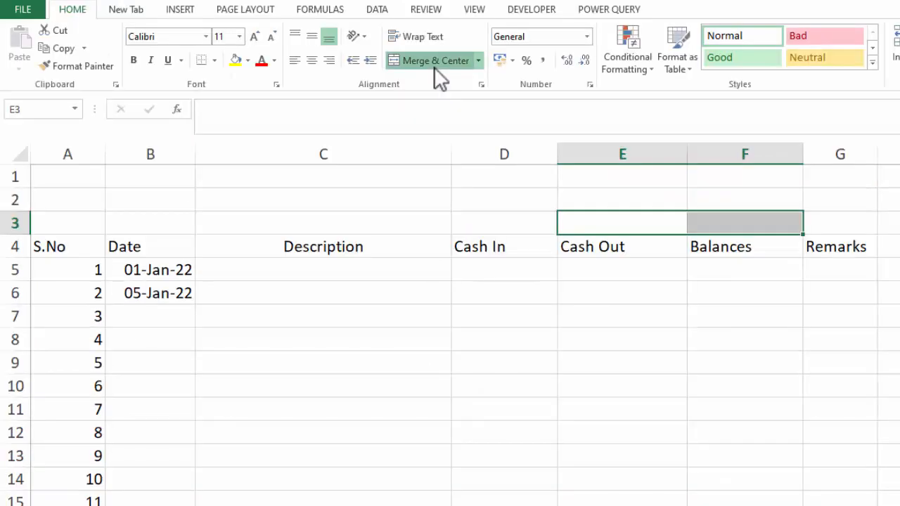
pyautogui.click(434, 61)
pyautogui.write('Op')
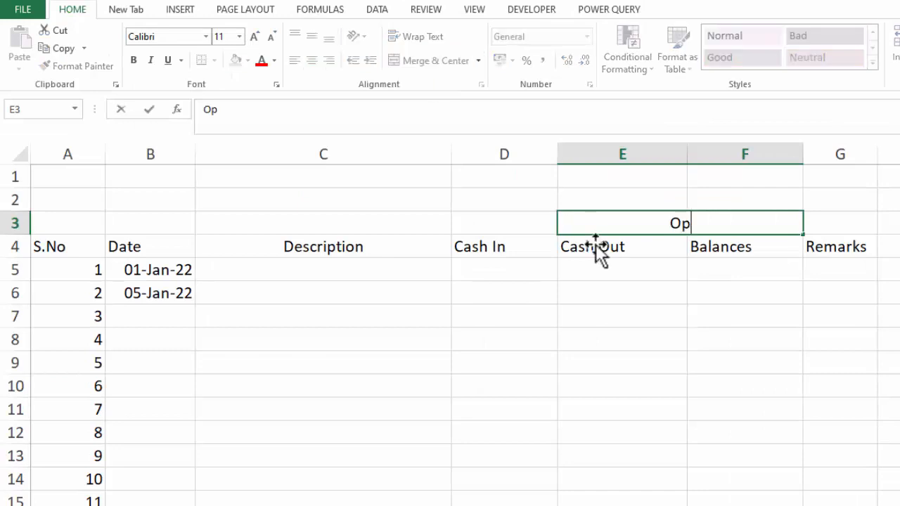
pyautogui.write('ening Balance')
# - Enter the opening date Jan 1,2022 in cell D3 beside the Opening Balance label
pyautogui.click(497, 225)
pyautogui.write('Jan')
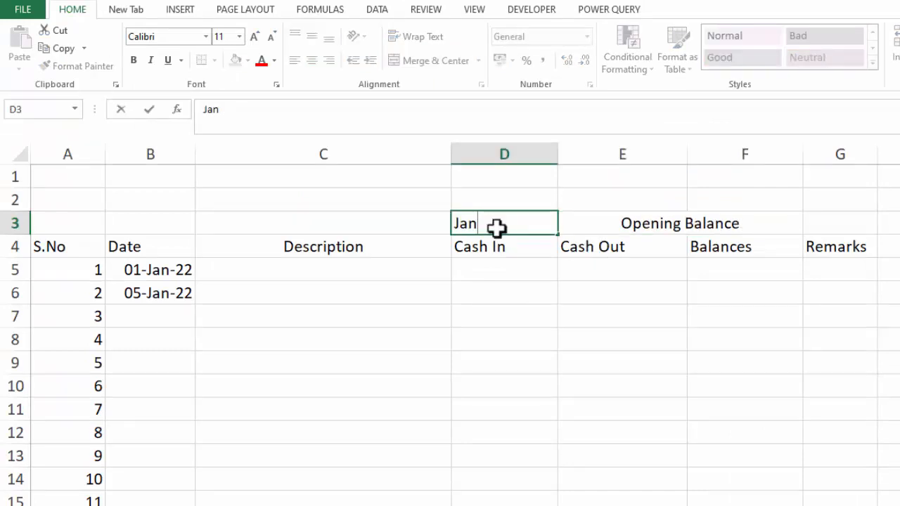
pyautogui.write(' 1,20212')
pyautogui.press('Tab')
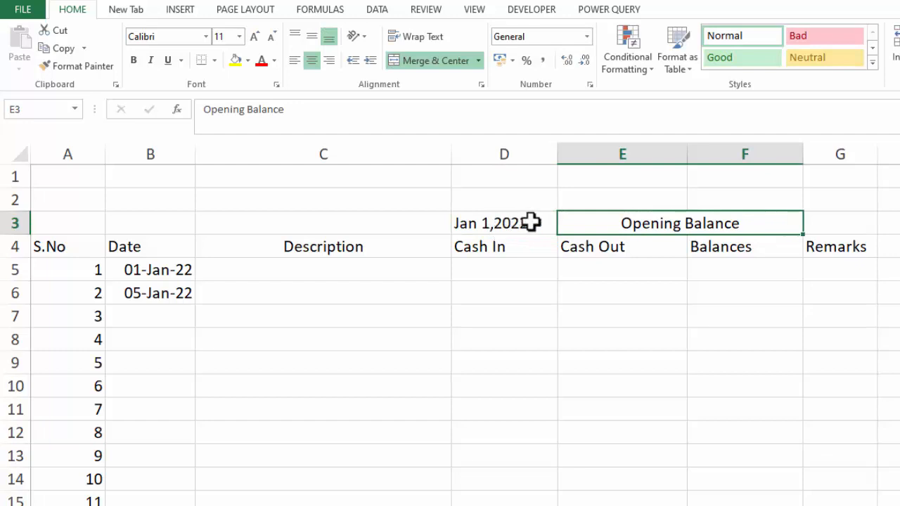
pyautogui.click(531, 222)
pyautogui.click(580, 229)
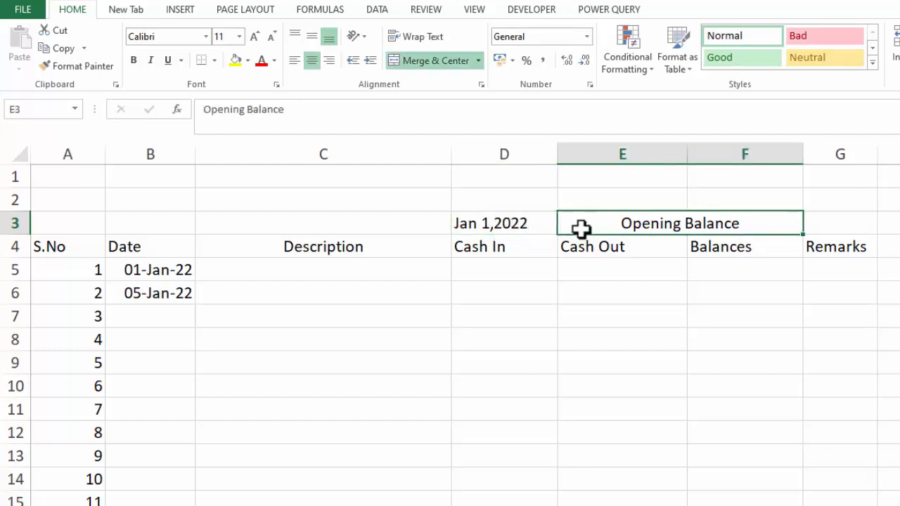
# - Enter an opening balance of 30000 in G3 and format it with a thousands separator and no decimals
pyautogui.click(814, 220)
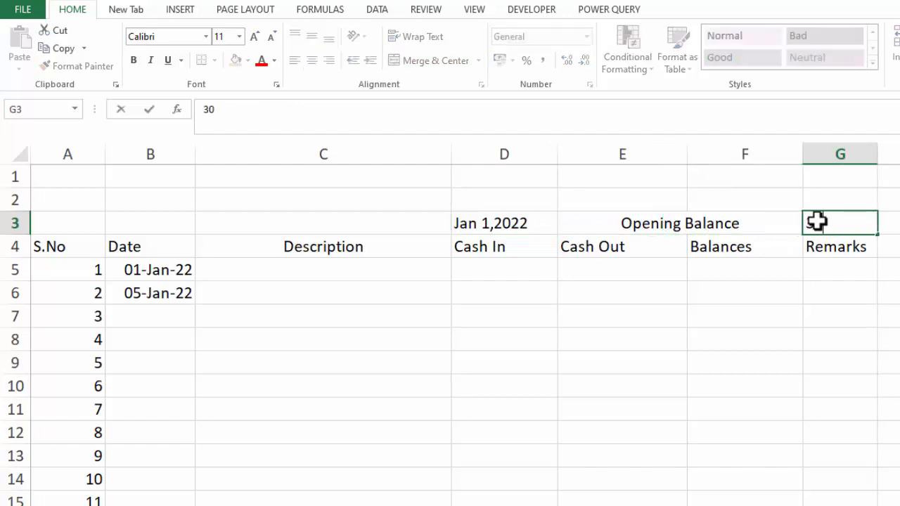
pyautogui.write('30000')
pyautogui.hotkey('ctrl', 'Return')
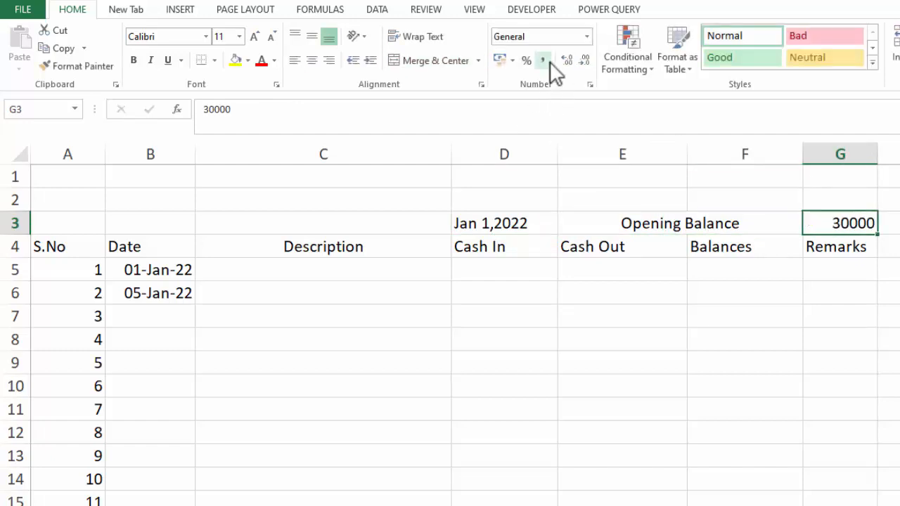
pyautogui.click(547, 61)
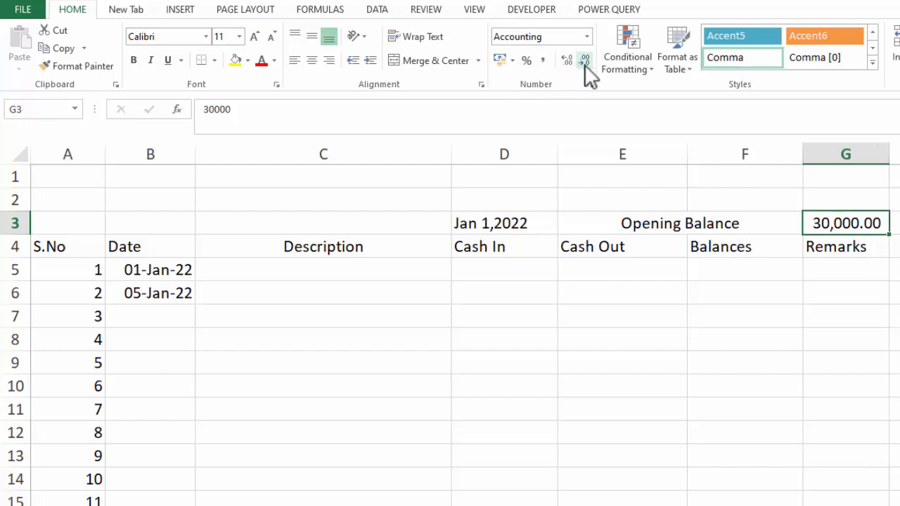
pyautogui.click(585, 62)
pyautogui.click(584, 62)
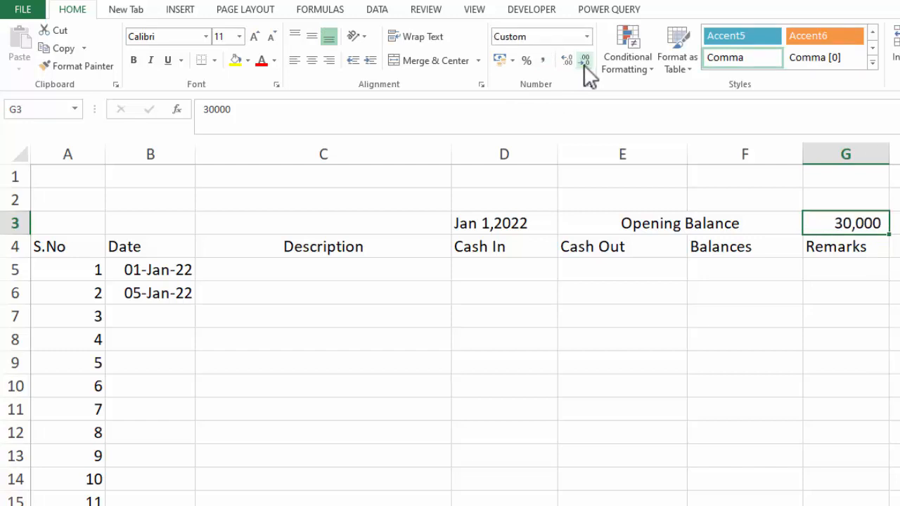
# - Add two decimal places to the opening balance in G3 and remove them again
pyautogui.click(569, 61)
pyautogui.click(569, 61)
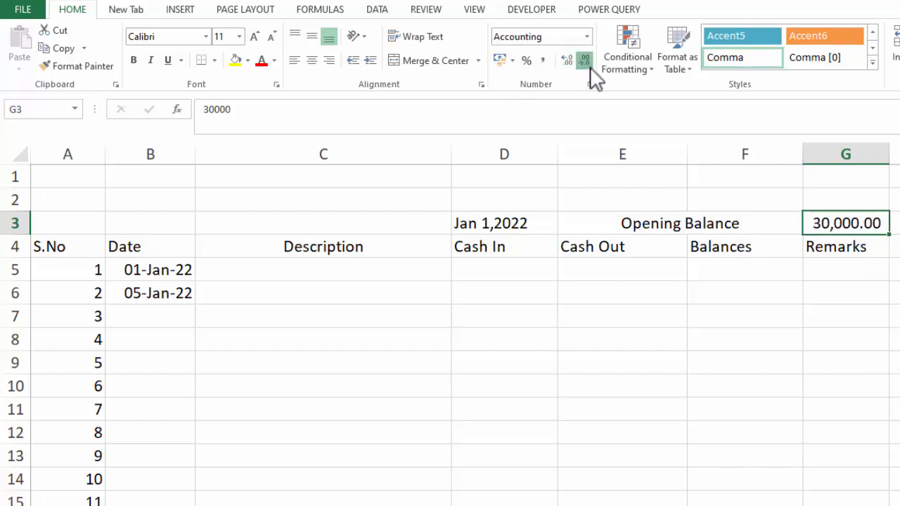
pyautogui.click(590, 67)
pyautogui.click(590, 67)
pyautogui.click(894, 386)
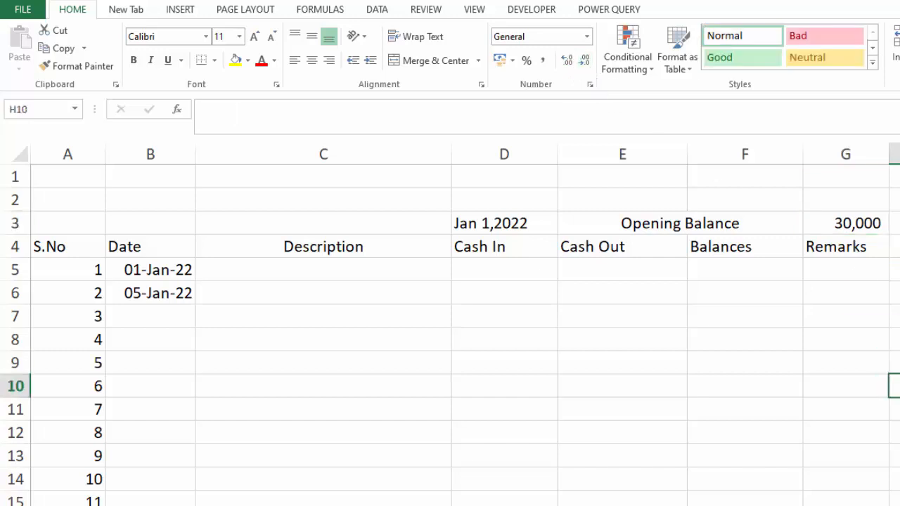
# - Enter the formula =G3+D5-E5 in F5 to calculate the first balance from the opening balance, cash in and cash out
pyautogui.click(346, 272)
pyautogui.click(727, 270)
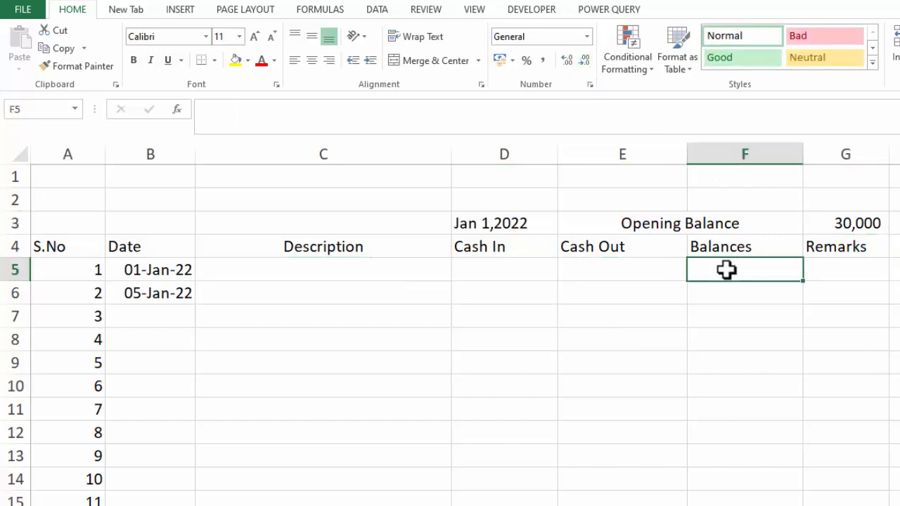
pyautogui.write('=')
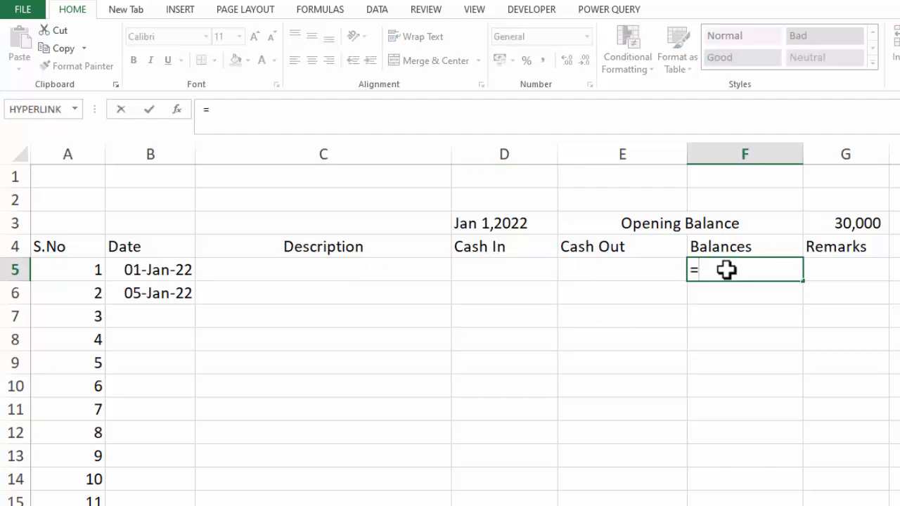
pyautogui.click(827, 227)
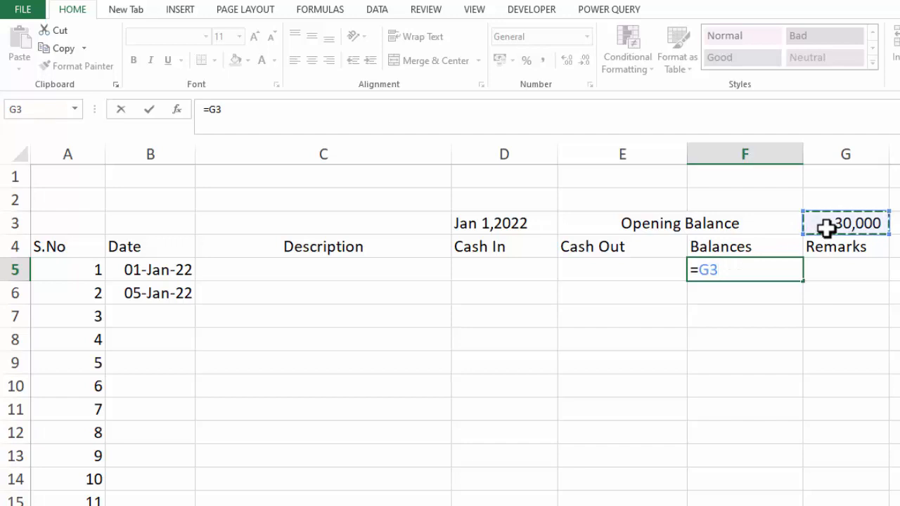
pyautogui.write('+')
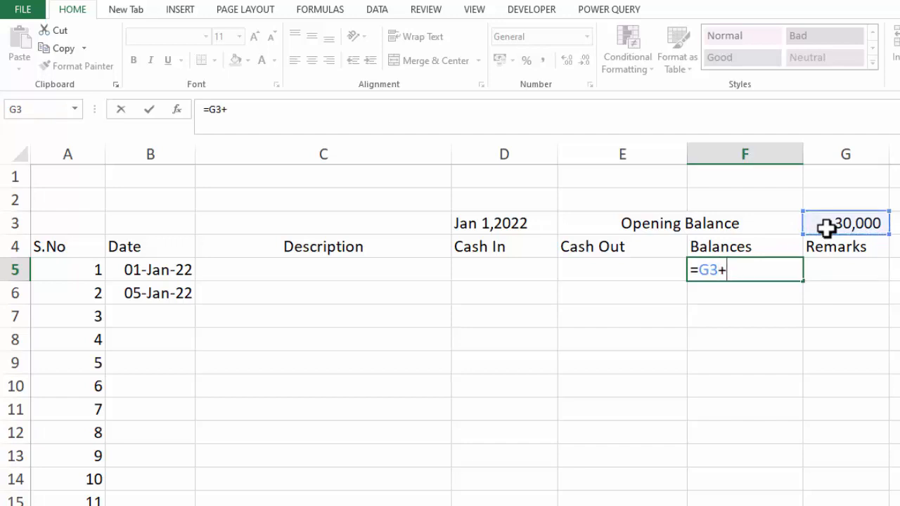
pyautogui.click(502, 265)
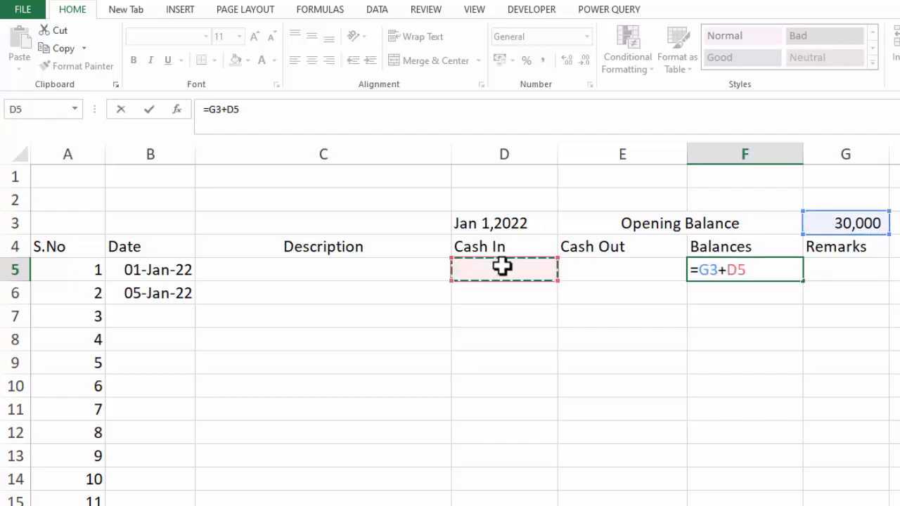
pyautogui.write('-')
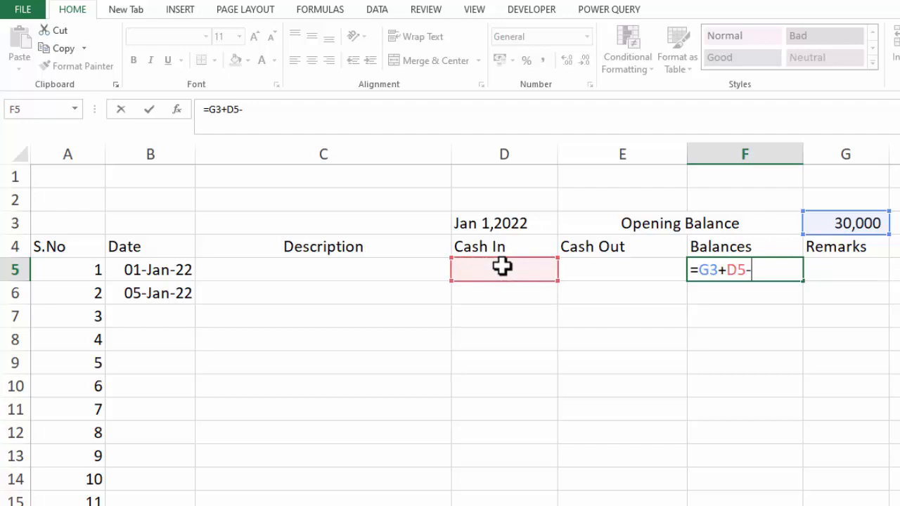
pyautogui.click(577, 268)
pyautogui.press('Return')
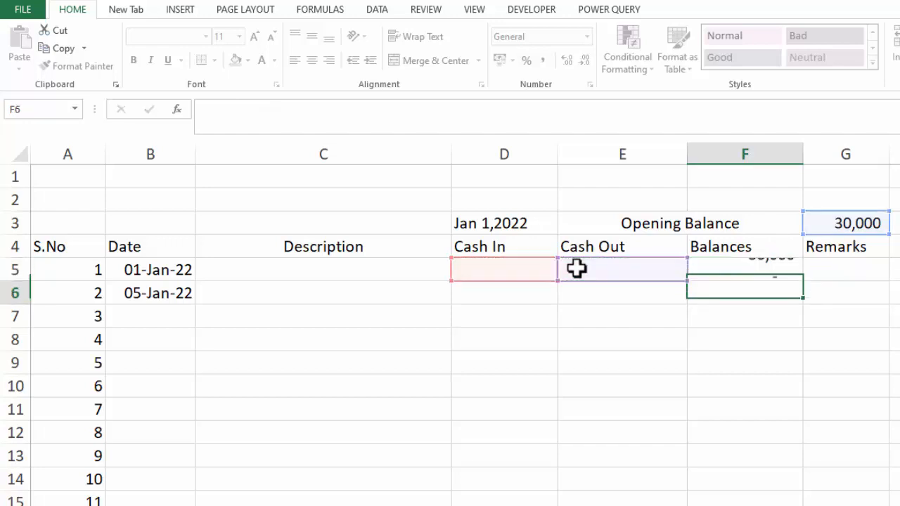
# - Fill the balance formula from F5 down the Balances column to row 15
pyautogui.click(734, 270)
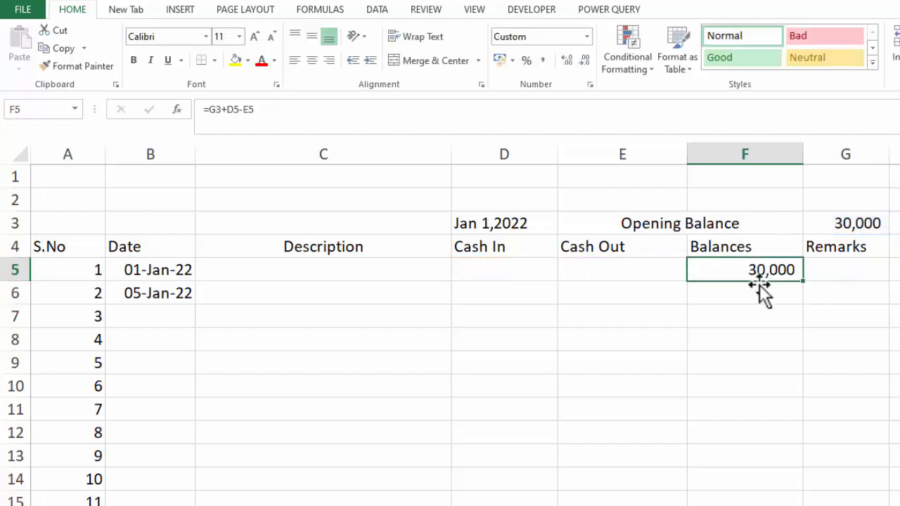
pyautogui.doubleClick(806, 284)
pyautogui.click(795, 287)
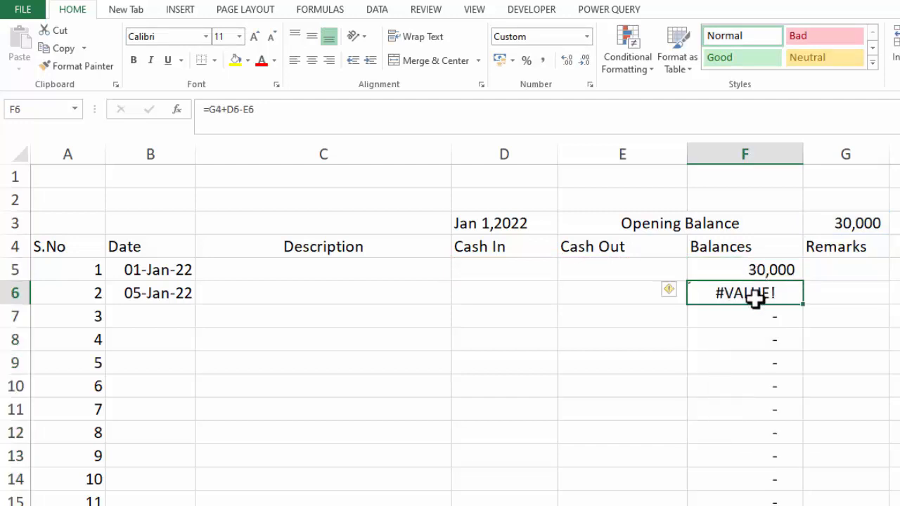
# - Replace the formula in F6 with =F5+D6-E6 so it builds on the previous balance
pyautogui.doubleClick(754, 299)
pyautogui.press('Escape')
pyautogui.write('=')
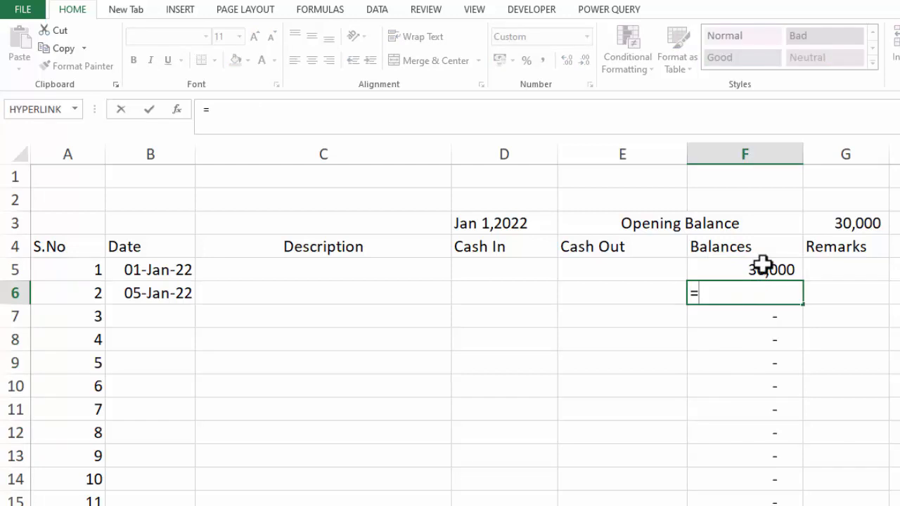
pyautogui.click(764, 268)
pyautogui.write('+')
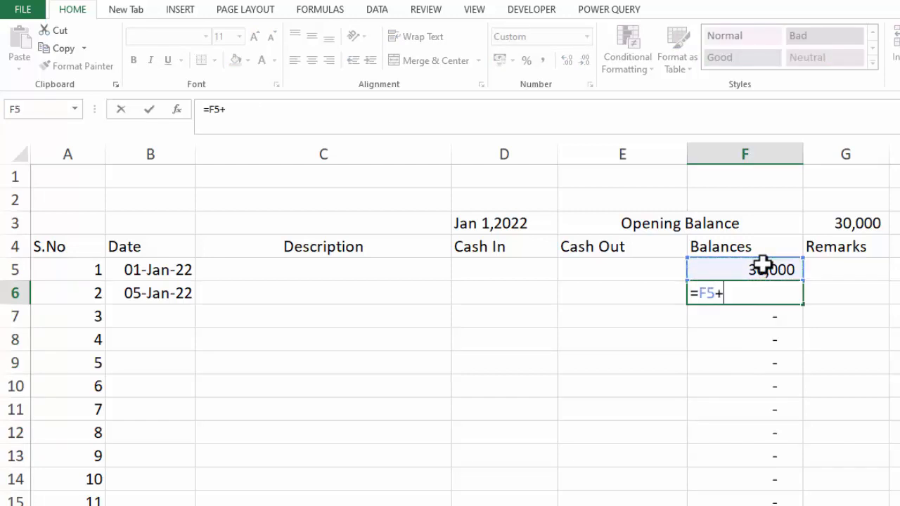
pyautogui.click(486, 294)
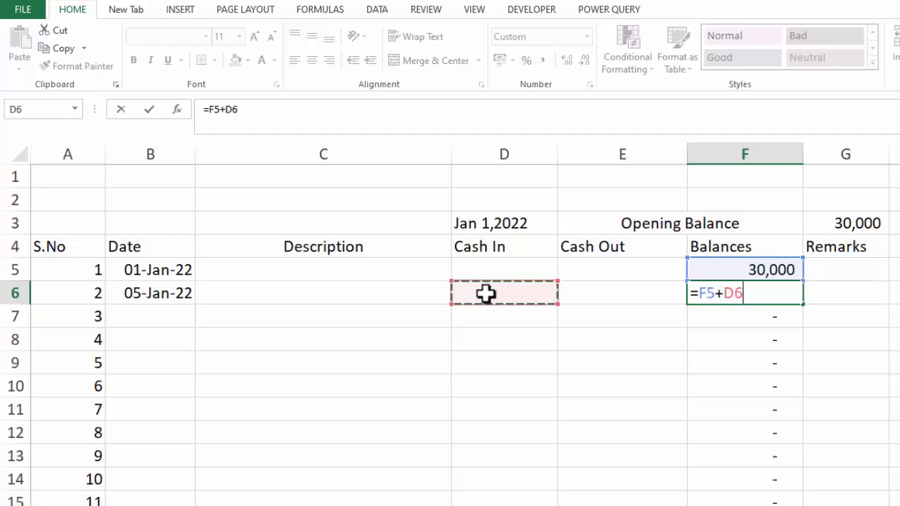
pyautogui.write('-')
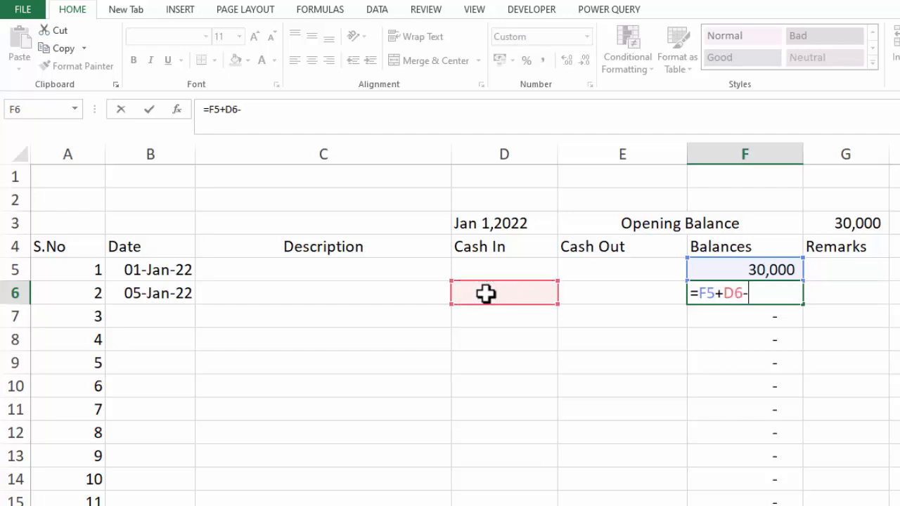
pyautogui.click(582, 295)
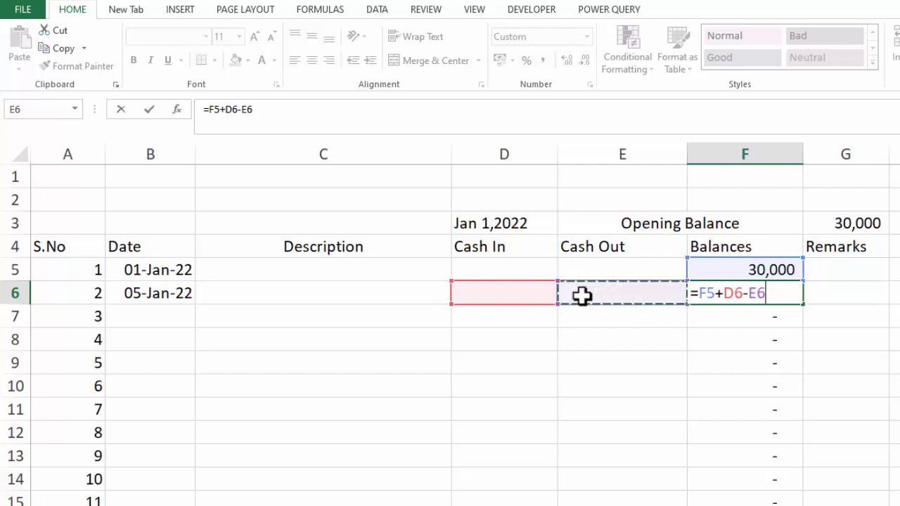
pyautogui.press('Return')
# - Fill the running balance formula from F6 down the Balances column to row 15
pyautogui.click(751, 291)
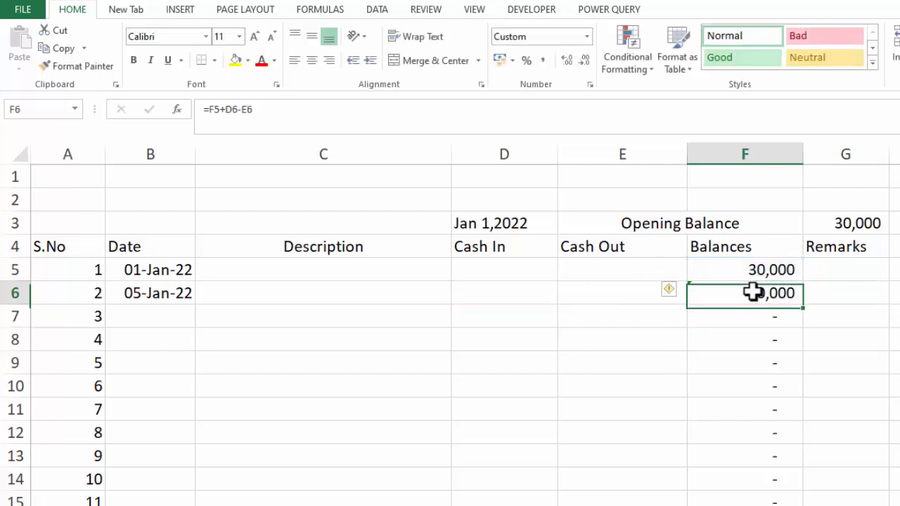
pyautogui.doubleClick(806, 306)
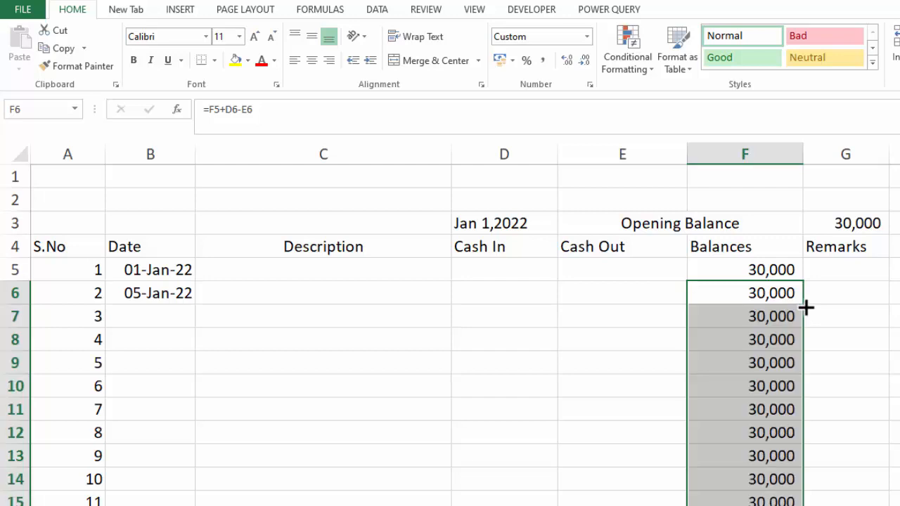
pyautogui.click(695, 249)
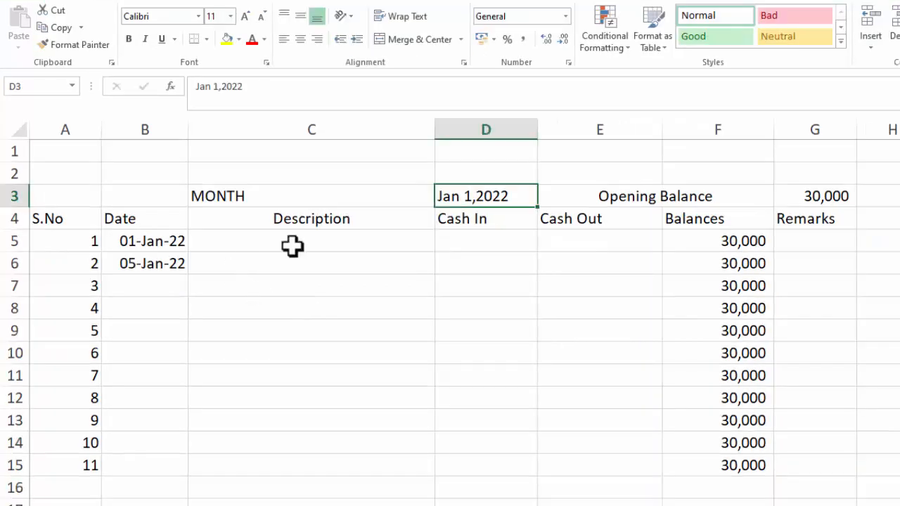
# - Record the first entry with the description Purchase items in C5 and a cash out of 230 in E5
pyautogui.click(302, 246)
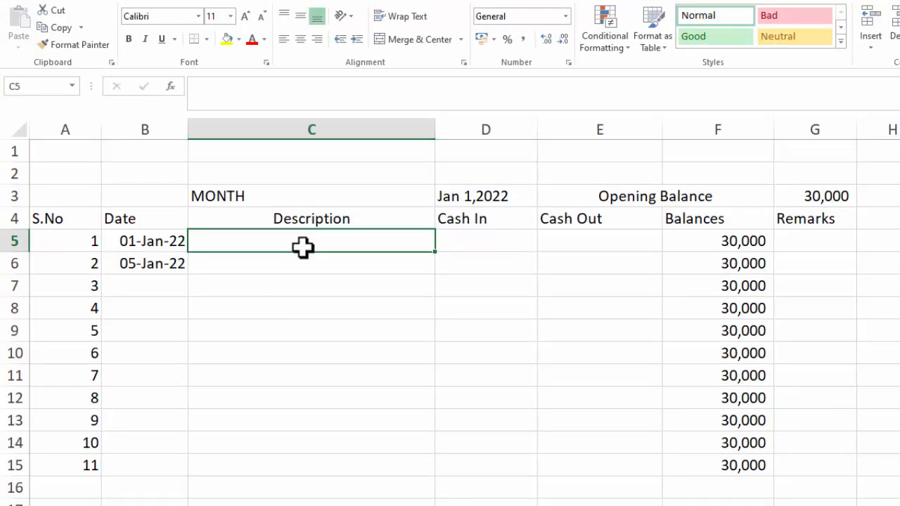
pyautogui.write('Purchase items')
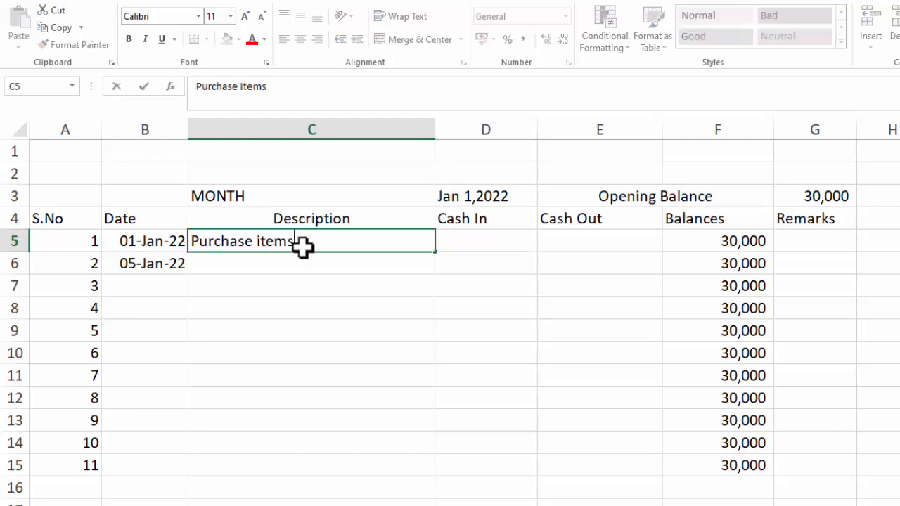
pyautogui.press('Tab')
pyautogui.press('Tab')
pyautogui.write('230')
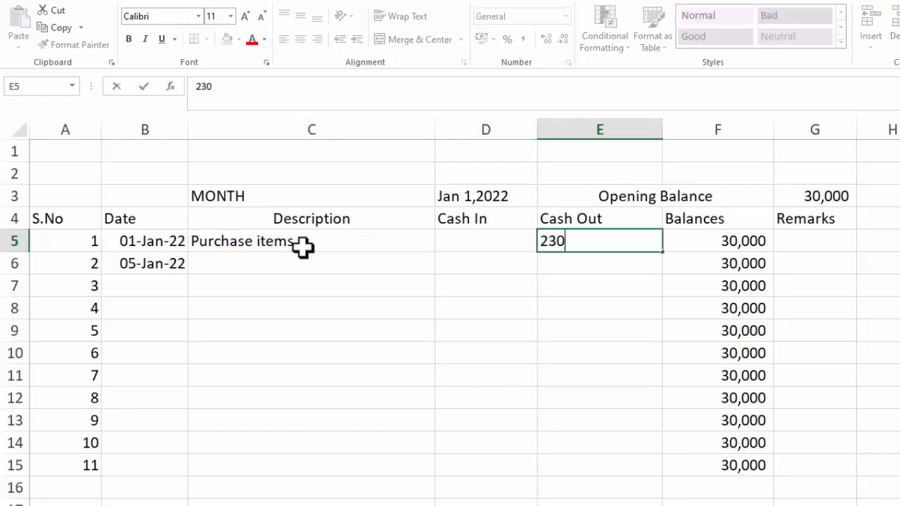
pyautogui.press('Tab')
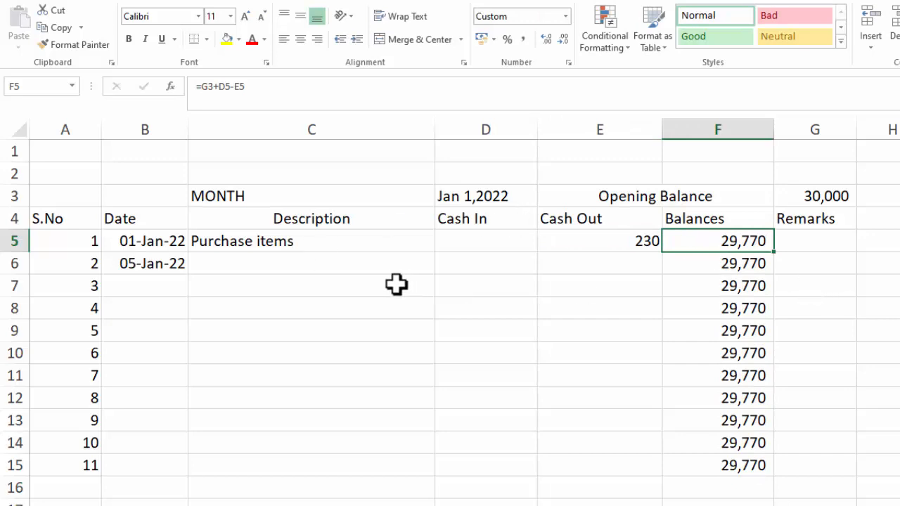
# - Enter the description Purchase of furniture for the second entry in C6
pyautogui.click(243, 271)
pyautogui.write('purc')
pyautogui.press('BackSpace')
pyautogui.press('BackSpace')
pyautogui.press('BackSpace')
pyautogui.press('BackSpace')
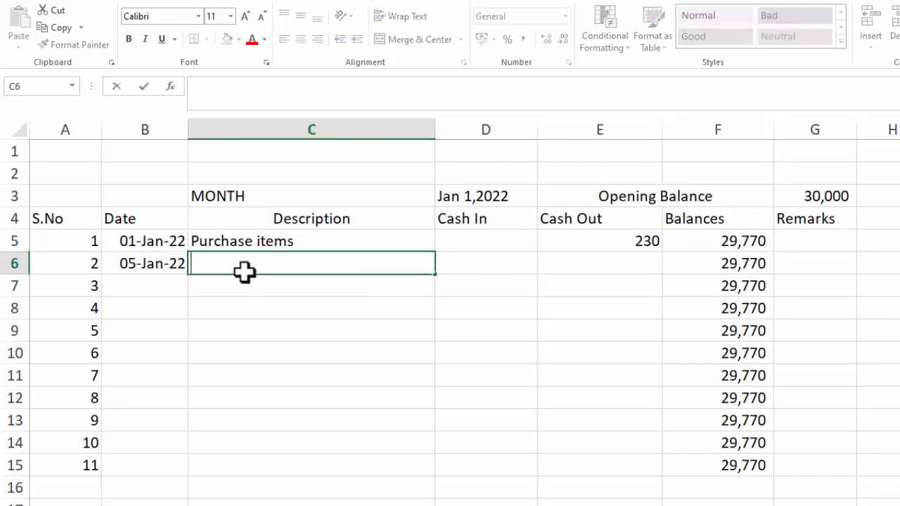
pyautogui.write('Purchase ')
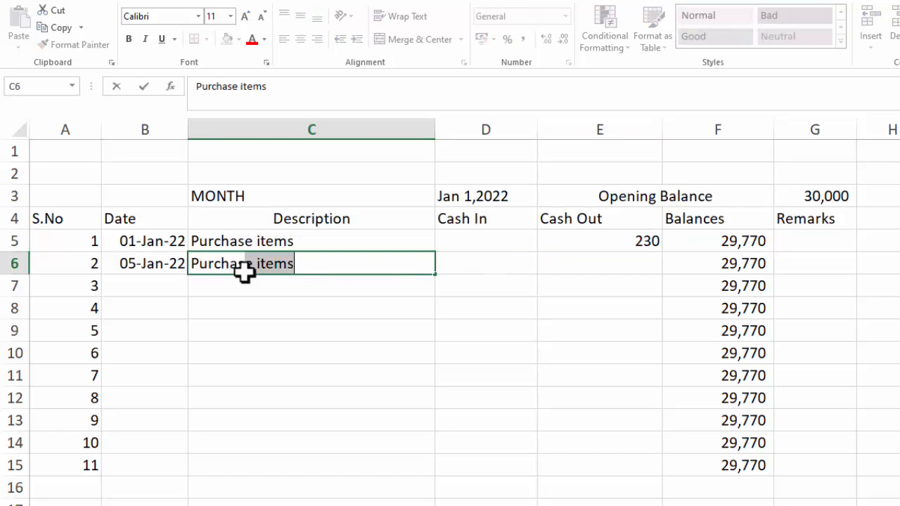
pyautogui.write('of ')
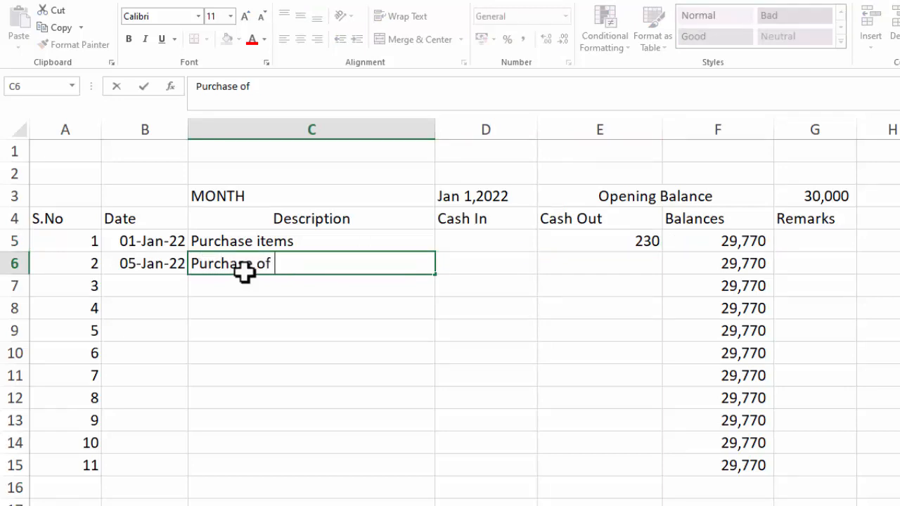
pyautogui.write('furniture')
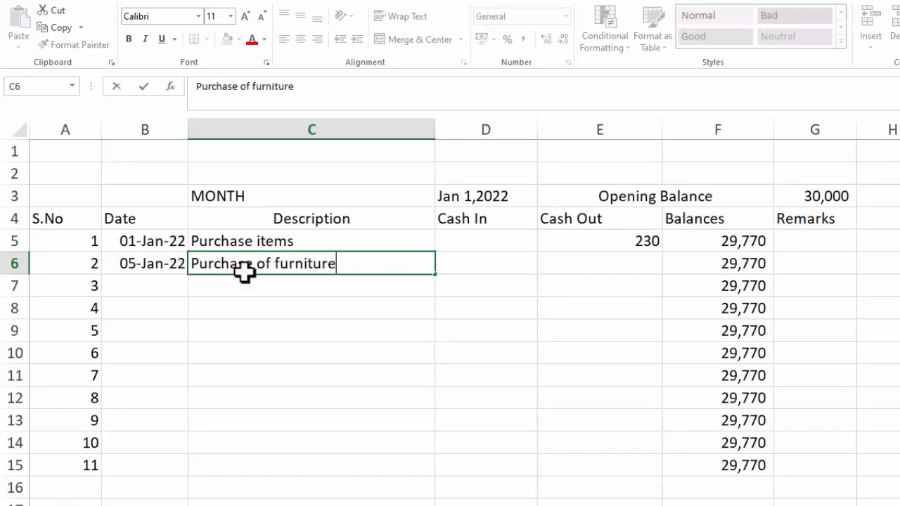
# - Enter a cash out of 4200 in E6 for the furniture purchase
pyautogui.press('Tab')
pyautogui.press('Tab')
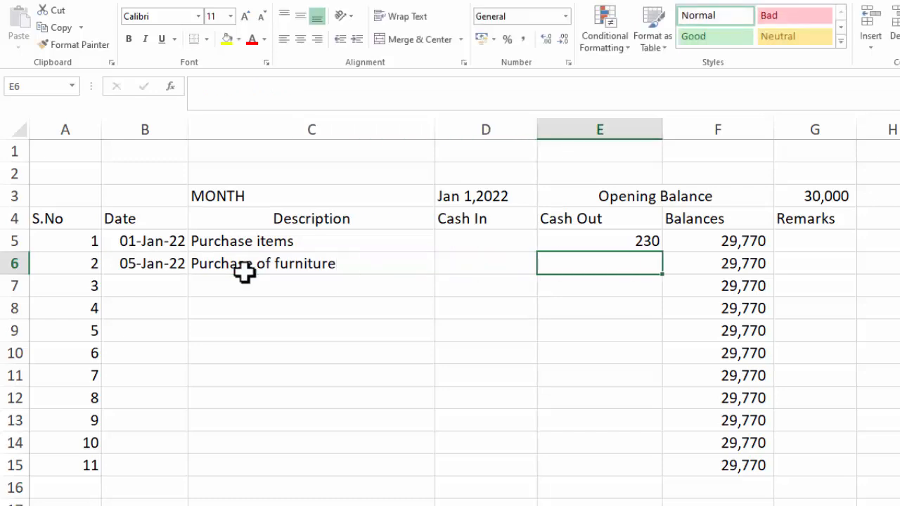
pyautogui.write('4200')
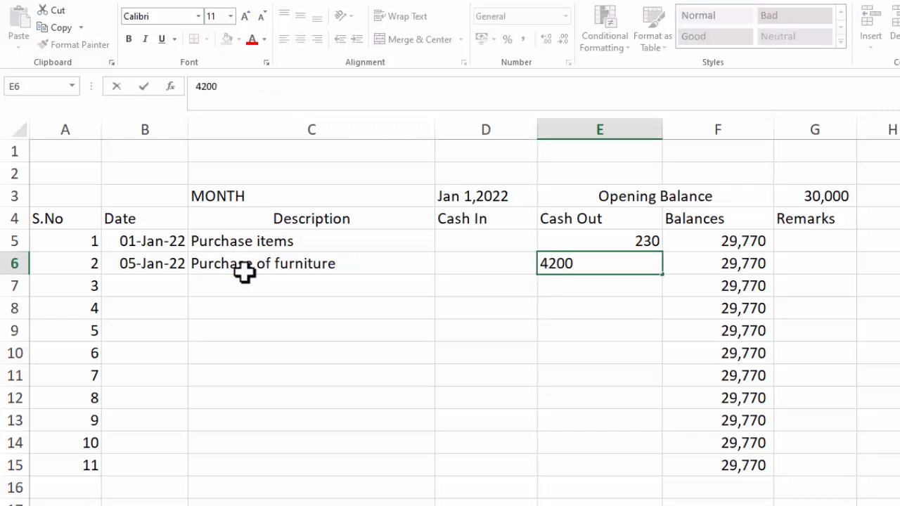
pyautogui.press('Return')
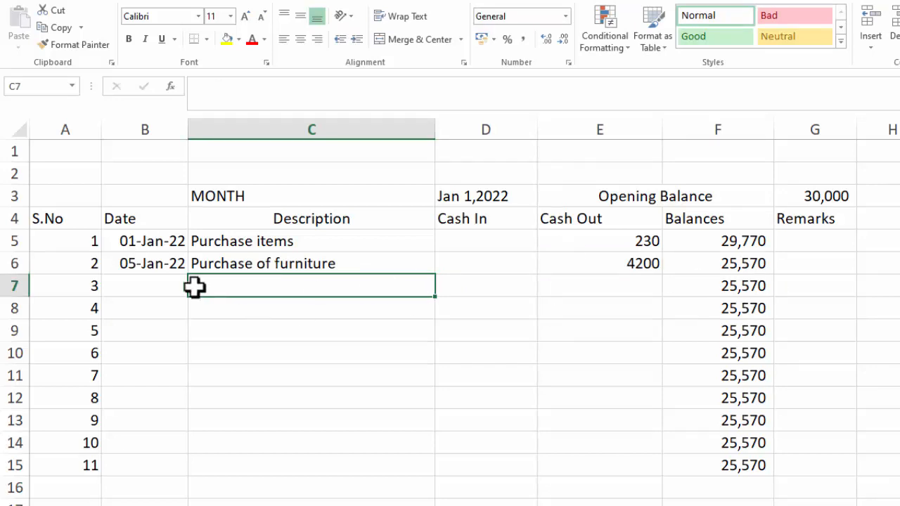
# - Fill the date series from B6 down one row to put 06-Jan-22 in B7
pyautogui.click(156, 280)
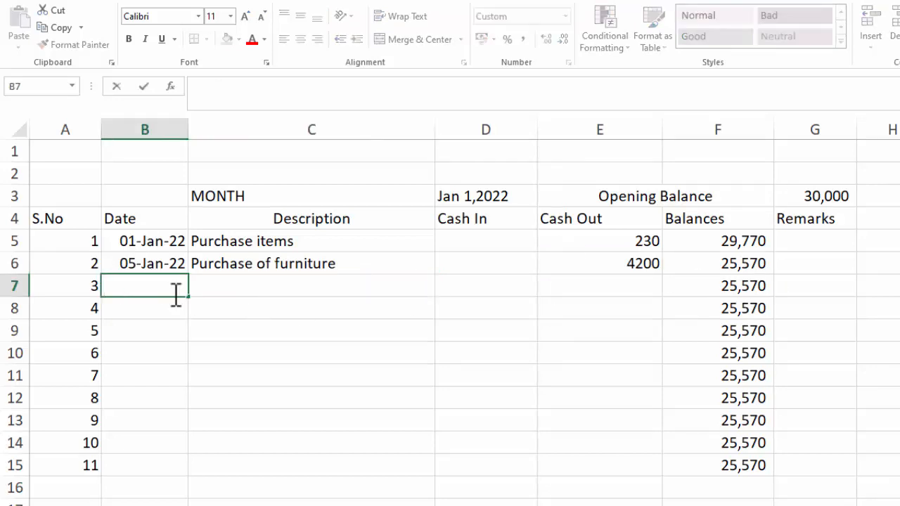
pyautogui.click(250, 345)
pyautogui.click(155, 264)
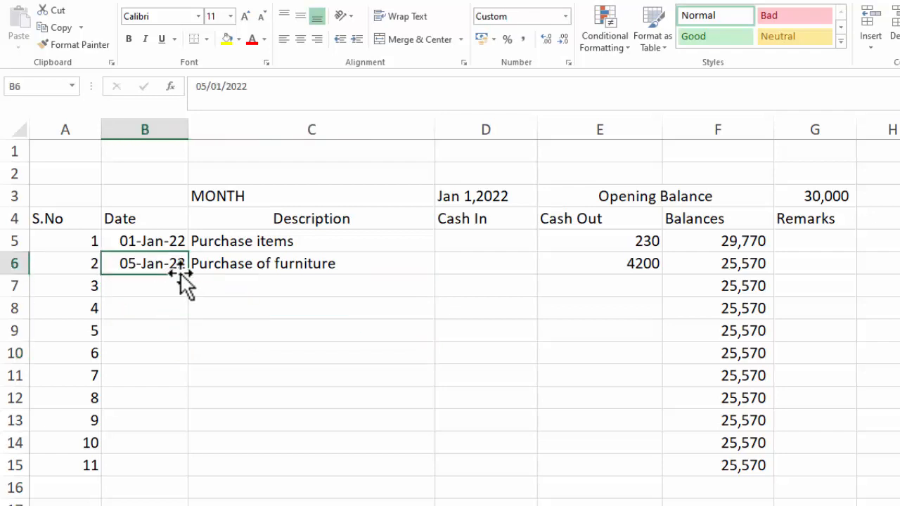
pyautogui.moveTo(188, 277); pyautogui.dragTo(187, 292)
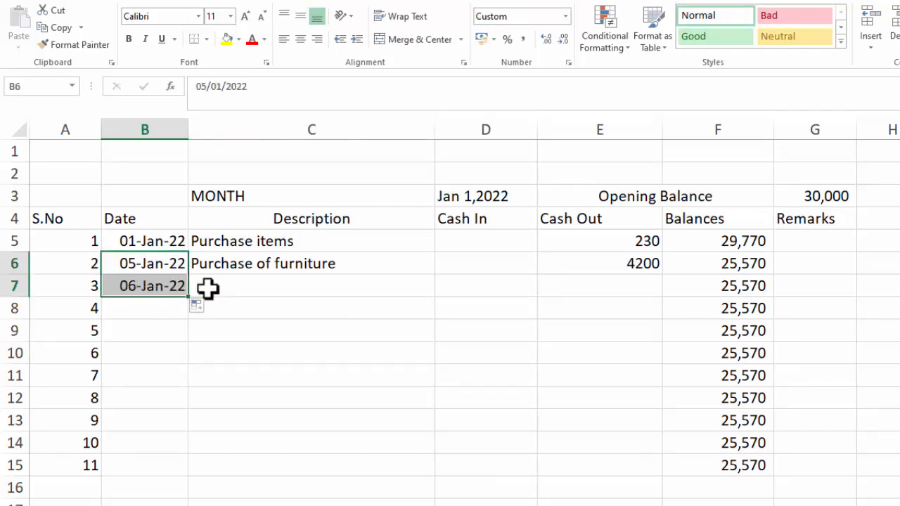
# - Complete the third entry with the description Car wash in C7 and a cash out of 400 in E7
pyautogui.click(208, 287)
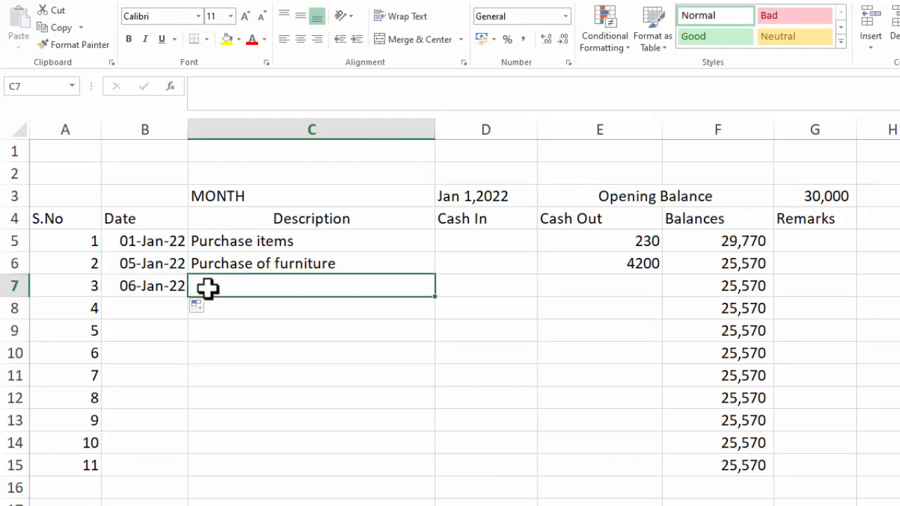
pyautogui.write('Car wash')
pyautogui.press('Tab')
pyautogui.press('Tab')
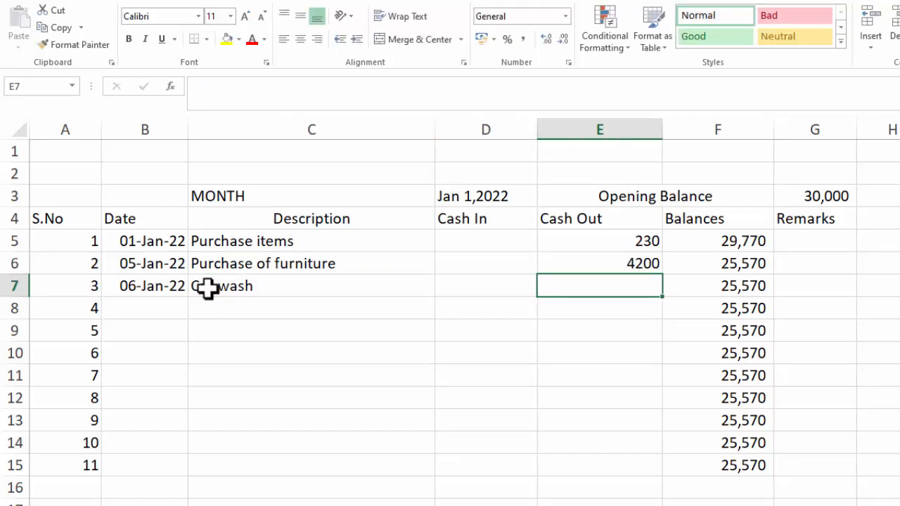
pyautogui.write('400')
pyautogui.click(181, 309)
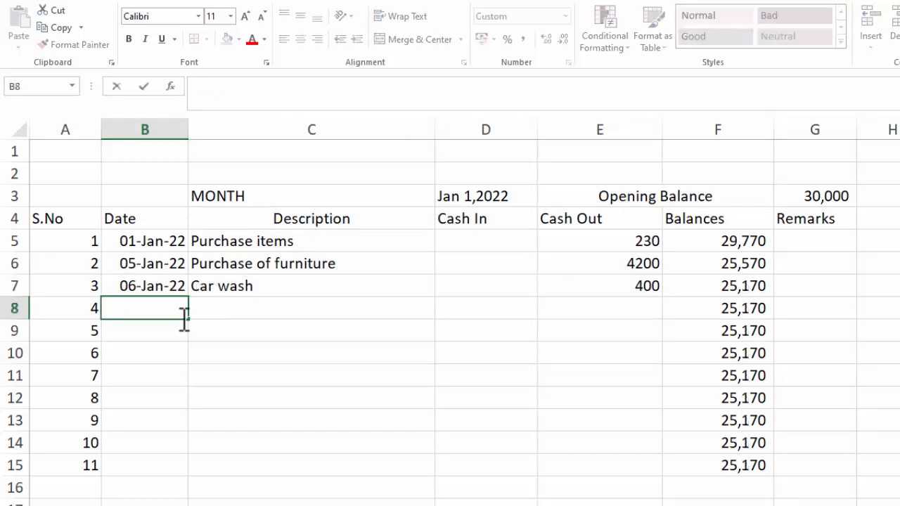
# - Copy the date 06-Jan-22 from B7 down into B8 for the fourth entry
pyautogui.click(199, 370)
pyautogui.click(149, 314)
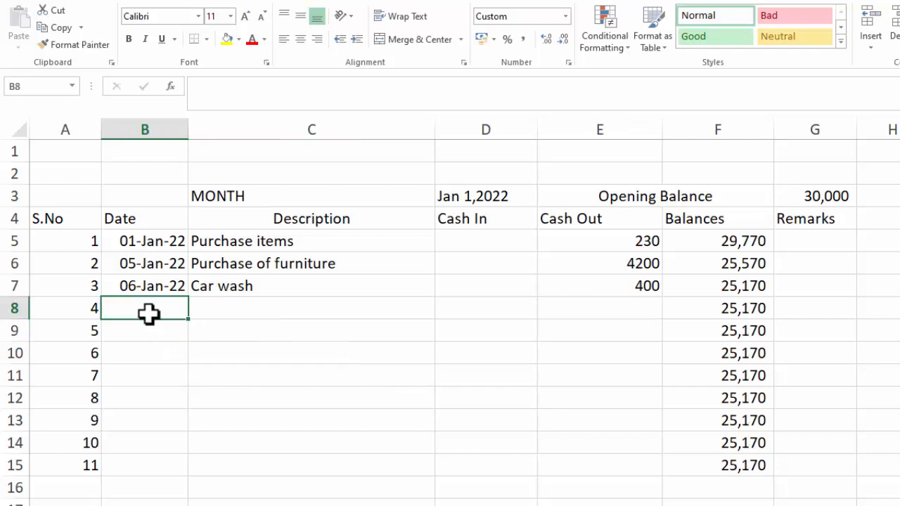
pyautogui.hotkey('ctrl', 'd')
pyautogui.press('Tab')
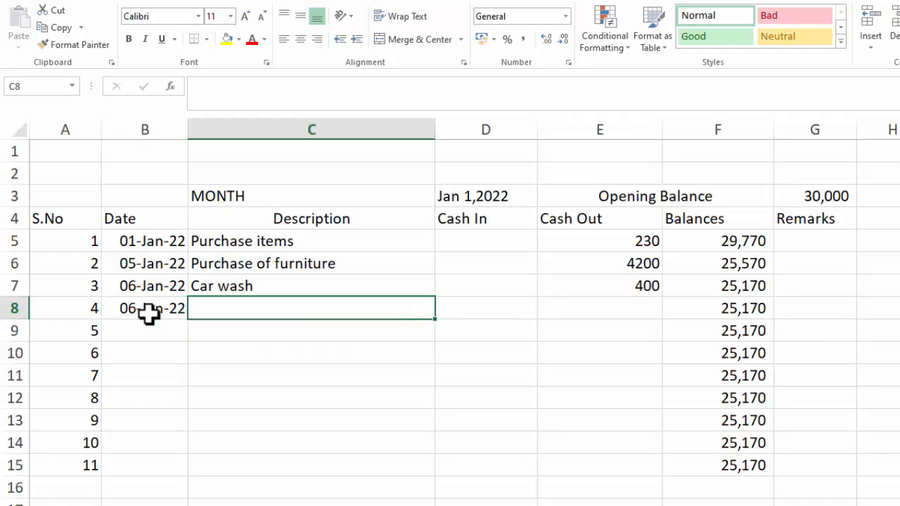
# - Complete the fourth entry with the description Entertainment in C8 and a cash out of 1200 in E8
pyautogui.write('Enter tainment')
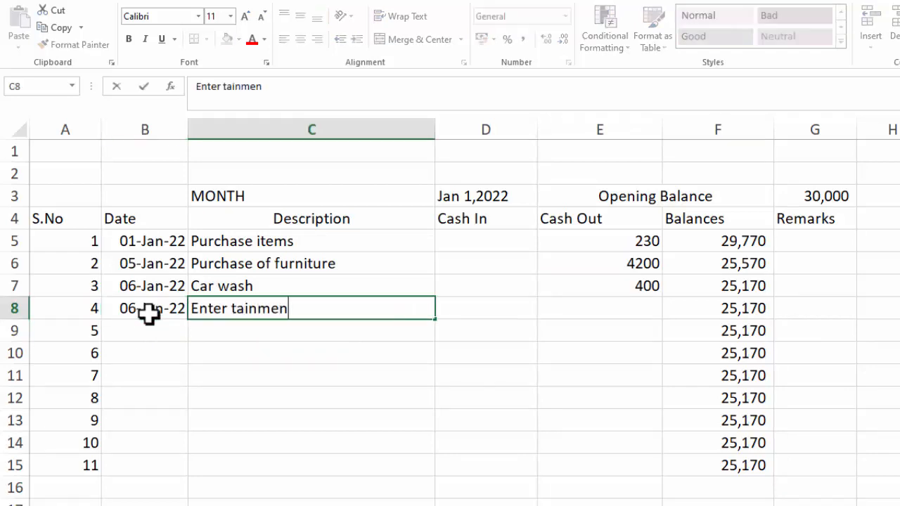
pyautogui.press('Tab')
pyautogui.press('Tab')
pyautogui.write('1200')
pyautogui.hotkey('ctrl', 'Return')
pyautogui.press('Tab')
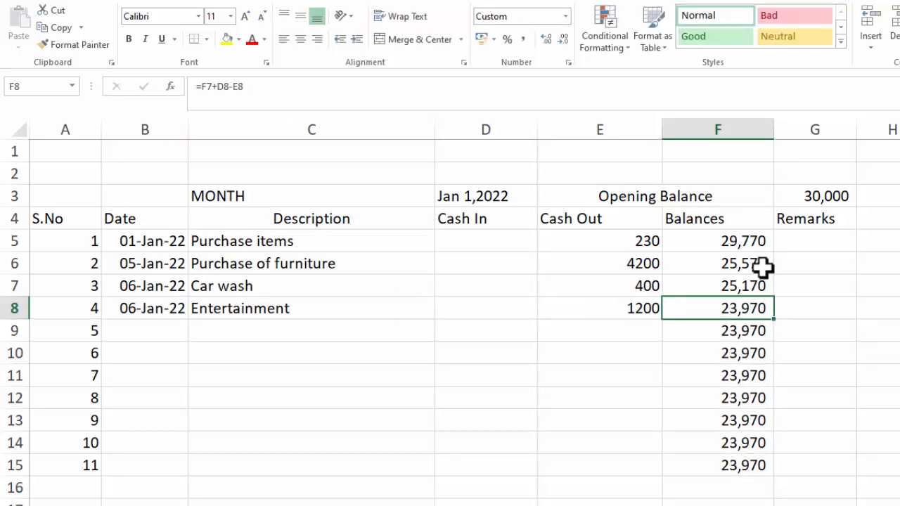
# - Enter the remarks "stationary items for office" in G5 and "purchase of Table for office" in G6
pyautogui.click(817, 237)
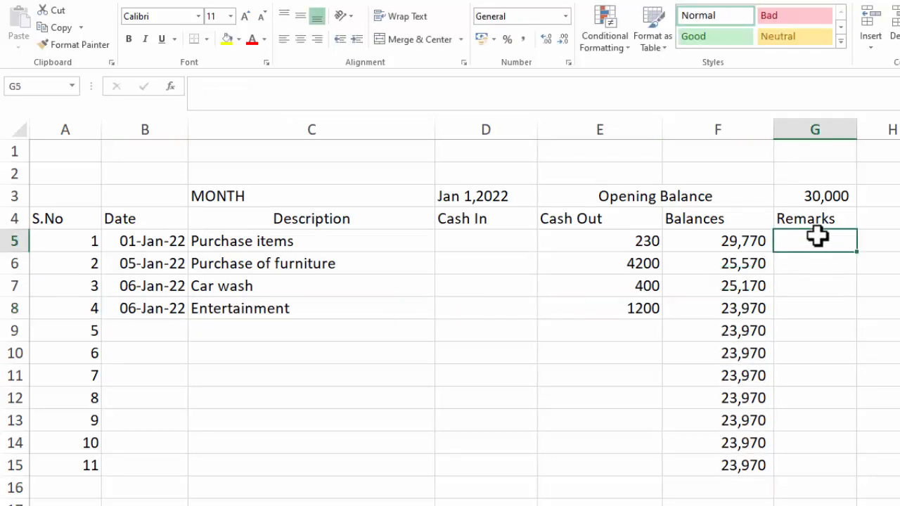
pyautogui.write('stationary ite')
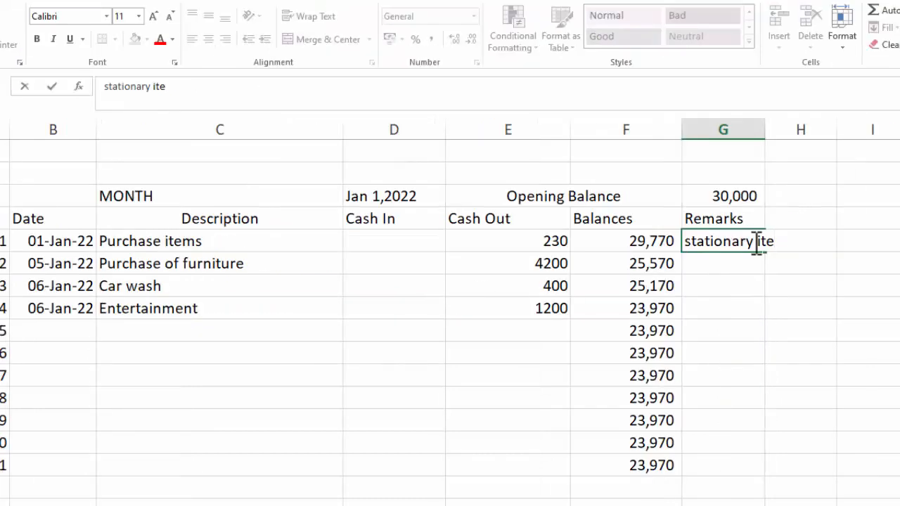
pyautogui.write('ms for office')
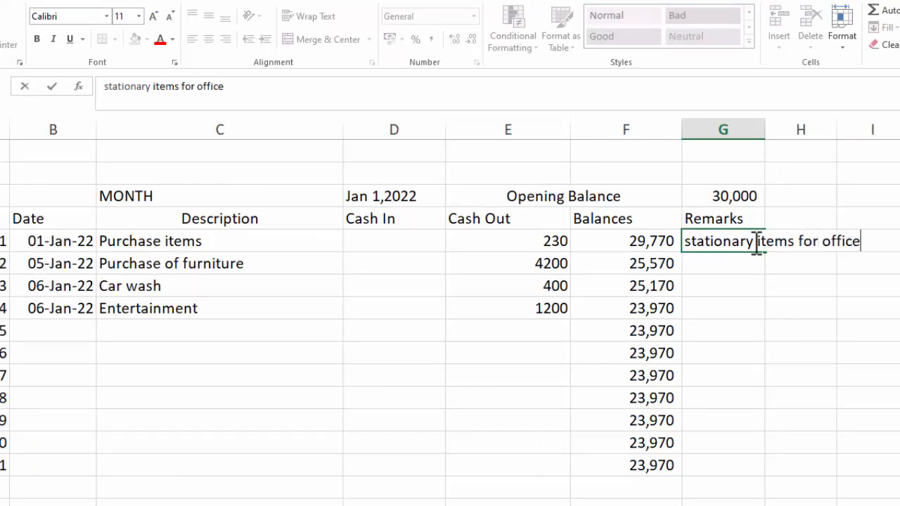
pyautogui.press('Return')
pyautogui.write('purchas')
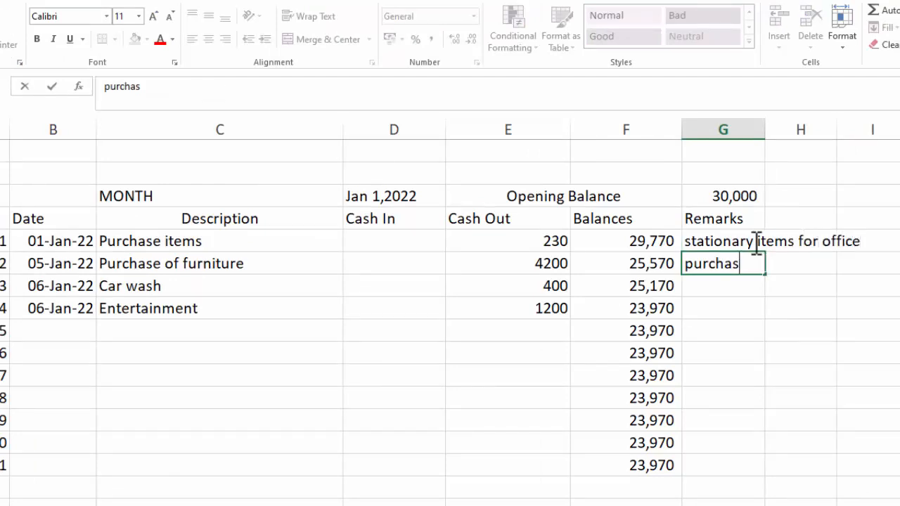
pyautogui.write('e of Table for')
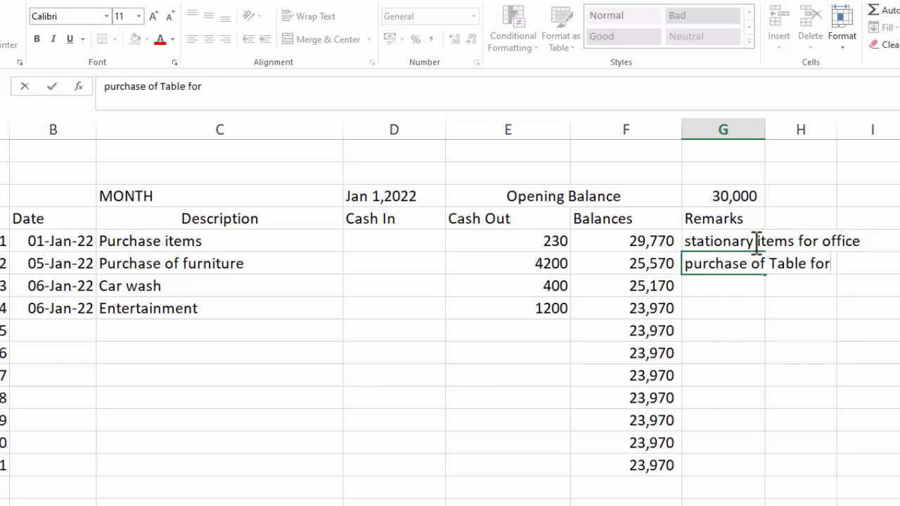
pyautogui.write(' office')
pyautogui.press('Return')
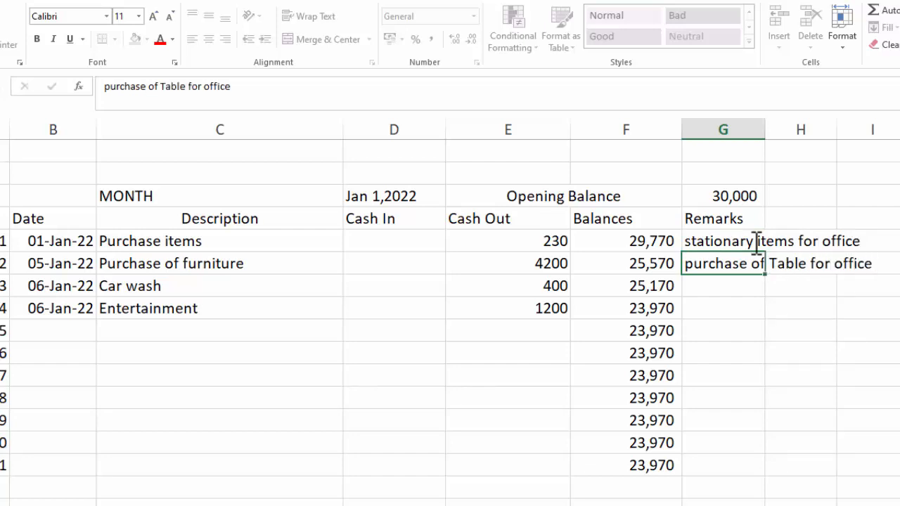
# - Enter the remarks "Boss car washed" in G7 and "Guest of Boss and provide Tea and Cakes" in G8
pyautogui.write('Boss car')
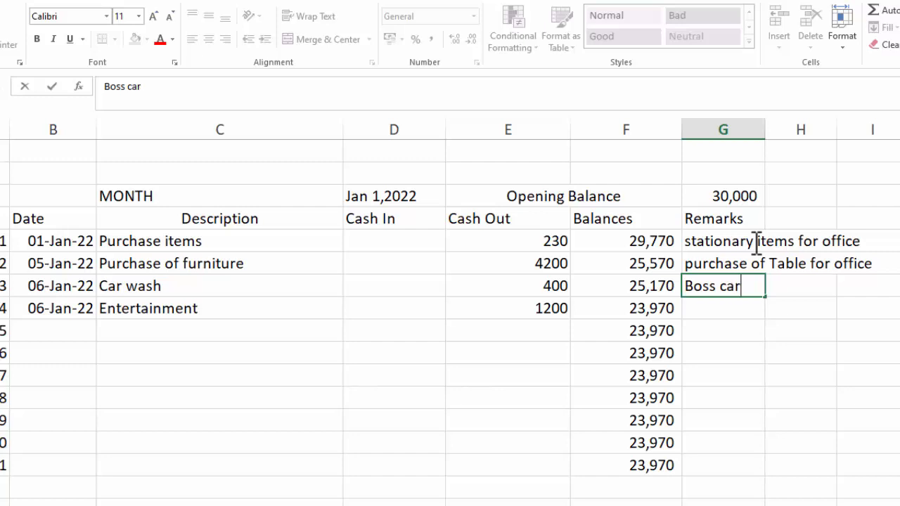
pyautogui.write(' wat')
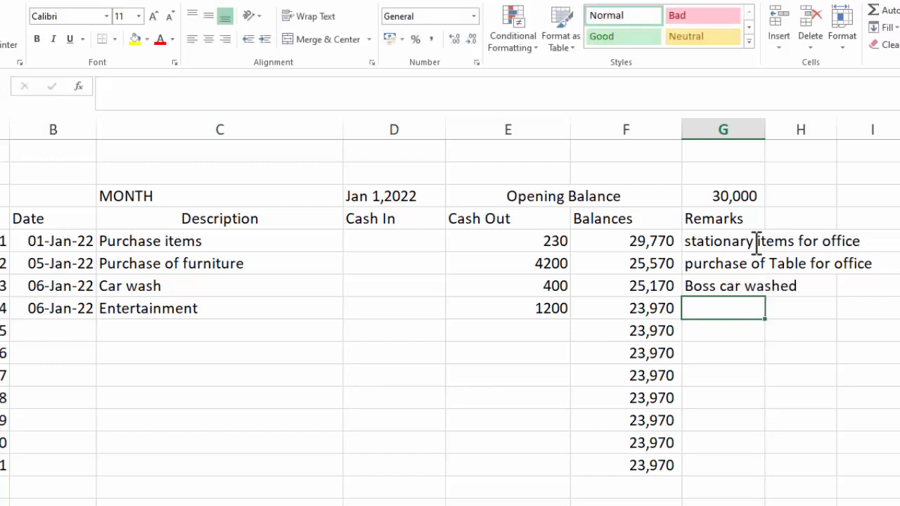
pyautogui.write('Guest o')
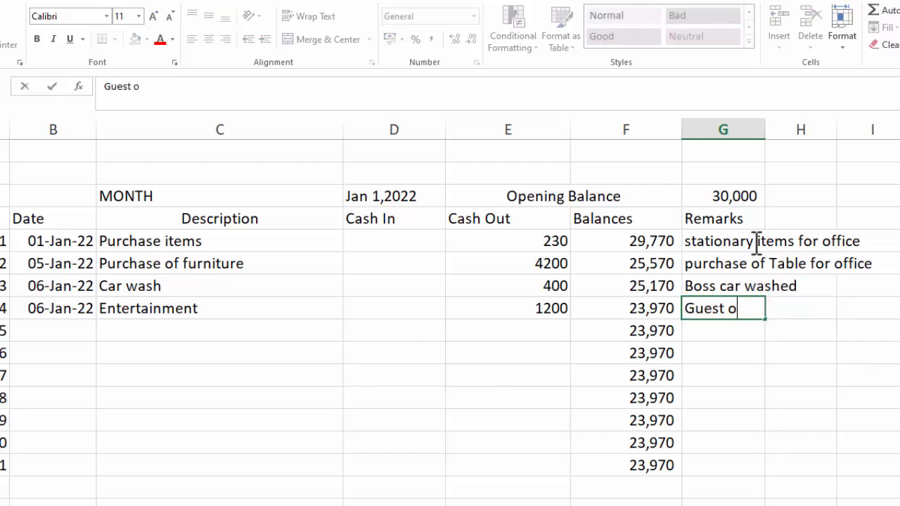
pyautogui.write('f Boss and provide Tea and Cakes')
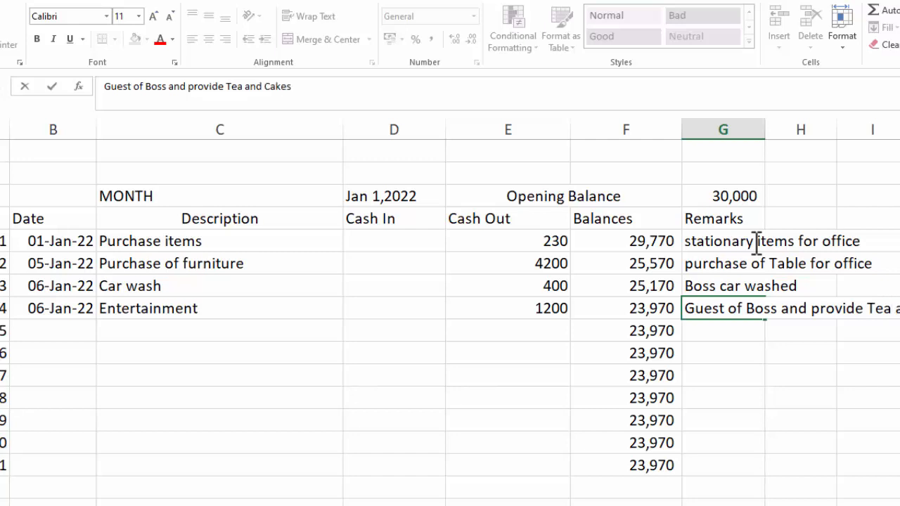
pyautogui.press('Return')
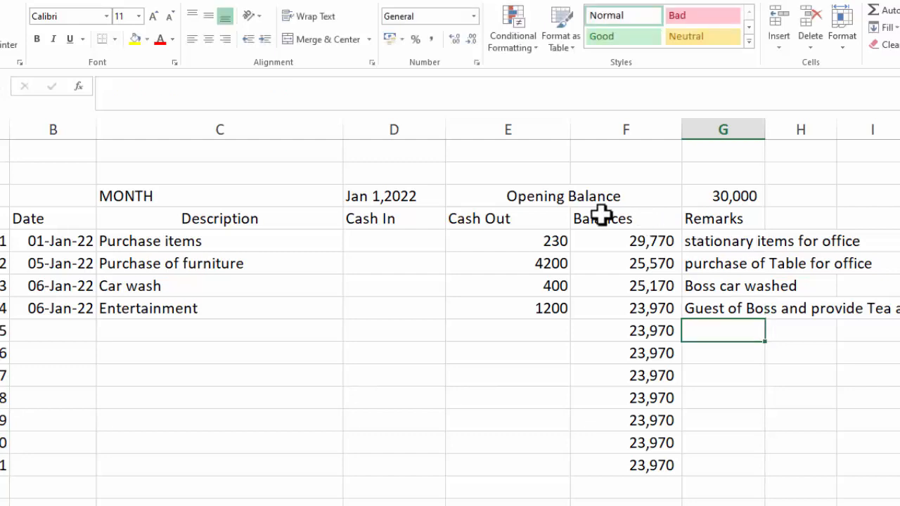
# - Add the fifth entry in row 9 with the date 8/1/2022, the description Paid Rent and a cash out of 12000
pyautogui.click(45, 335)
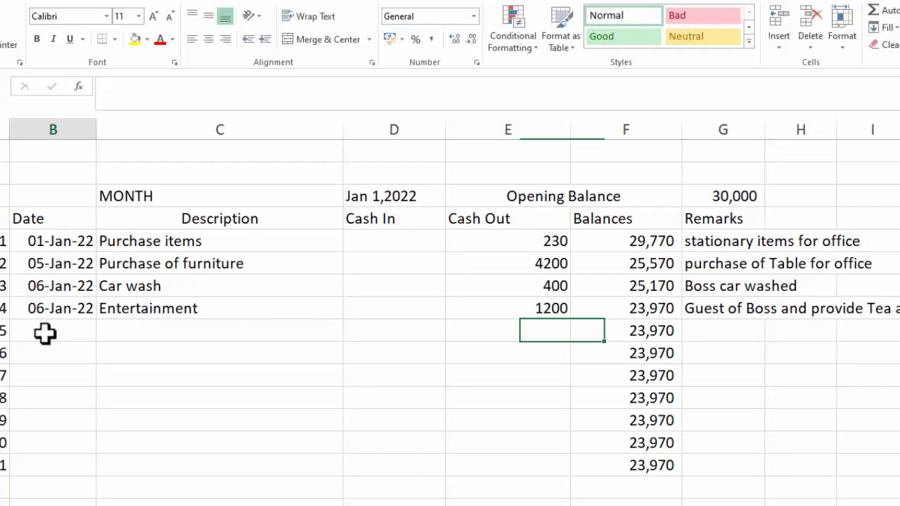
pyautogui.write('8/1/2022')
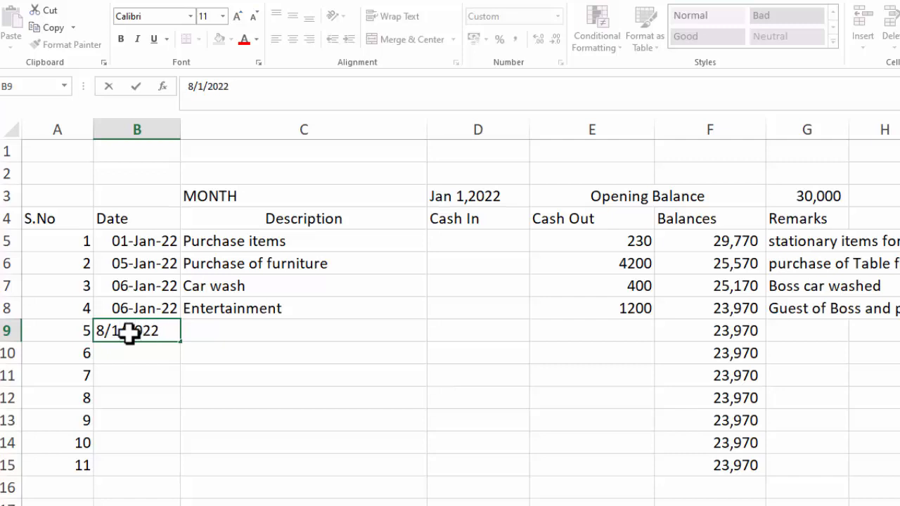
pyautogui.press('Tab')
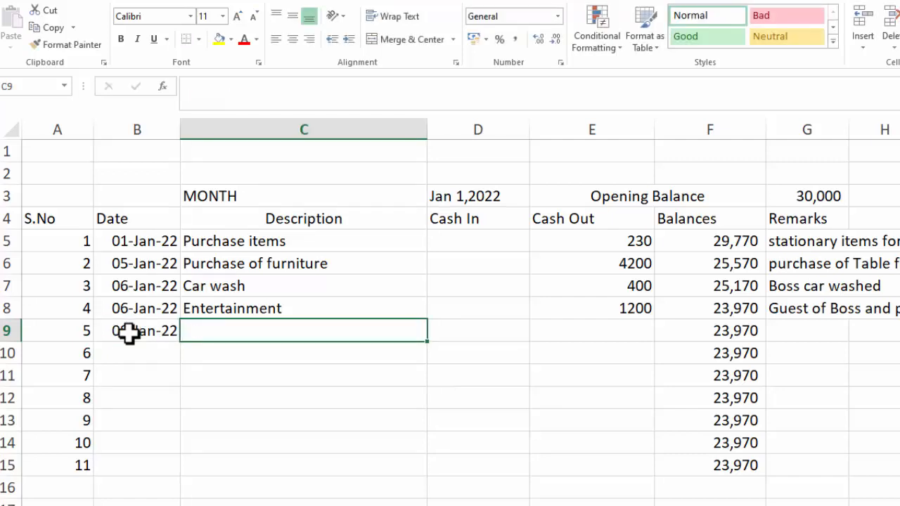
pyautogui.write('Paid Rent')
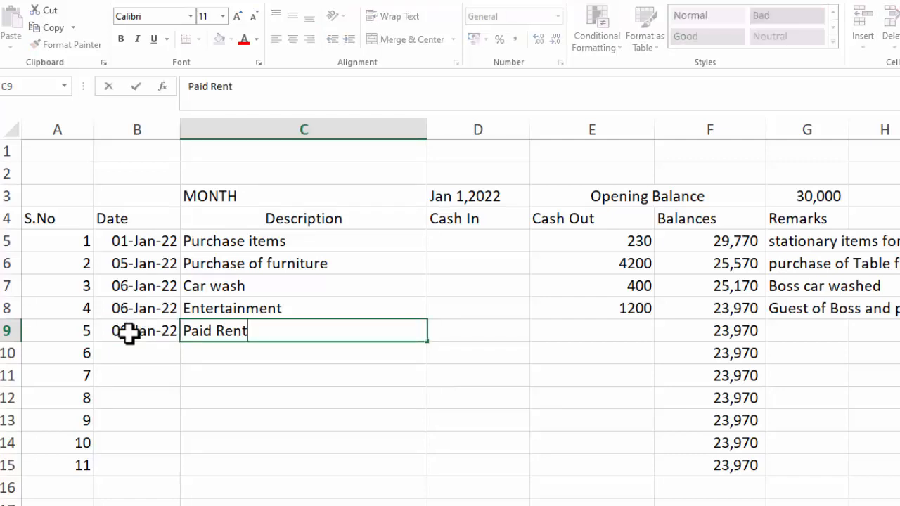
pyautogui.click(633, 331)
pyautogui.write('12000')
pyautogui.press('Tab')
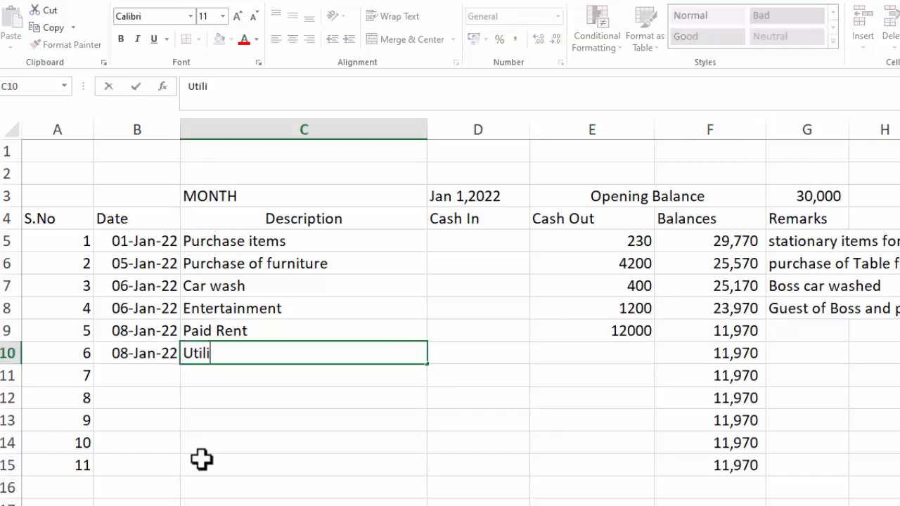
# - Complete the sixth entry, dated 08-Jan-22, with the description Utility Bills in C10 and a cash out of 5000 in E10
pyautogui.write('ty Bills')
pyautogui.press('Tab')
pyautogui.press('Tab')
pyautogui.write('5000')
pyautogui.press('Tab')
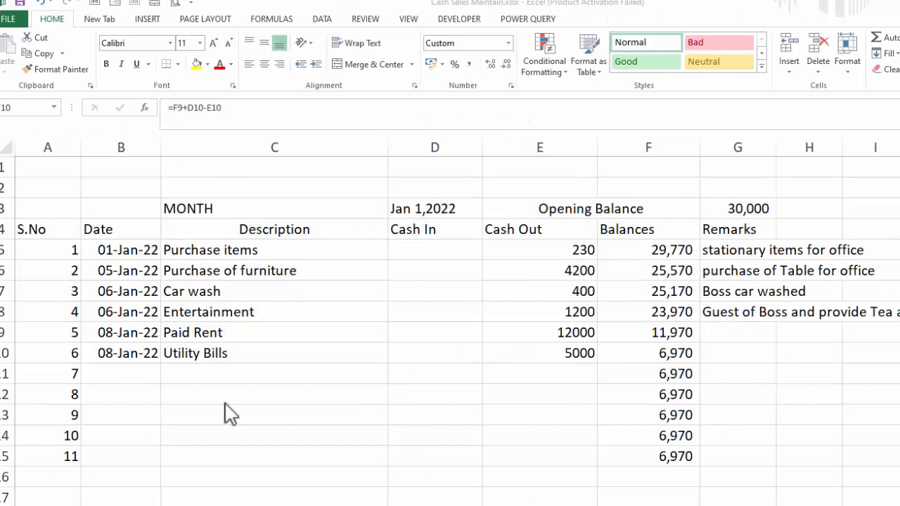
# - Start the seventh entry with the date 9/1 in B11 and the description Cash received in C11
pyautogui.click(119, 377)
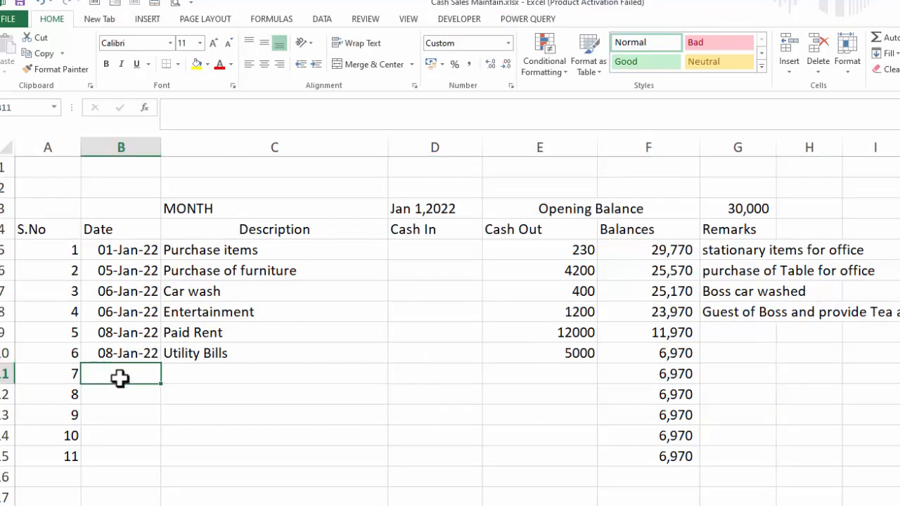
pyautogui.write('9/1')
pyautogui.press('Tab')
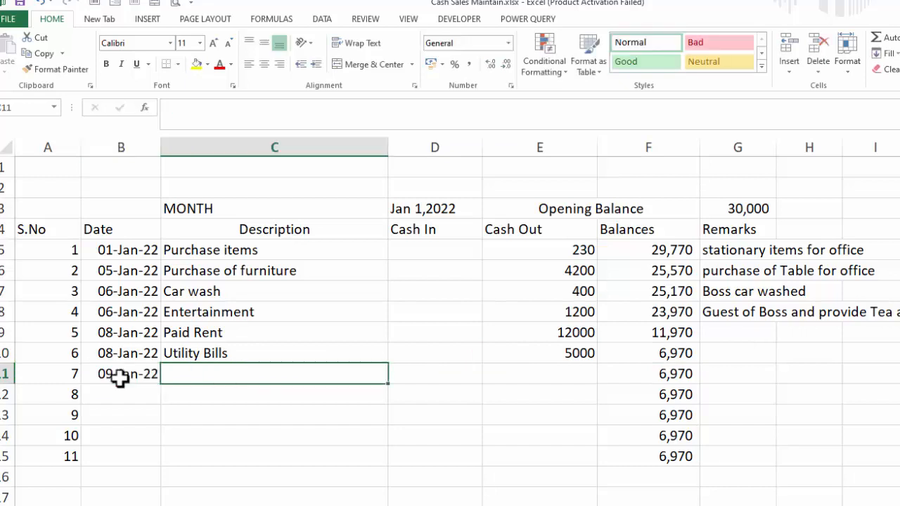
pyautogui.write('Cash received')
pyautogui.press('Tab')
pyautogui.press('Tab')
pyautogui.write('15000')
pyautogui.press('Tab')
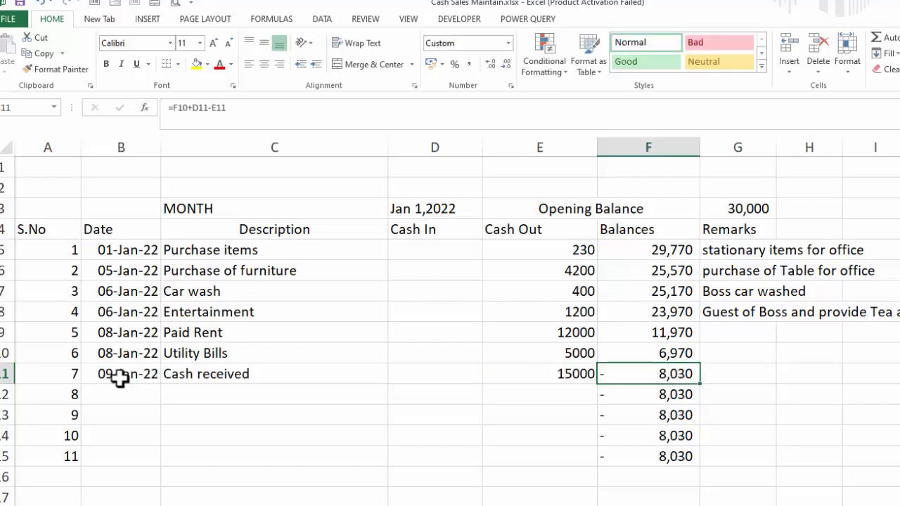
pyautogui.click(571, 368)
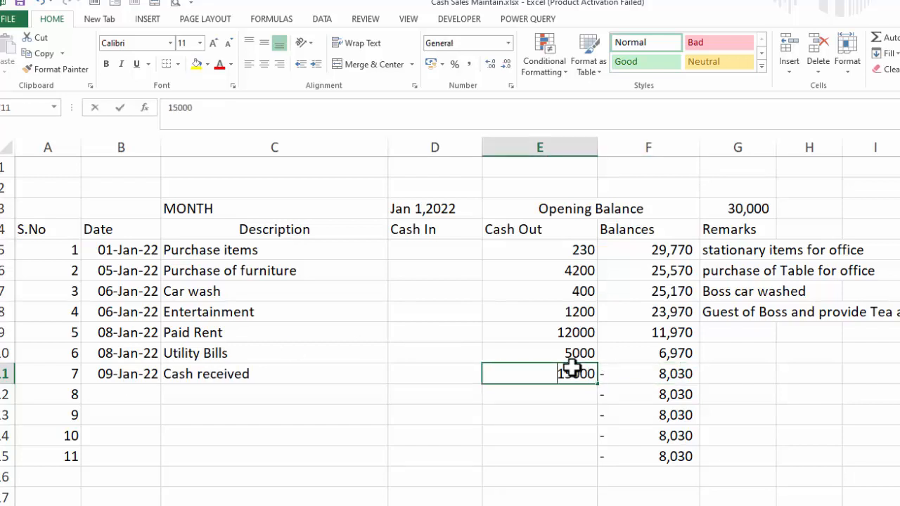
pyautogui.press('Delete')
# - Enter a cash in of 15000 in D11 for the cash received
pyautogui.click(440, 370)
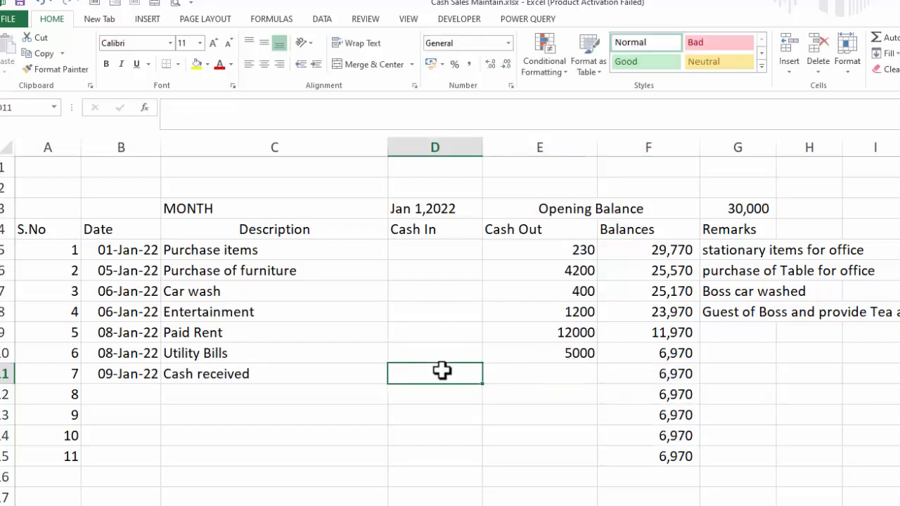
pyautogui.write('15000')
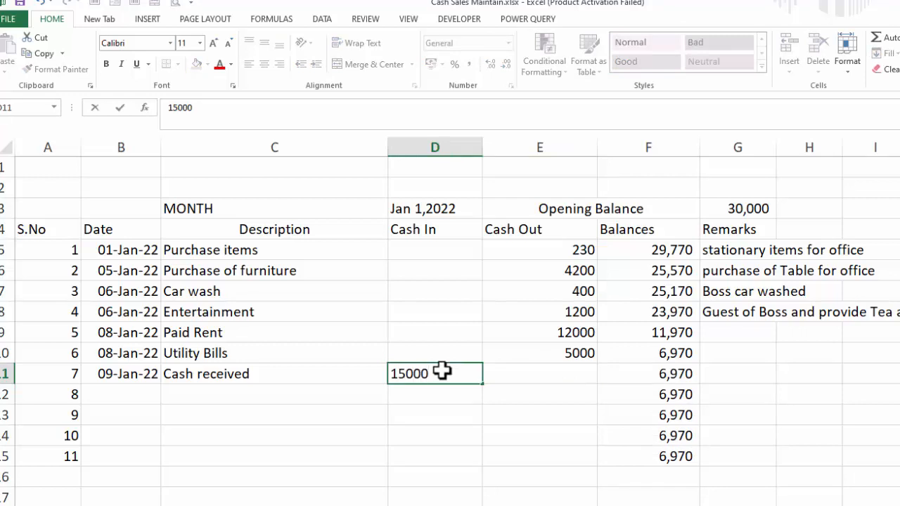
pyautogui.press('Tab')
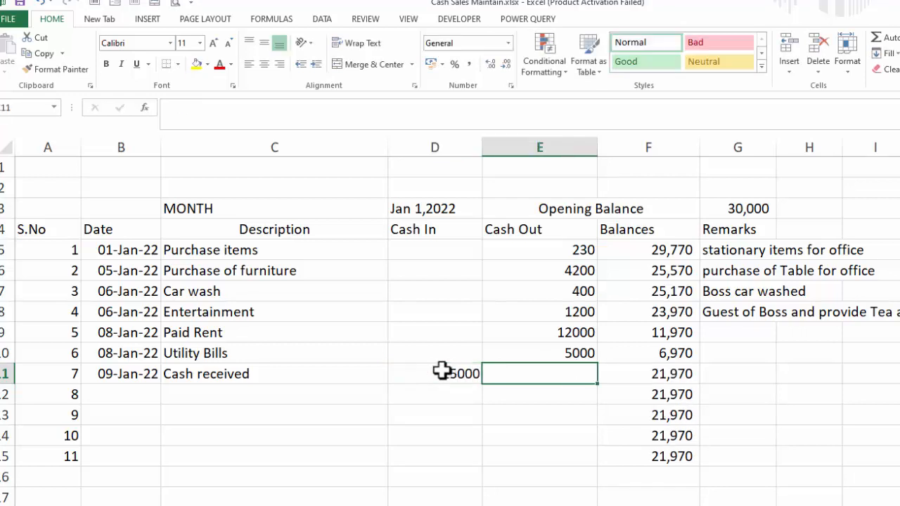
# - Enter the remark "Office Rent Paid to owner" in G9 for the rent payment
pyautogui.click(736, 374)
pyautogui.click(719, 331)
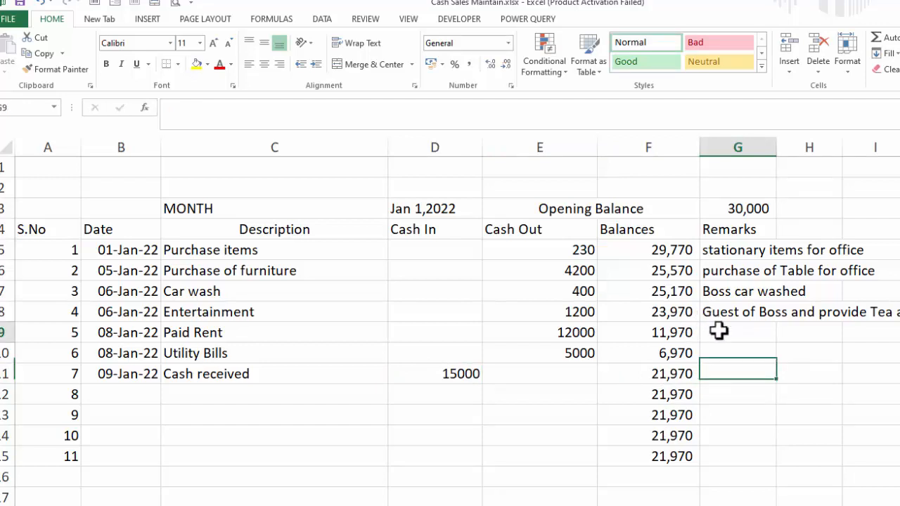
pyautogui.write('Office Rent Paid')
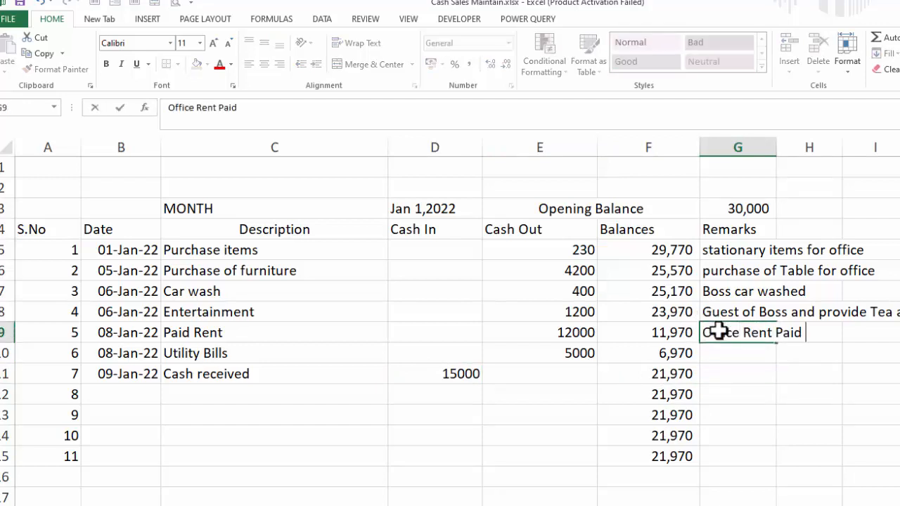
pyautogui.write(' to ow')
pyautogui.write('ner')
pyautogui.press('Return')
# - Enter the remarks "Office Utility Bills Paid" in G10 and "Cash Received from Boss" in G11
pyautogui.write('Office Utility Bills Paid')
pyautogui.press('Return')
pyautogui.write('Cash R')
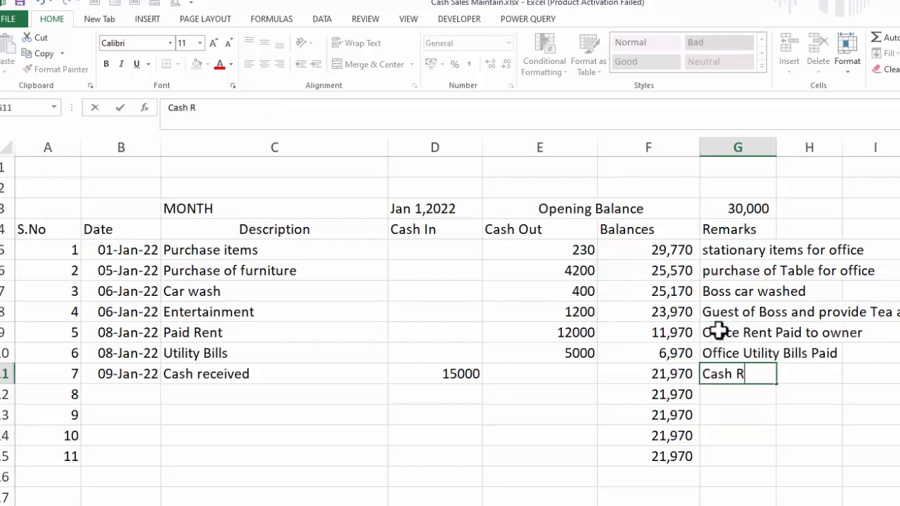
pyautogui.write('eceived from Boss')
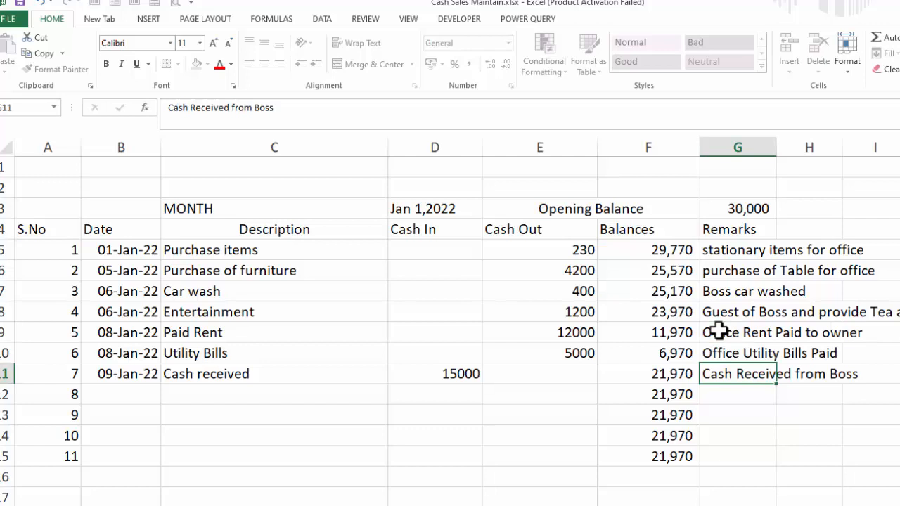
pyautogui.press('Return')
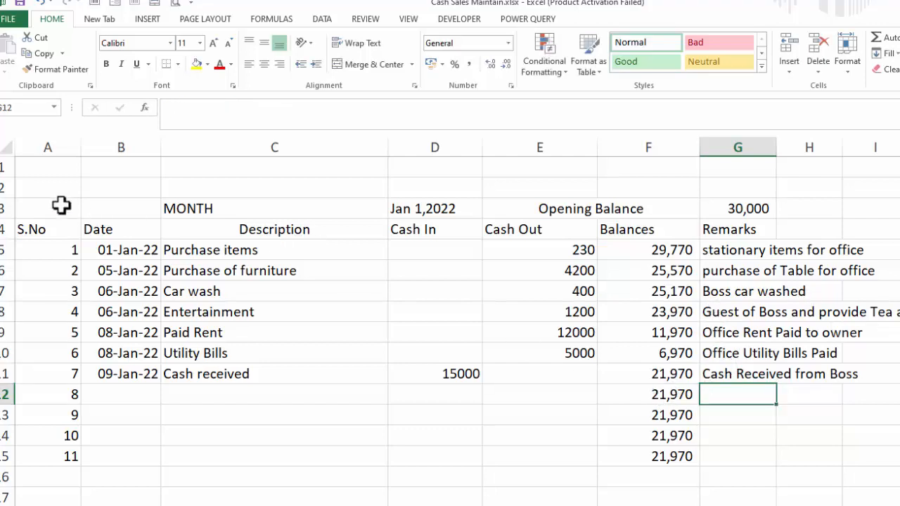
# - Unmerge the Opening Balance heading spanning E3:F3
pyautogui.moveTo(61, 206); pyautogui.dragTo(145, 263)
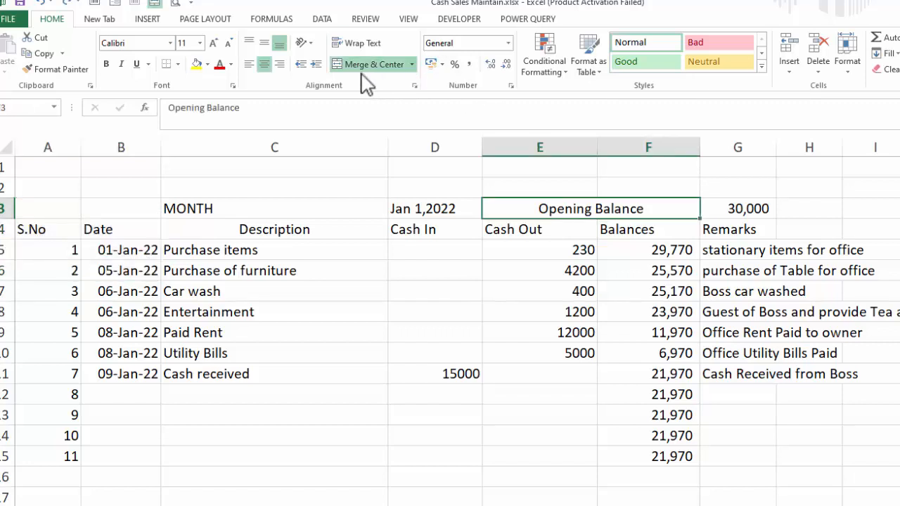
pyautogui.click(366, 65)
pyautogui.click(755, 203)
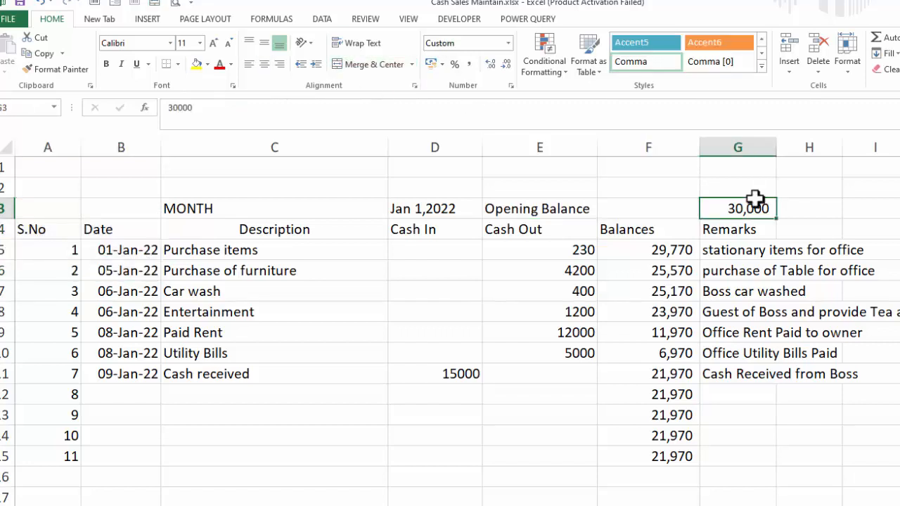
# - Move the opening balance of 30,000 from G3 to F3
pyautogui.hotkey('ctrl', 'x')
pyautogui.click(637, 209)
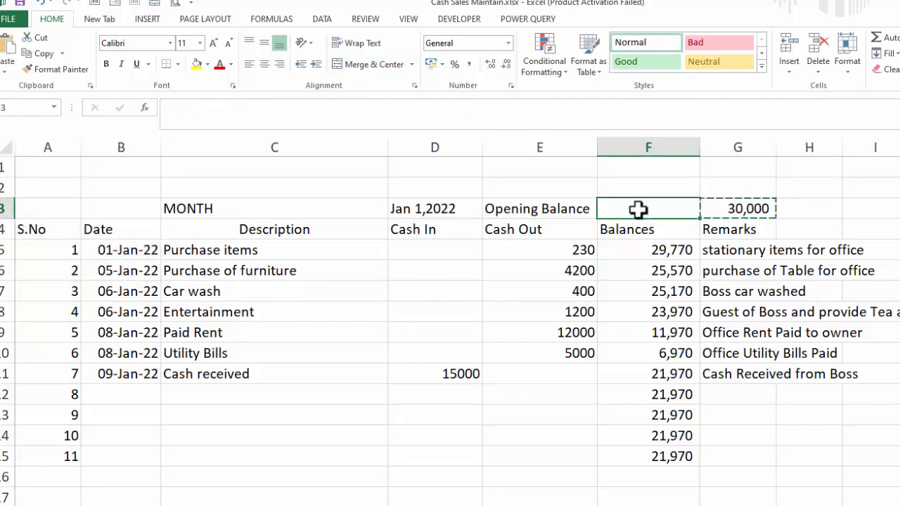
pyautogui.hotkey('ctrl', 'v')
# - Put a thick box border around the cash book table in A4:F16
pyautogui.moveTo(32, 229); pyautogui.dragTo(619, 468)
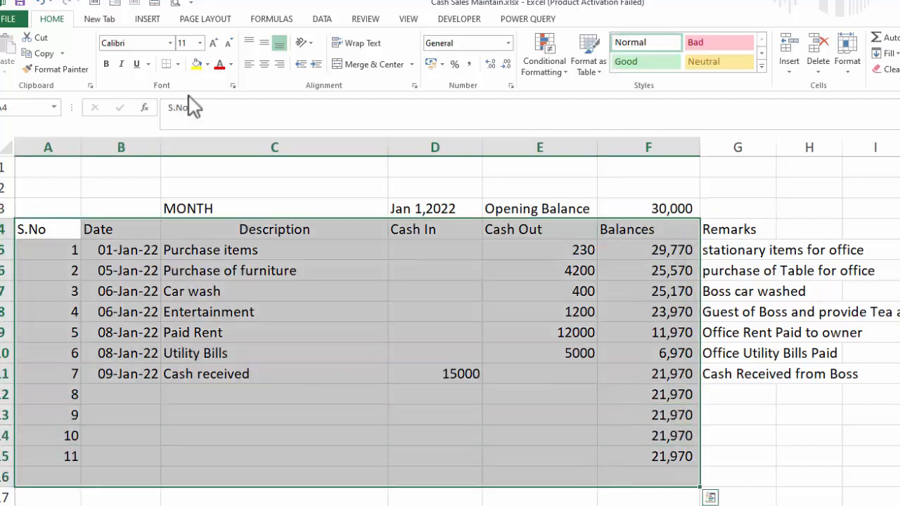
pyautogui.click(178, 64)
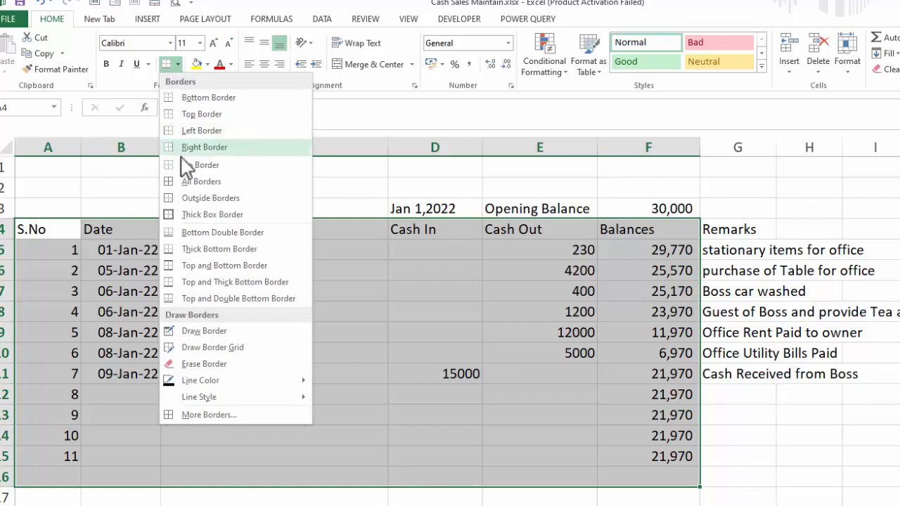
pyautogui.click(184, 215)
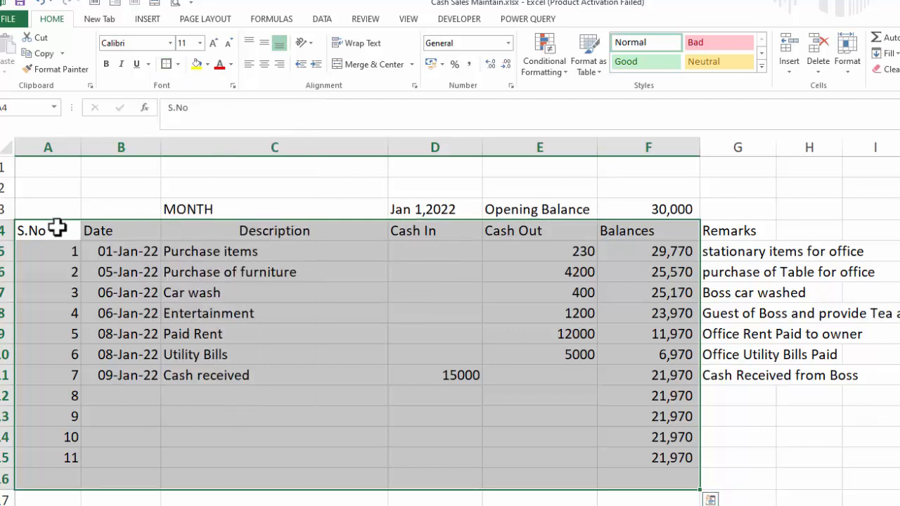
# - Center the header row A4:F4, enlarge its font to size 16 and make it bold
pyautogui.moveTo(58, 230)
pyautogui.mouseDown()
pyautogui.moveTo(402, 220)
pyautogui.moveTo(518, 235)
pyautogui.moveTo(618, 233)
pyautogui.mouseUp()
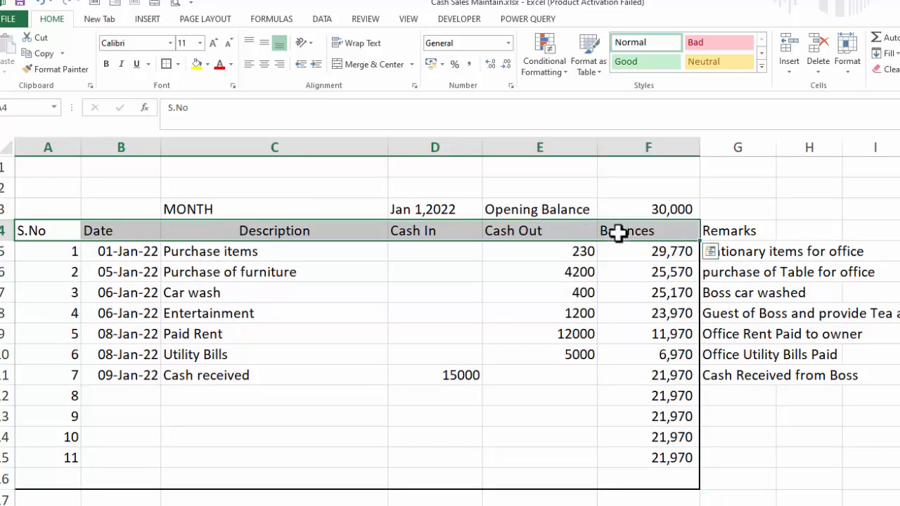
pyautogui.click(264, 65)
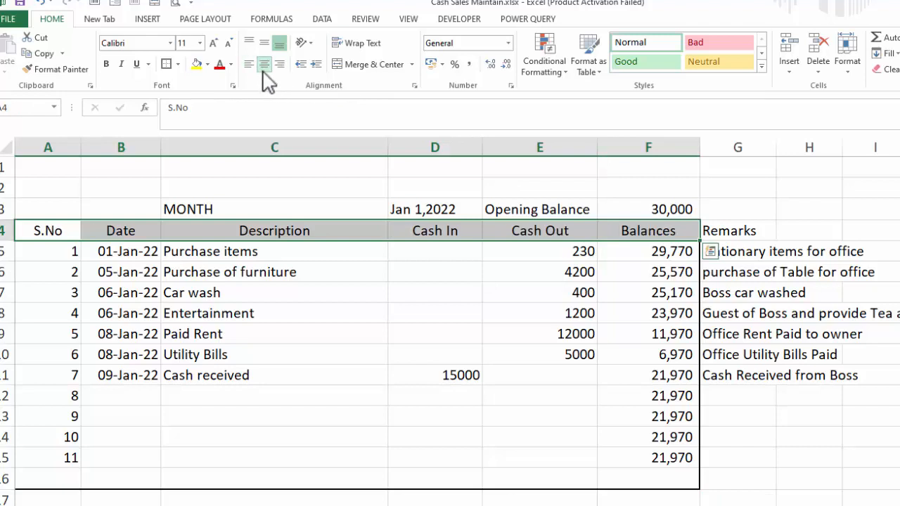
pyautogui.click(213, 44)
pyautogui.click(213, 44)
pyautogui.click(213, 44)
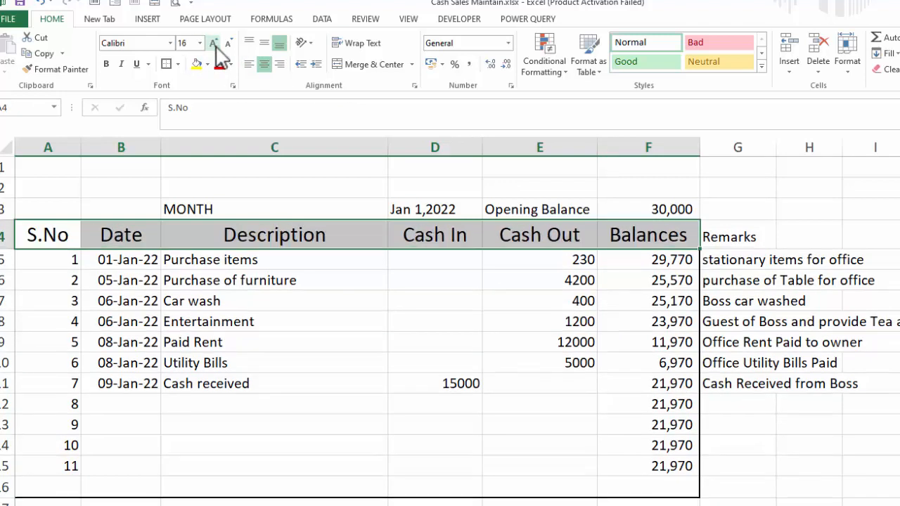
pyautogui.click(107, 64)
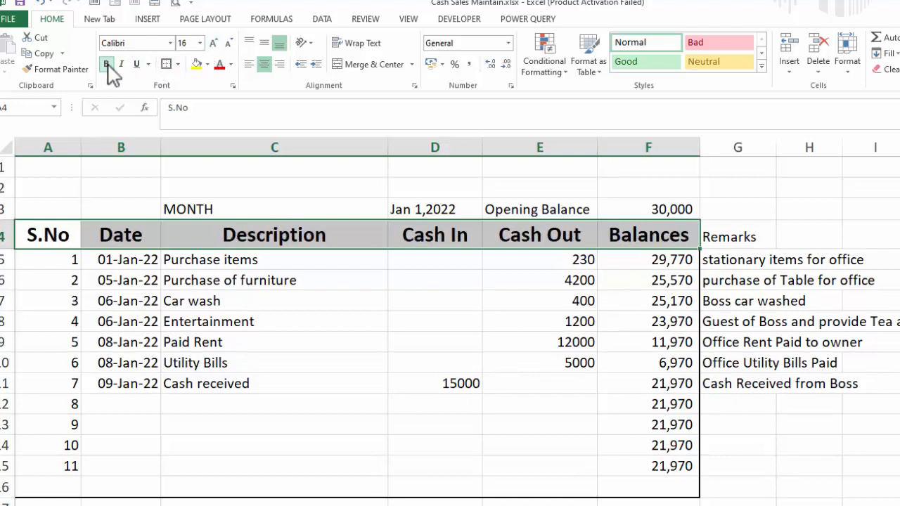
# - Apply all borders to the header cells A4:F4 and enclose the row in a thick box border
pyautogui.click(178, 65)
pyautogui.click(189, 181)
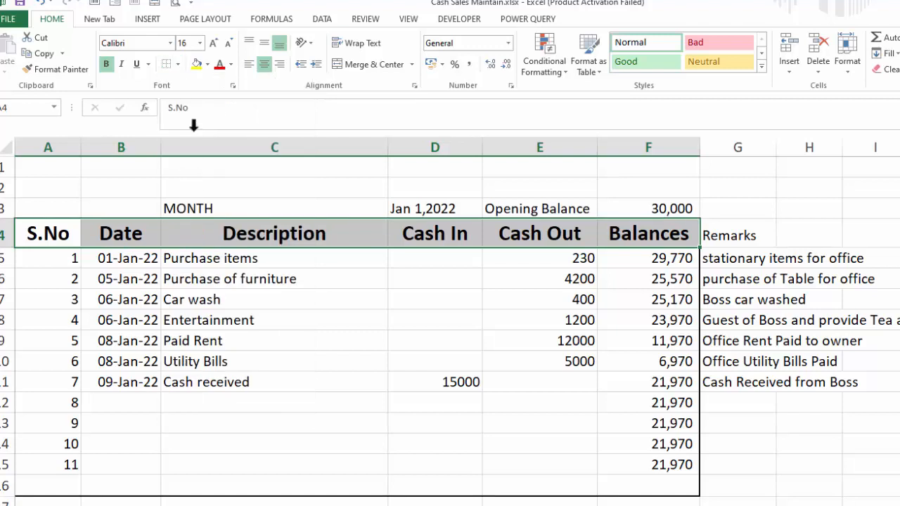
pyautogui.click(179, 64)
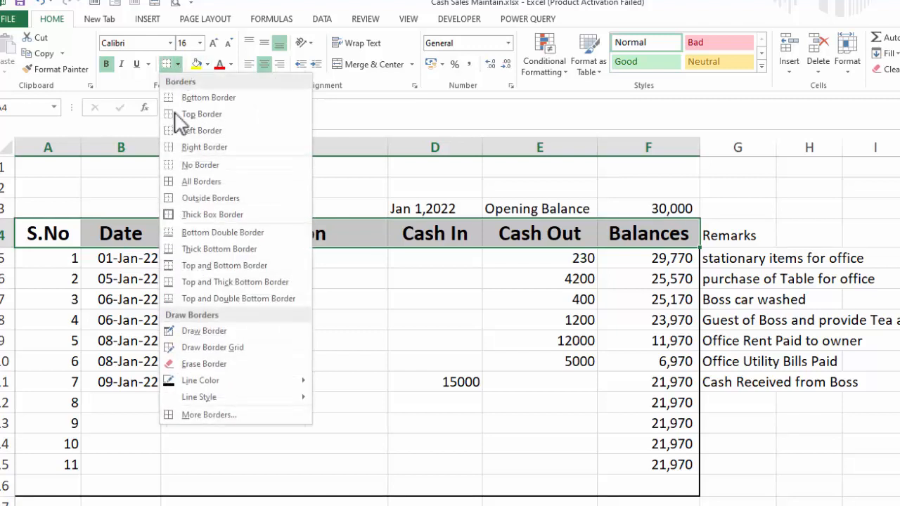
pyautogui.click(179, 183)
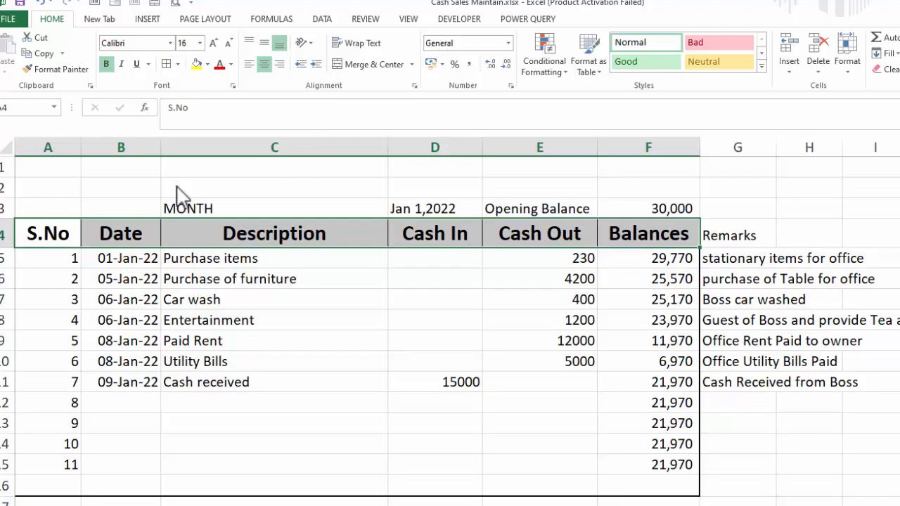
pyautogui.click(179, 64)
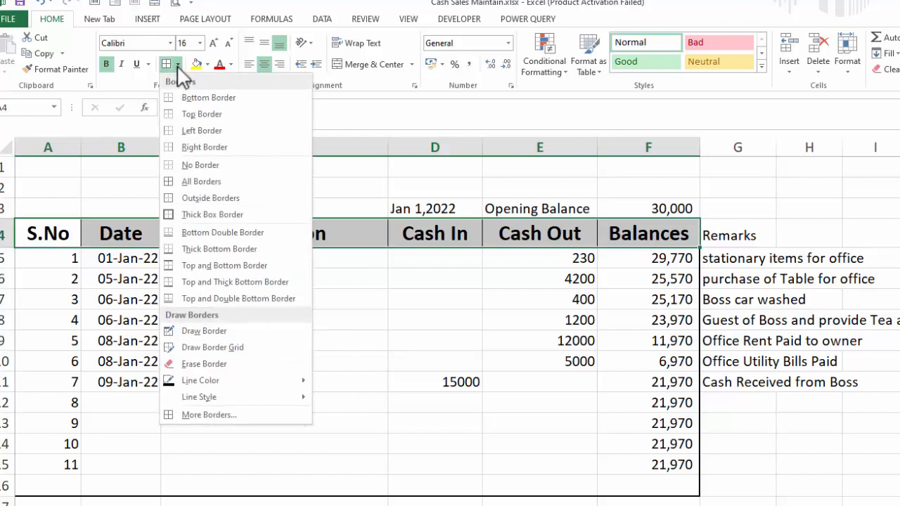
pyautogui.click(176, 215)
pyautogui.click(899, 426)
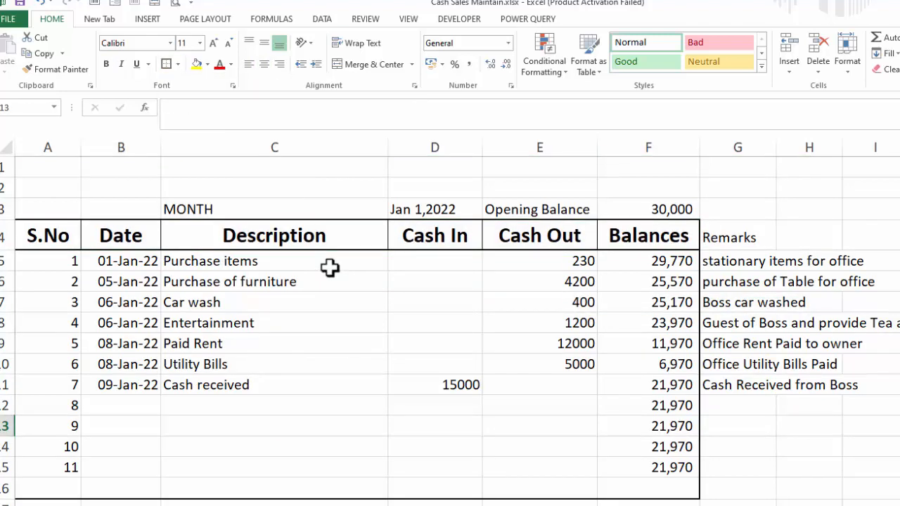
# - Apply all borders to the month and opening balance cells C3:F3
pyautogui.moveTo(225, 207); pyautogui.dragTo(607, 207)
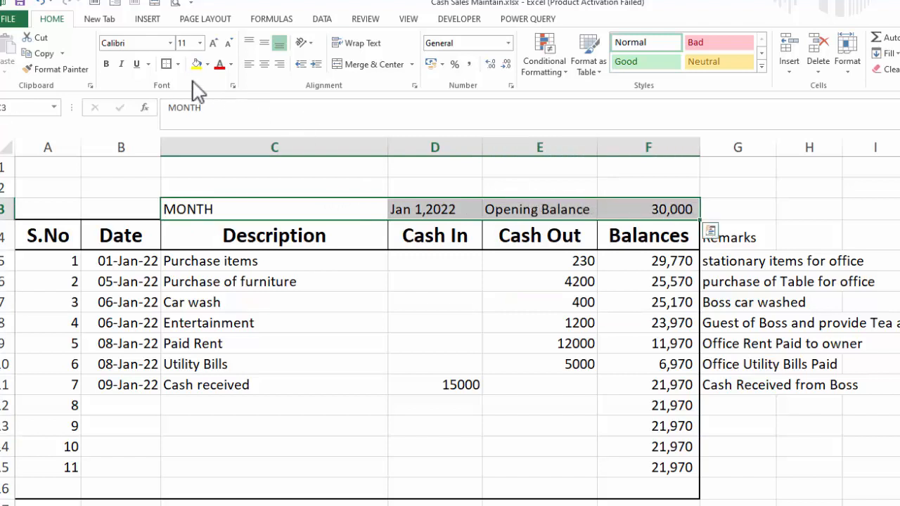
pyautogui.click(169, 63)
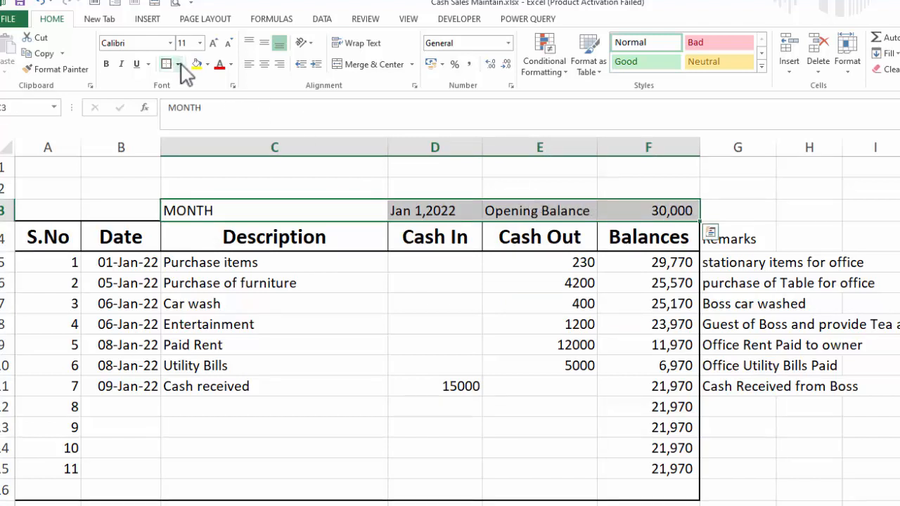
pyautogui.click(180, 65)
pyautogui.click(167, 181)
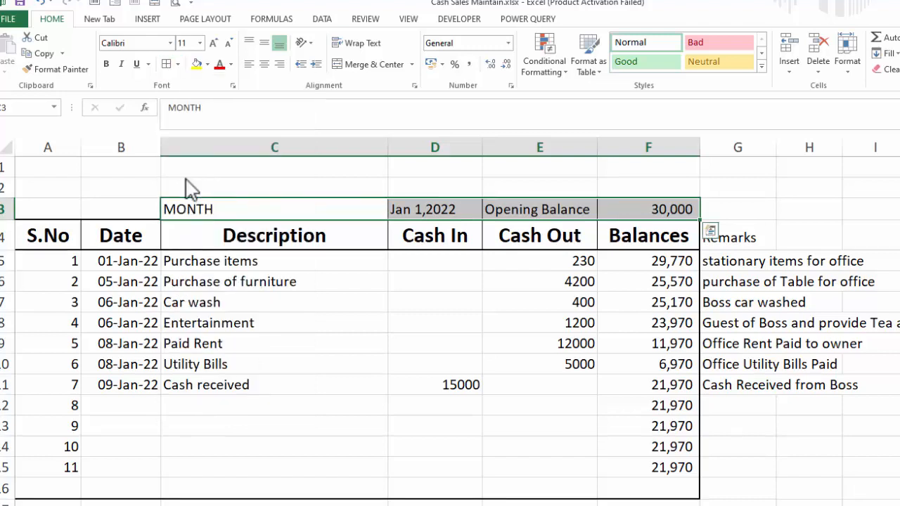
# - Merge and center A3:B3, and put a thick box border around A3:F3
pyautogui.moveTo(67, 205); pyautogui.dragTo(112, 208)
pyautogui.click(367, 66)
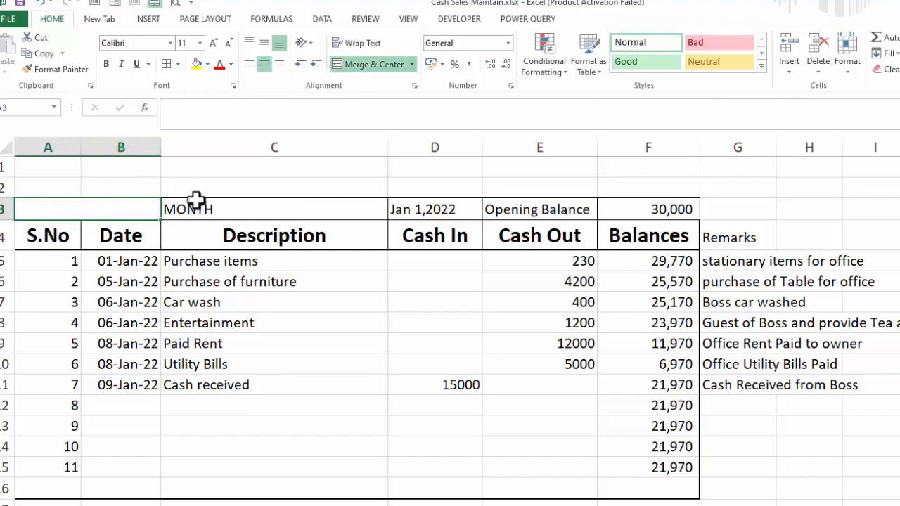
pyautogui.moveTo(95, 206); pyautogui.dragTo(602, 205)
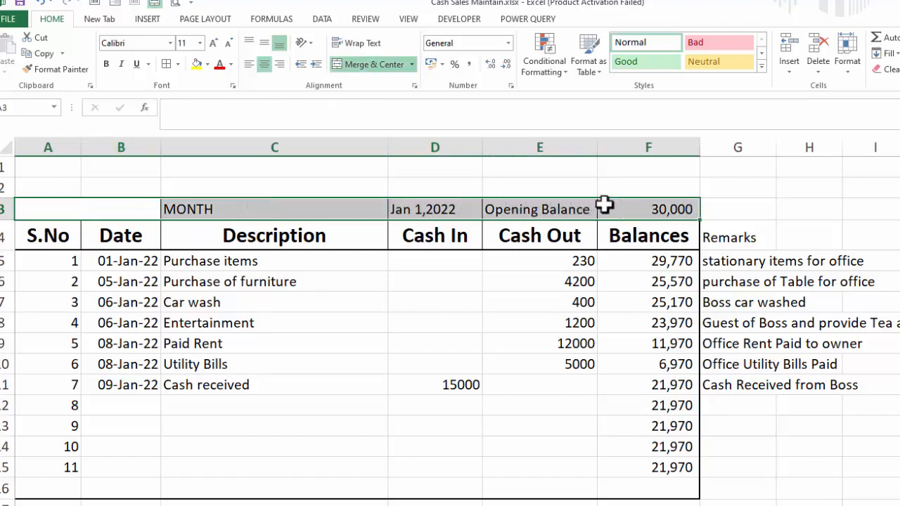
pyautogui.click(178, 64)
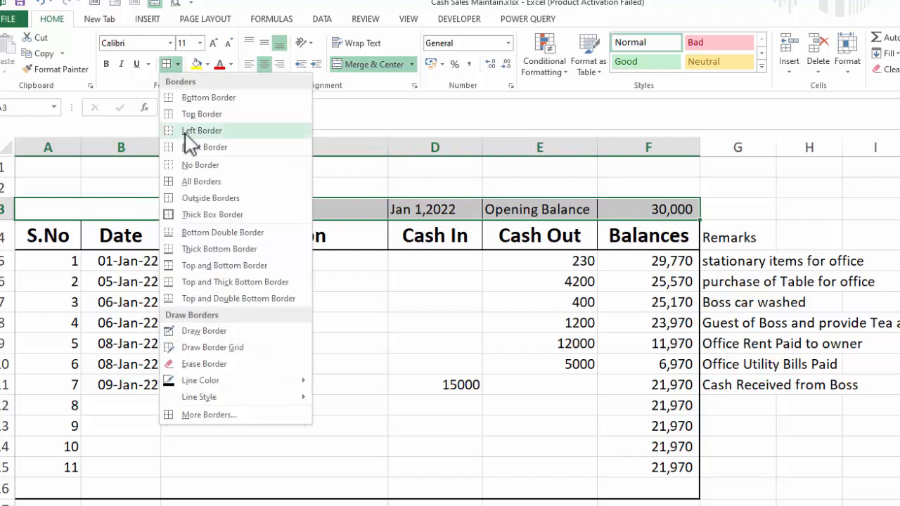
pyautogui.click(211, 215)
# - Apply all borders to the remarks cells G3:G16 and a thick box border around A3:F16
pyautogui.click(879, 419)
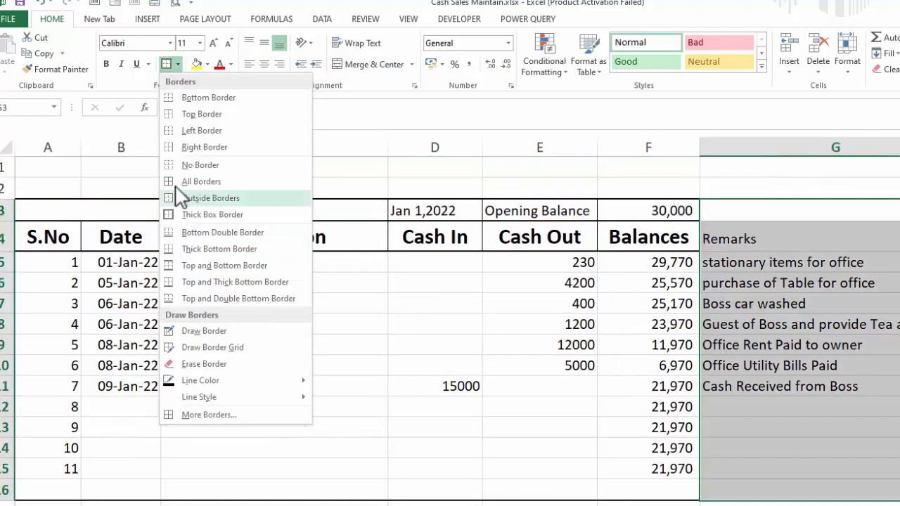
pyautogui.click(177, 195)
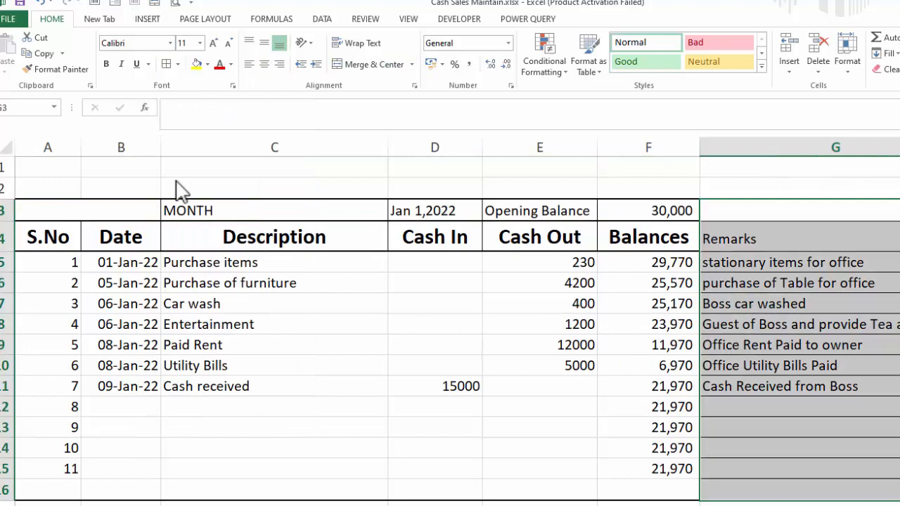
pyautogui.moveTo(63, 211); pyautogui.dragTo(635, 487)
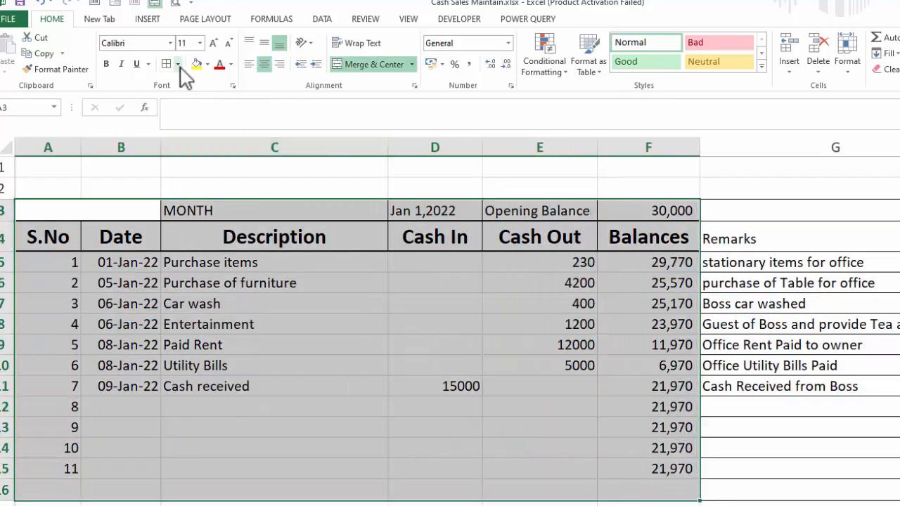
pyautogui.click(178, 64)
pyautogui.click(212, 214)
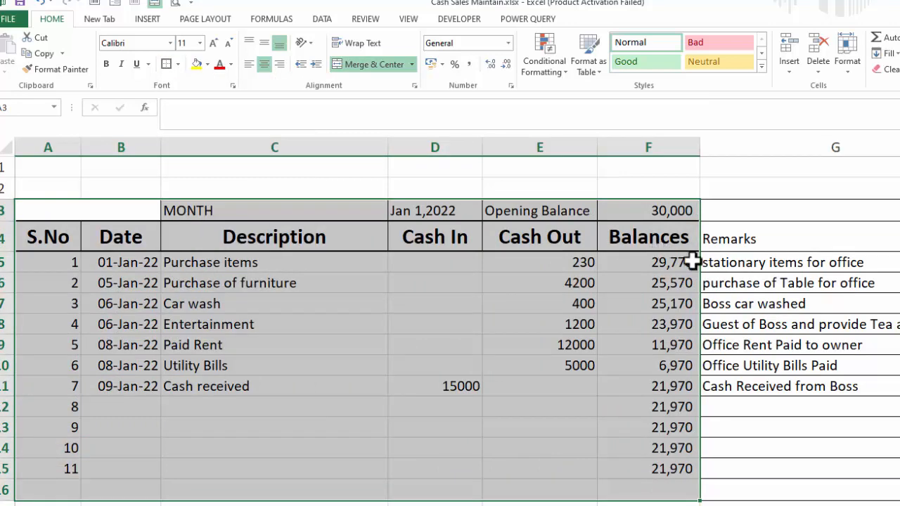
pyautogui.click(787, 284)
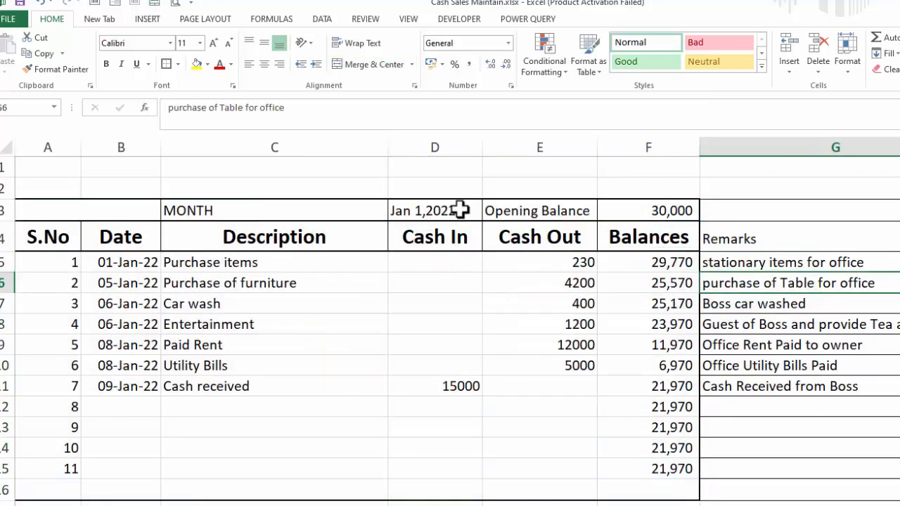
# - Format the row 3 entries in bold, with MONTH and the date centered and the date shown as Jan-22
pyautogui.moveTo(542, 213); pyautogui.dragTo(612, 211)
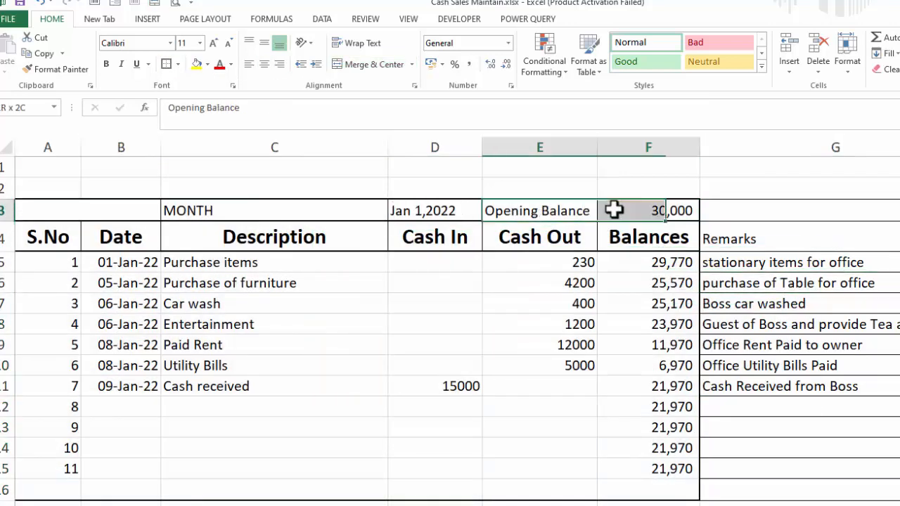
pyautogui.click(106, 64)
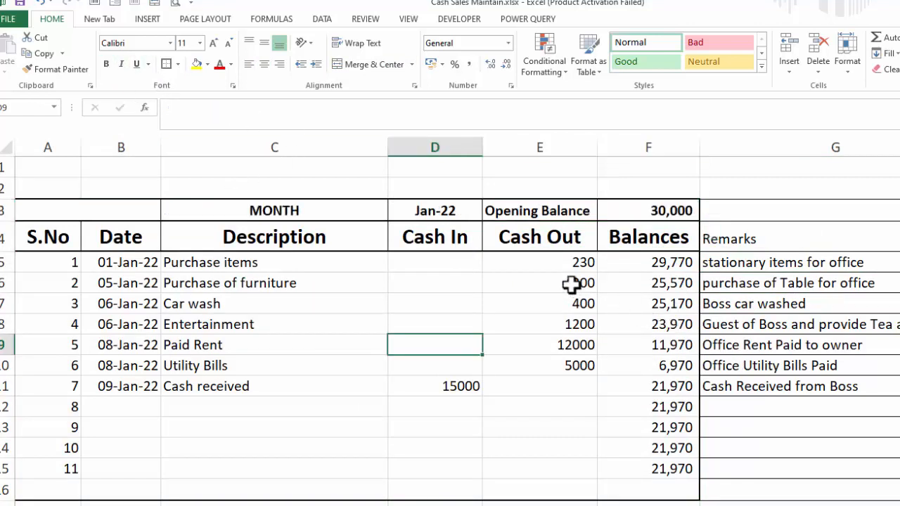
# - Format the cash in, cash out and balance amounts in D5:F16 with comma style and no decimals
pyautogui.moveTo(450, 269)
pyautogui.mouseDown()
pyautogui.moveTo(599, 471)
pyautogui.moveTo(697, 492)
pyautogui.mouseUp()
pyautogui.click(468, 64)
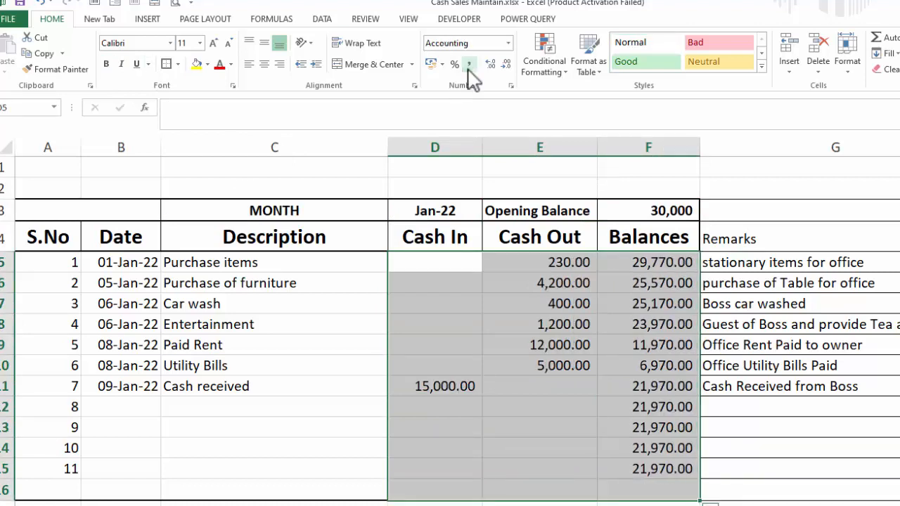
pyautogui.click(505, 64)
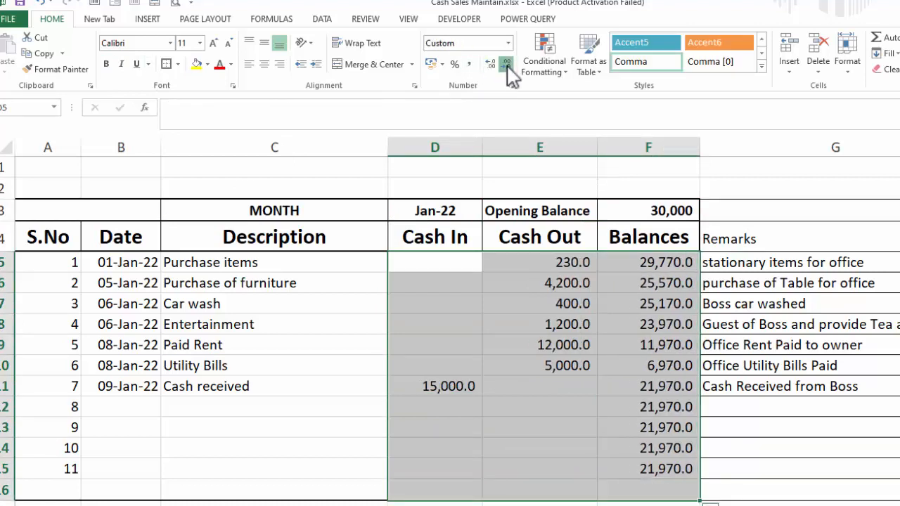
pyautogui.click(506, 64)
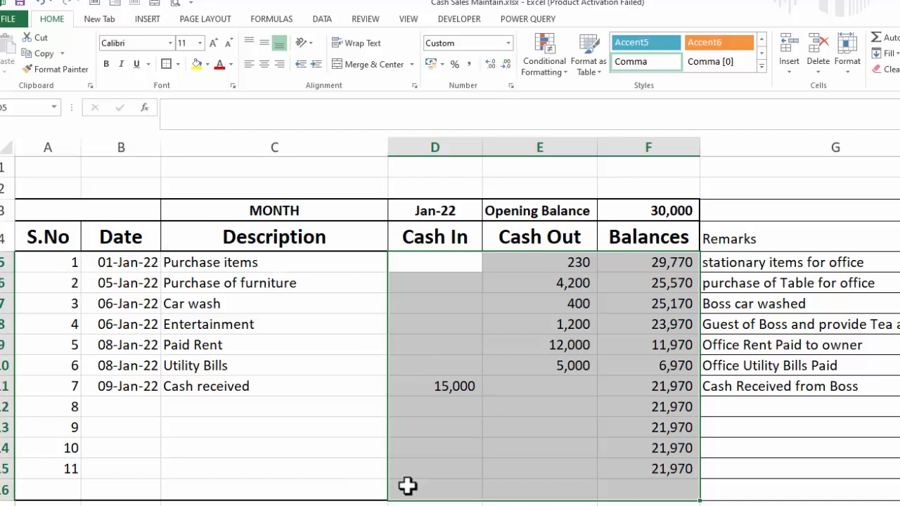
# - Merge and center B16:C16 and enter the label "TOTAL"
pyautogui.moveTo(120, 489); pyautogui.dragTo(275, 490)
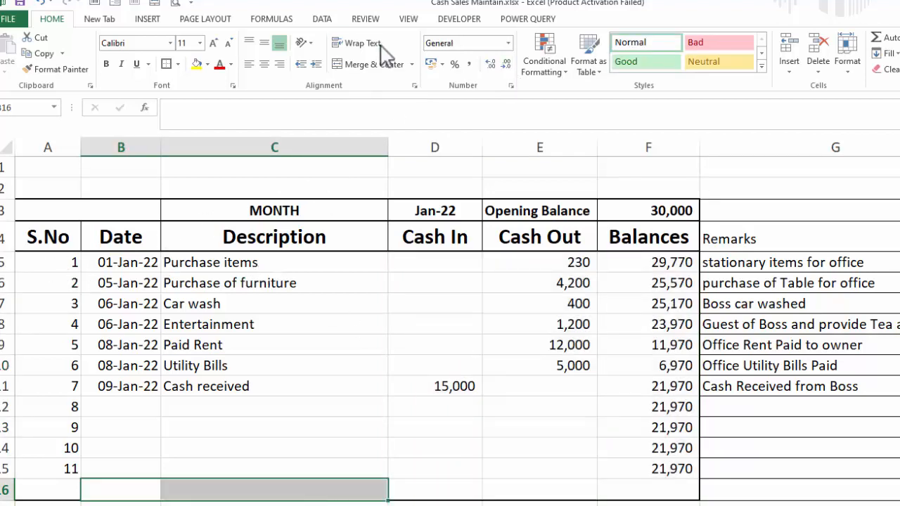
pyautogui.click(374, 65)
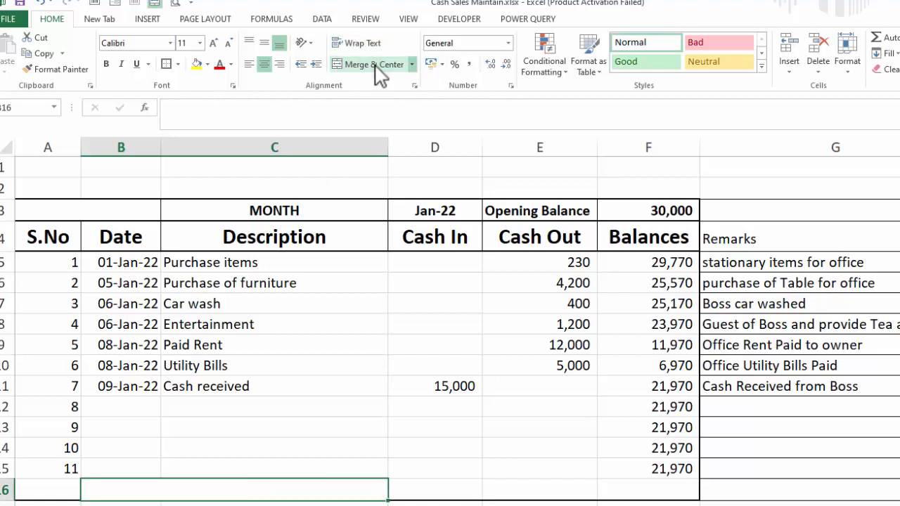
pyautogui.write('TOTAL')
pyautogui.press('Tab')
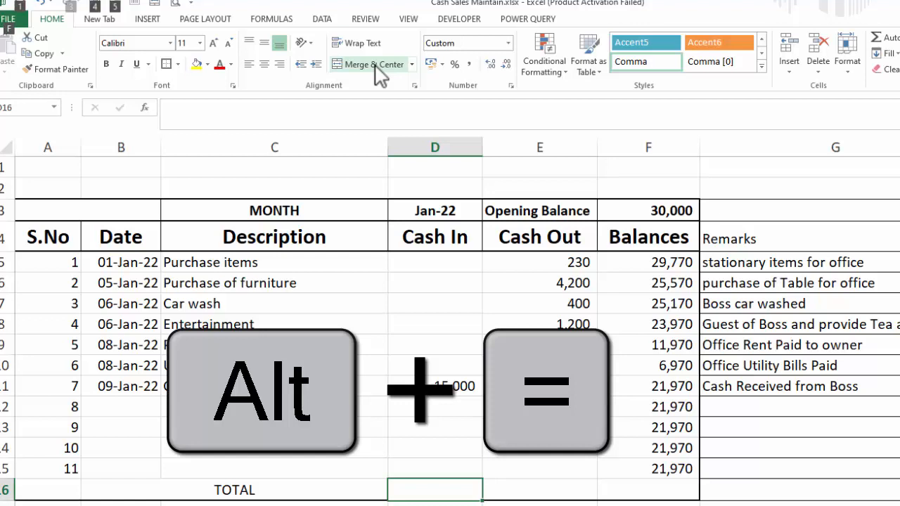
# - Total the Cash In column in D16 with =SUM(D5:D15)
pyautogui.hotkey('alt', '=')
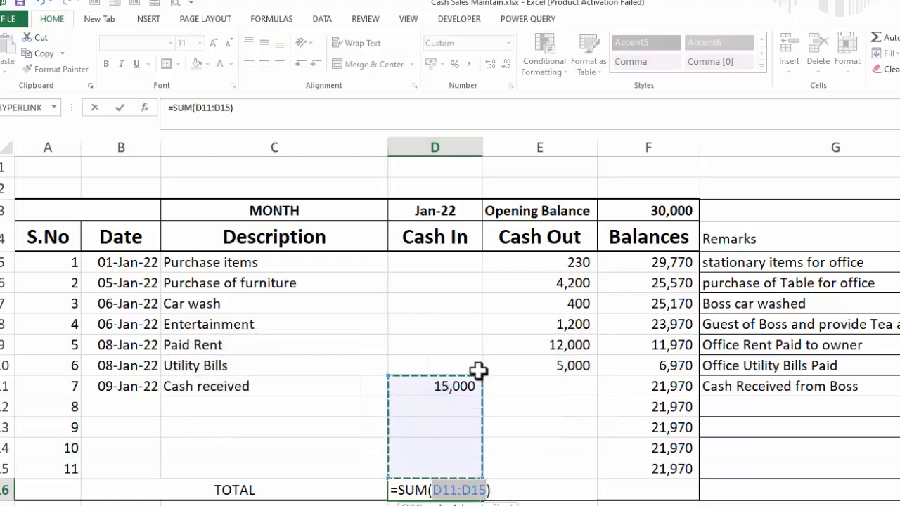
pyautogui.moveTo(481, 376); pyautogui.dragTo(474, 257)
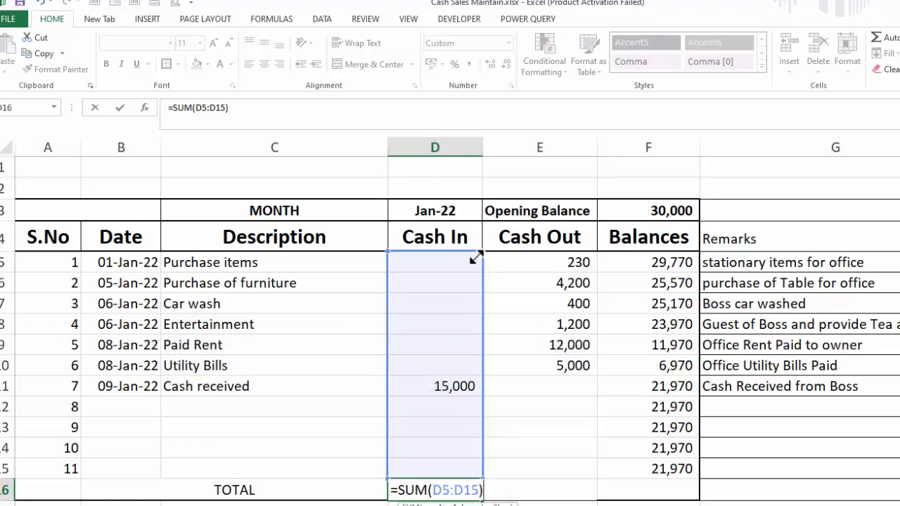
pyautogui.press('Return')
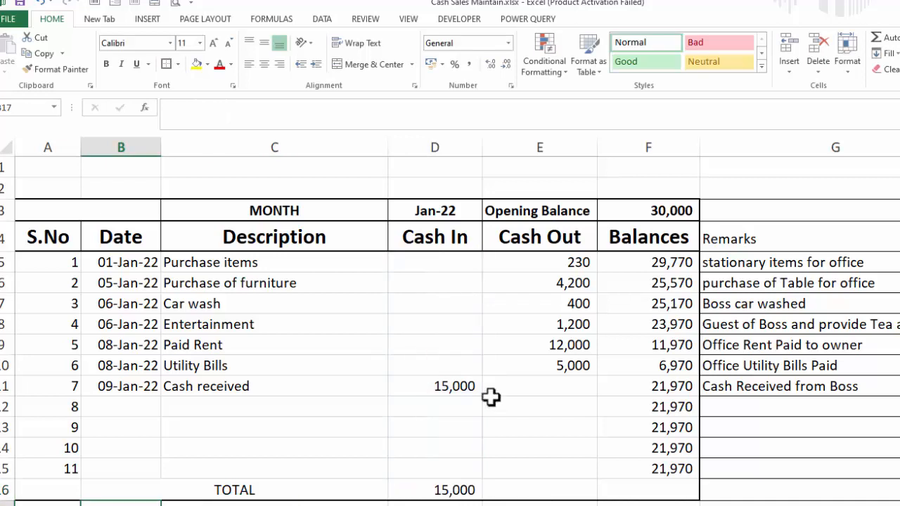
# - Total the Cash Out column in E16 with AutoSum
pyautogui.click(533, 486)
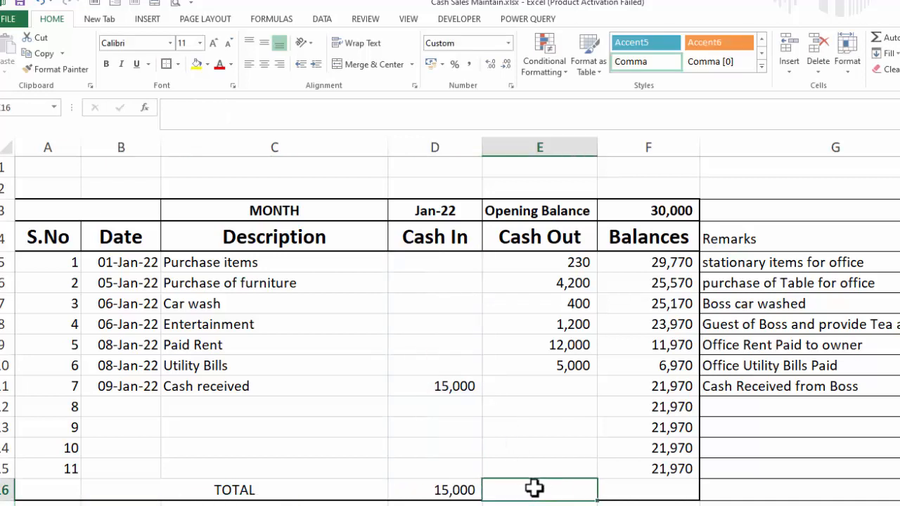
pyautogui.press('alt')
pyautogui.hotkey('alt', '=')
pyautogui.press('Return')
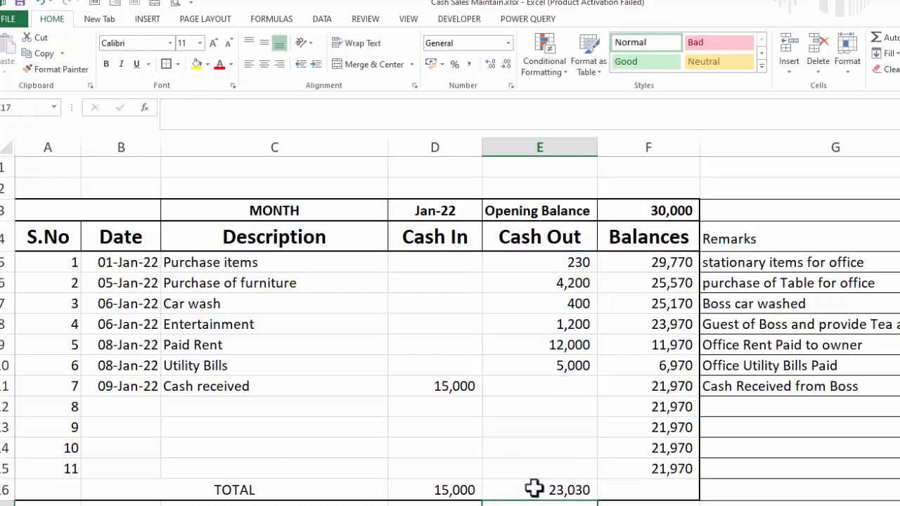
# - Link F16 in the TOTAL row to the last running balance with the formula =F15
pyautogui.click(653, 490)
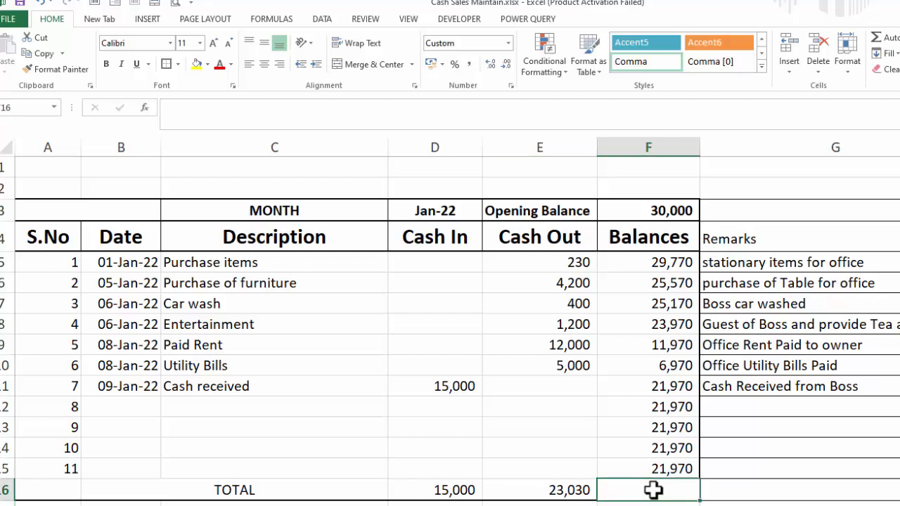
pyautogui.write('=')
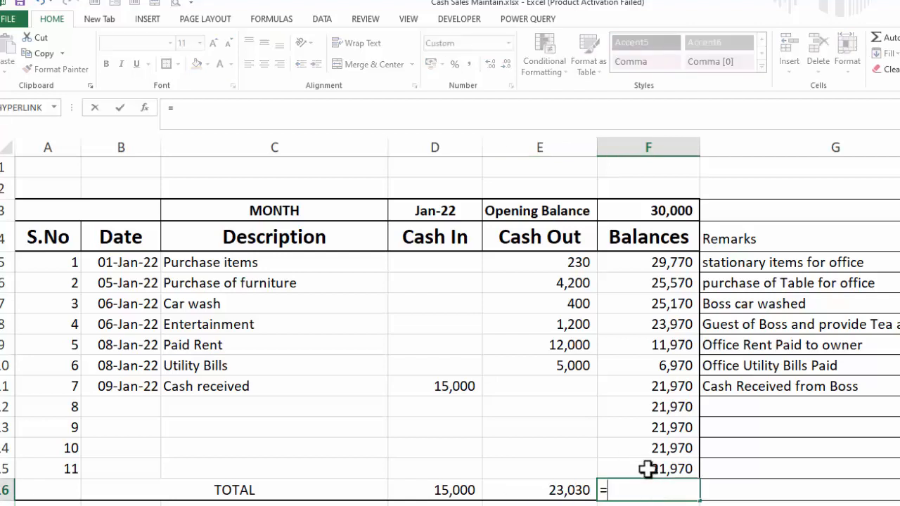
pyautogui.click(647, 468)
pyautogui.press('Return')
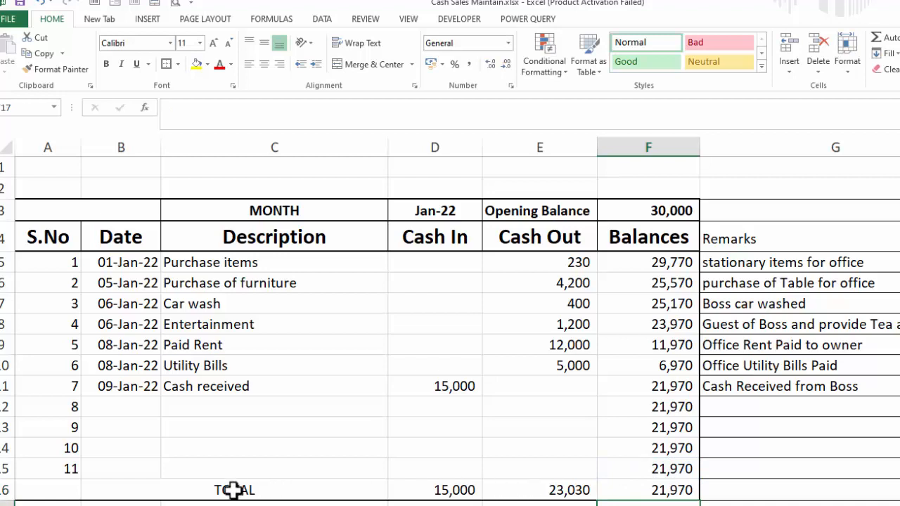
# - Apply all borders and a thick box border to the TOTAL row, A16:F16
pyautogui.moveTo(233, 488); pyautogui.dragTo(625, 484)
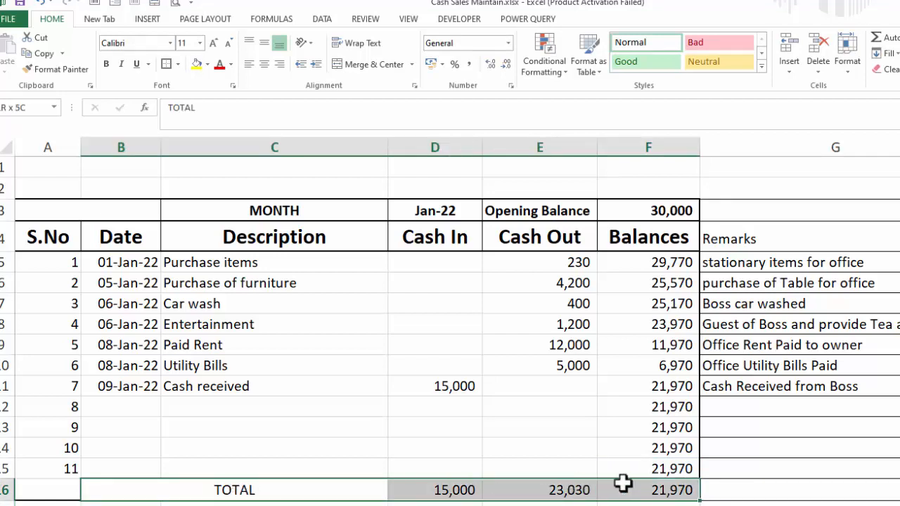
pyautogui.moveTo(44, 485); pyautogui.dragTo(638, 491)
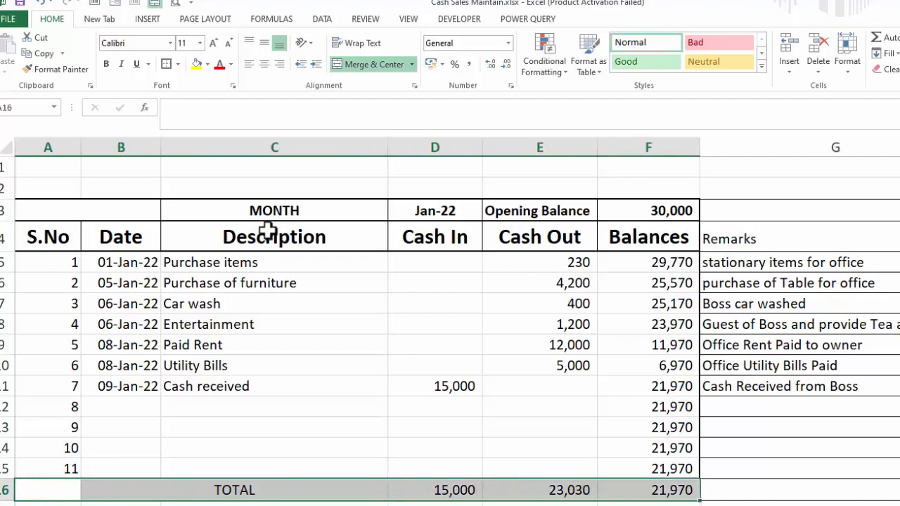
pyautogui.click(177, 64)
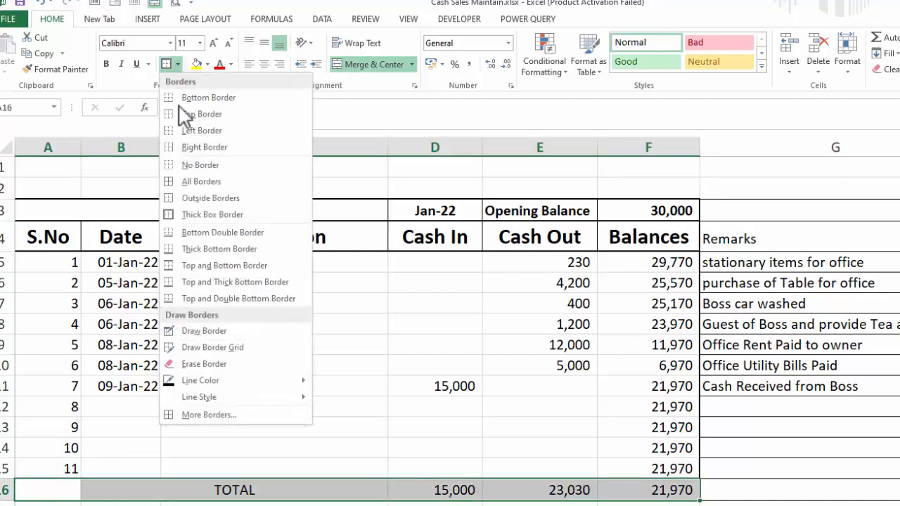
pyautogui.click(184, 181)
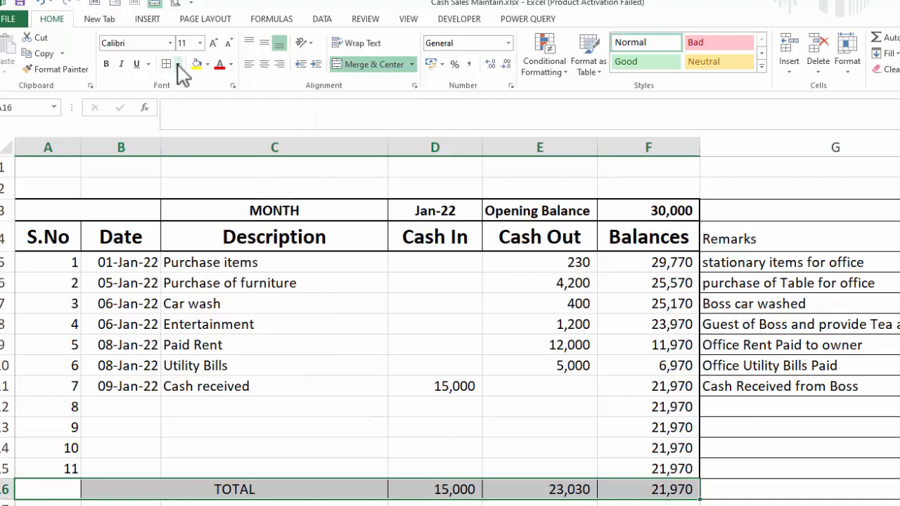
pyautogui.click(177, 64)
pyautogui.click(177, 215)
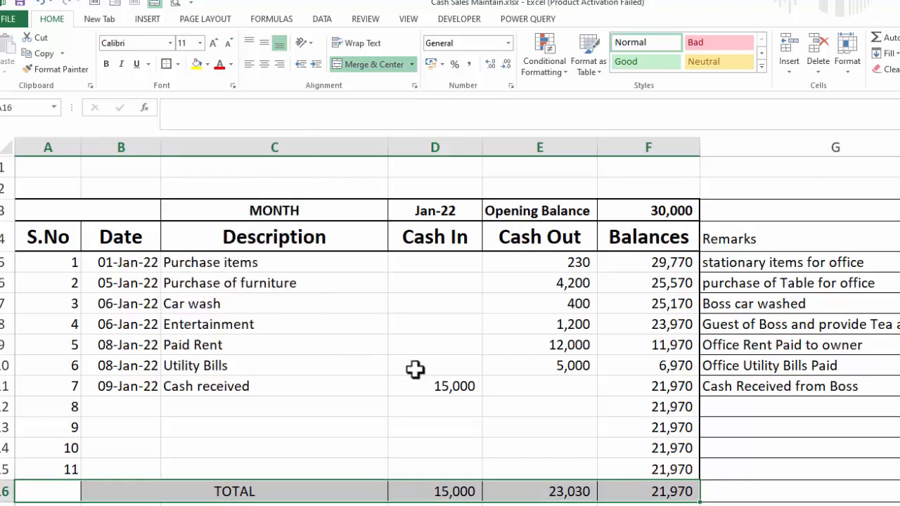
pyautogui.click(815, 504)
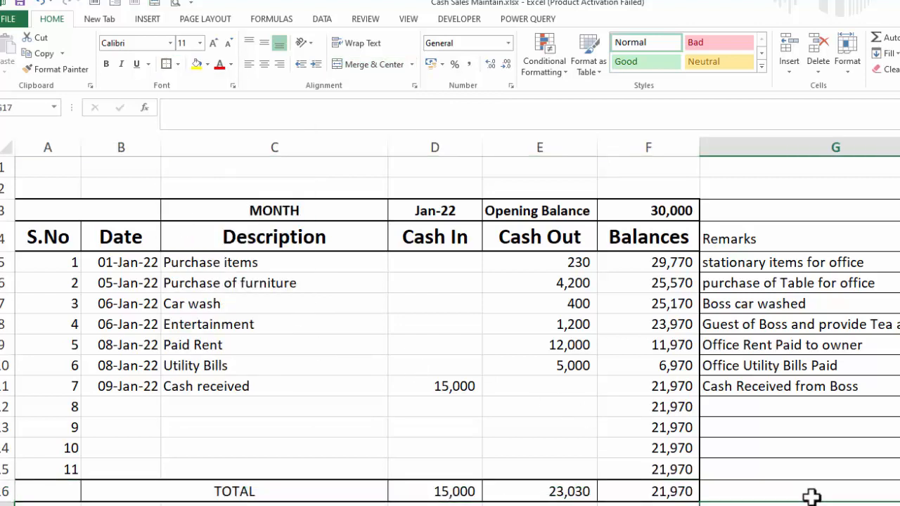
pyautogui.click(814, 505)
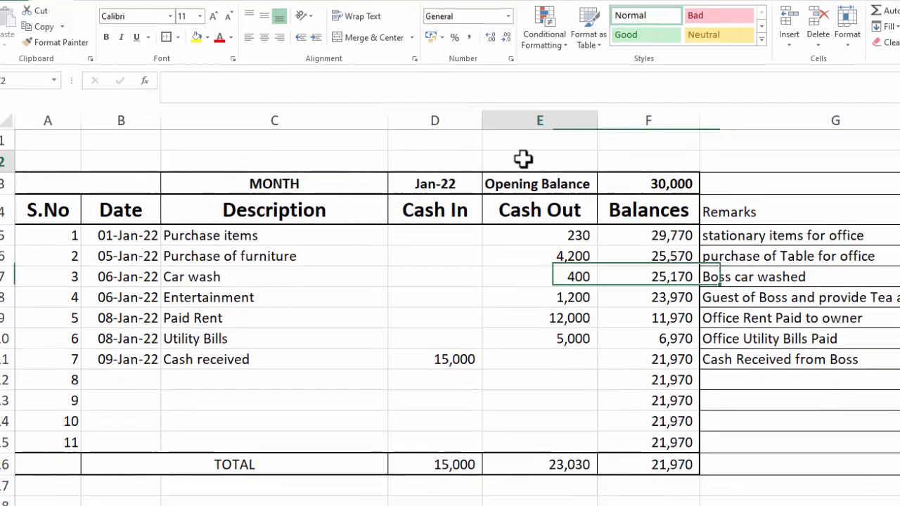
# - Enter the label "AVAILABLE BALANCE" in E2 and autofit column E to its contents
pyautogui.click(510, 185)
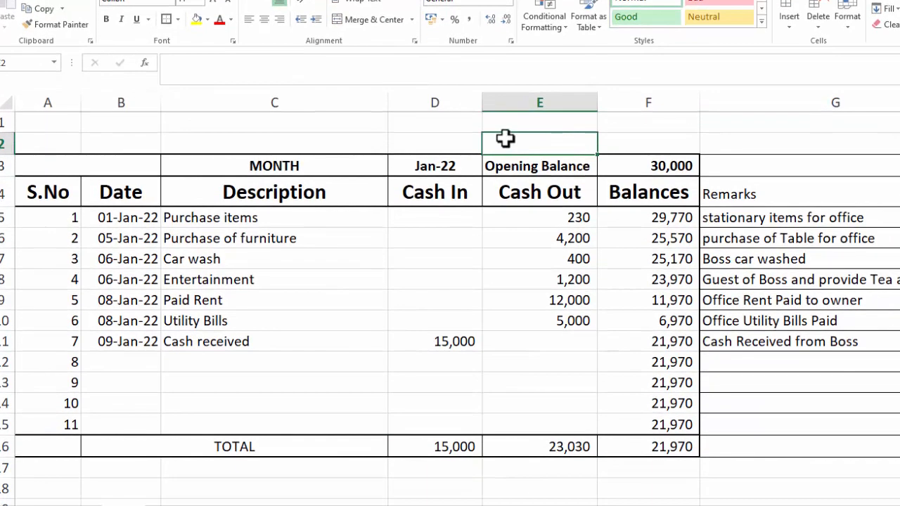
pyautogui.write('AVAILABLE BALANCE')
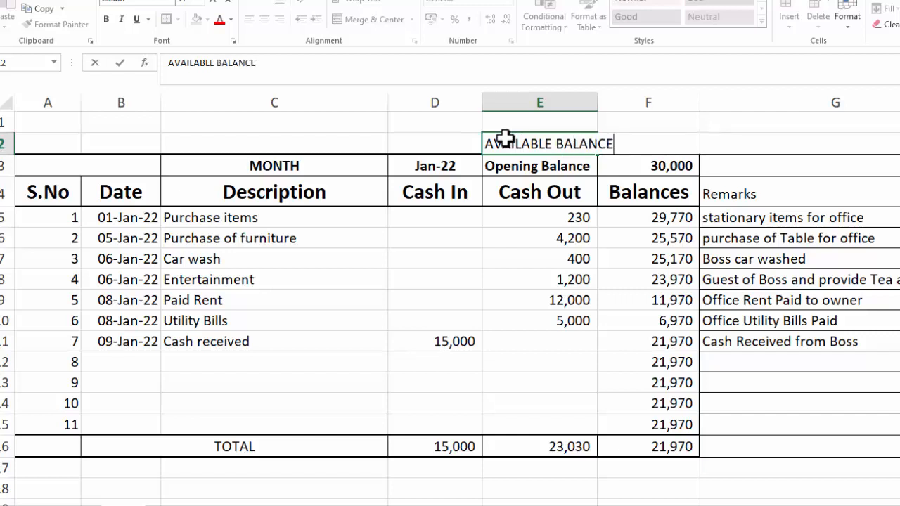
pyautogui.press('Tab')
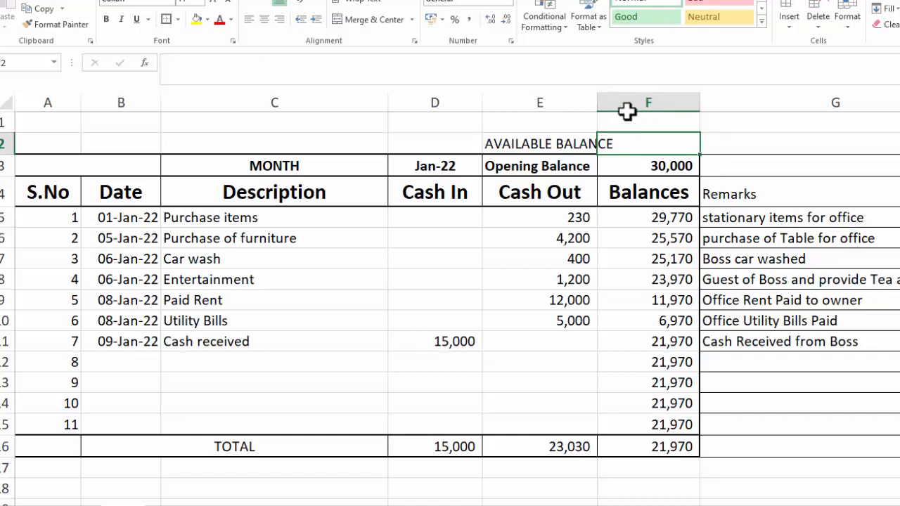
pyautogui.doubleClick(597, 93)
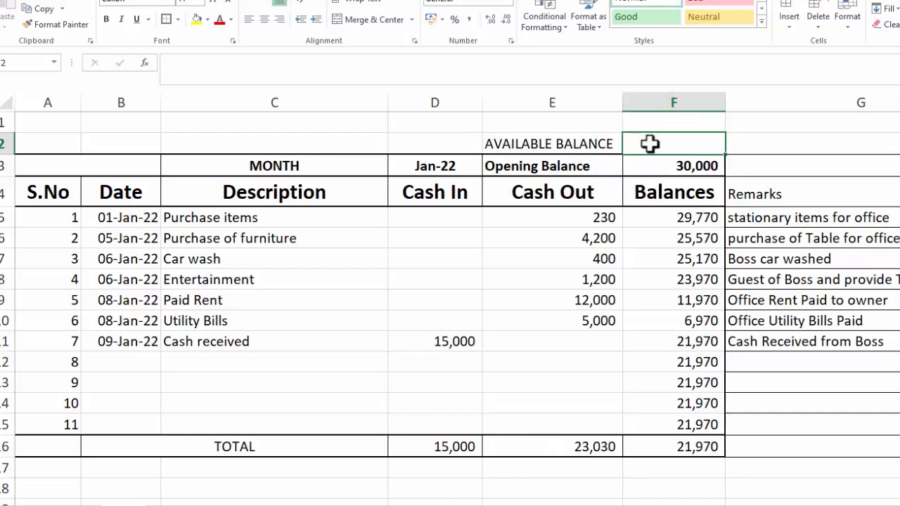
# - Link F2 to the closing balance in the TOTAL row with the formula =F16
pyautogui.write('=')
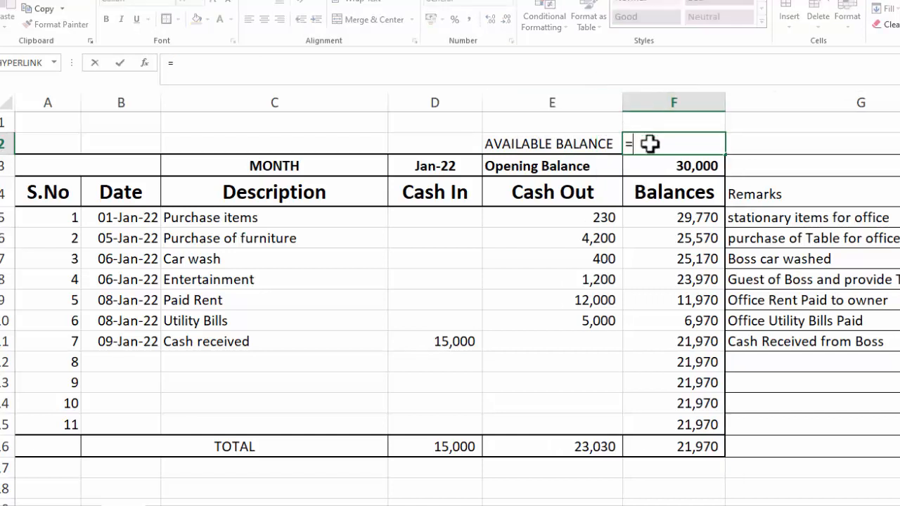
pyautogui.click(668, 446)
pyautogui.press('Return')
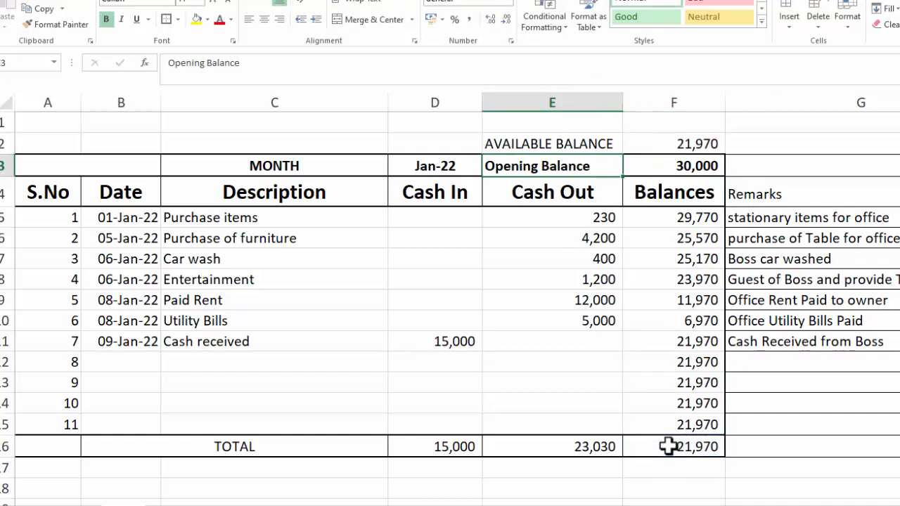
# - Make the AVAILABLE BALANCE label in E2 and its amount in F2 bold
pyautogui.press('Up')
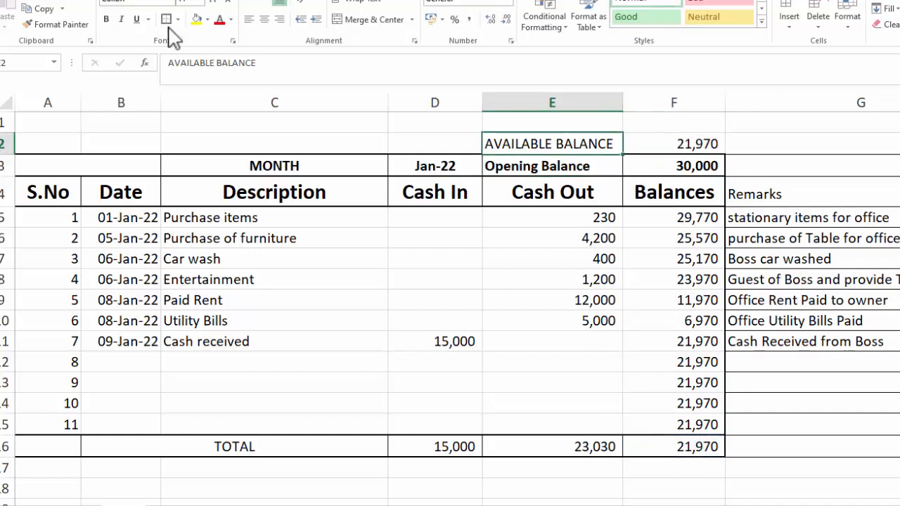
pyautogui.click(106, 19)
pyautogui.click(689, 145)
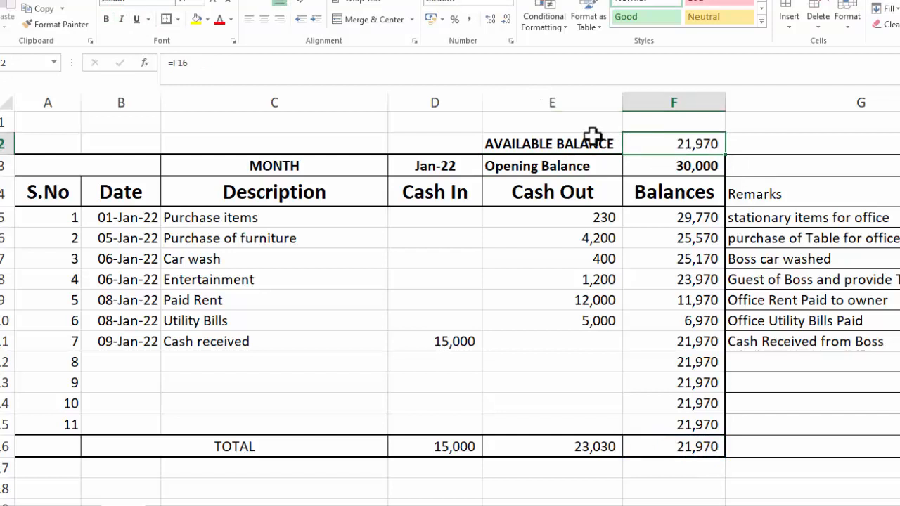
pyautogui.moveTo(576, 142); pyautogui.dragTo(633, 144)
pyautogui.click(634, 143)
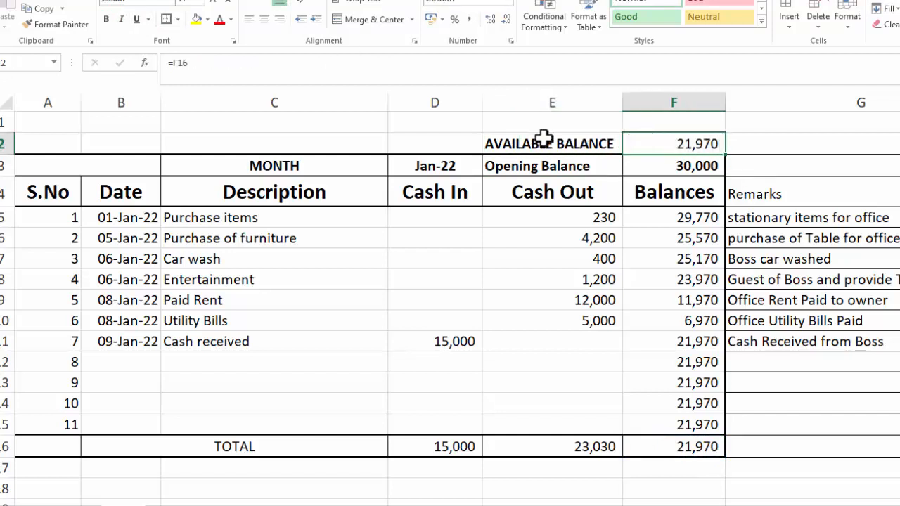
pyautogui.click(106, 19)
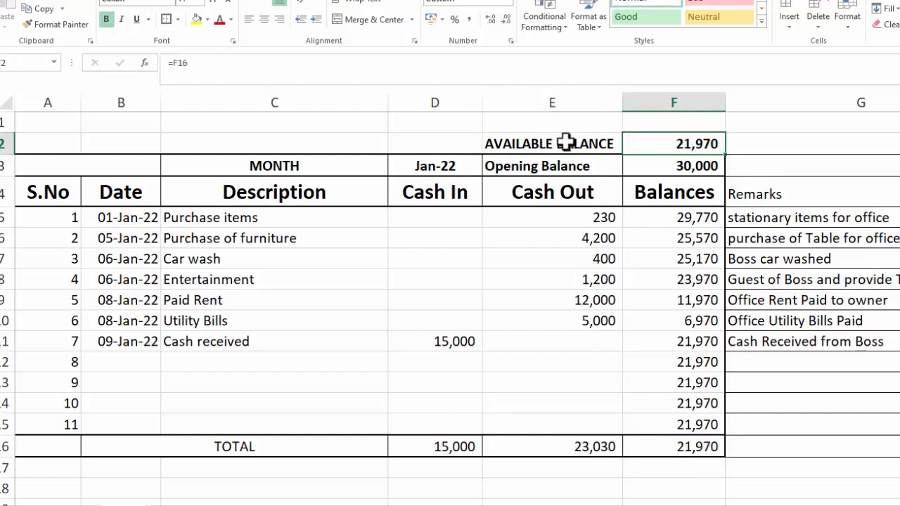
# - Fill the available balance cells E2:F2 with yellow
pyautogui.moveTo(532, 142); pyautogui.dragTo(638, 142)
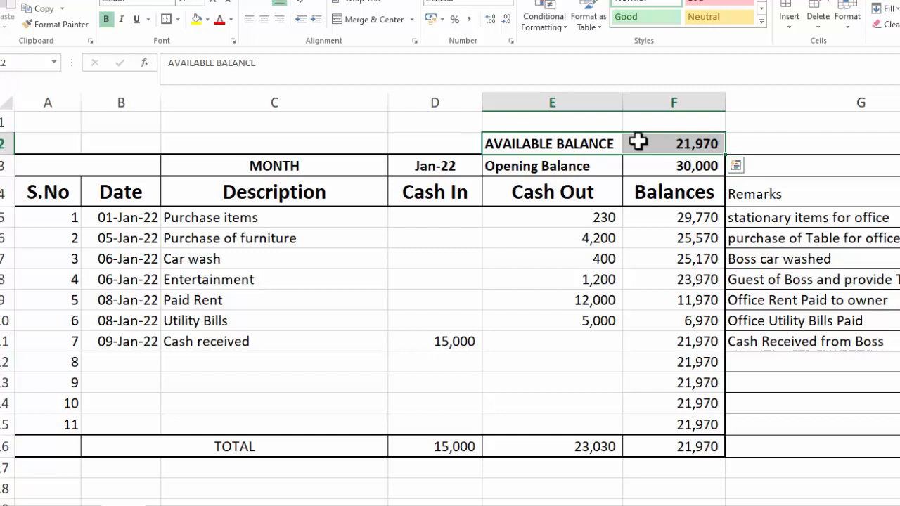
pyautogui.click(198, 20)
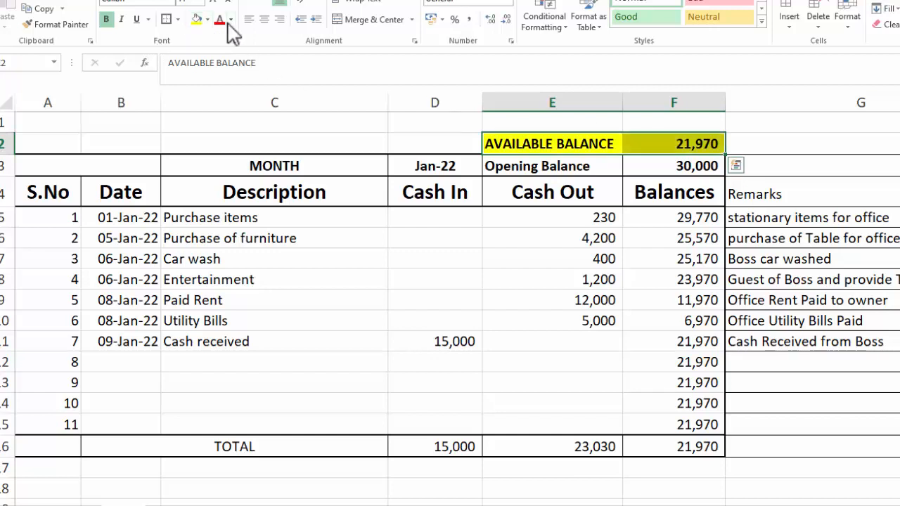
pyautogui.click(538, 143)
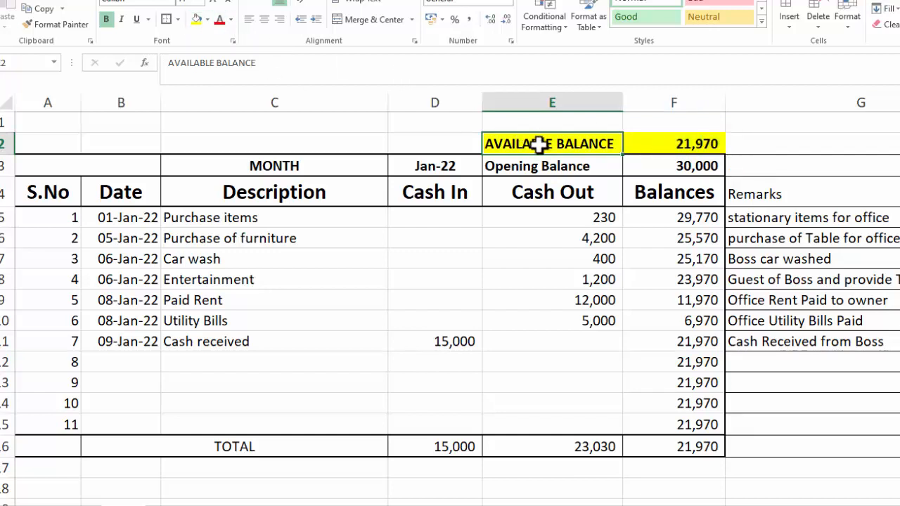
# - Give the available balance amount in F2 a blue fill and white font
pyautogui.click(659, 142)
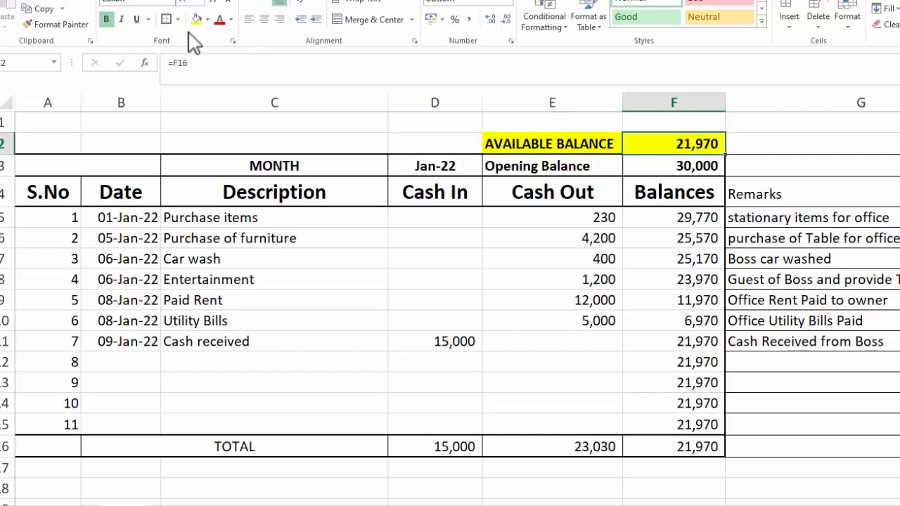
pyautogui.click(209, 20)
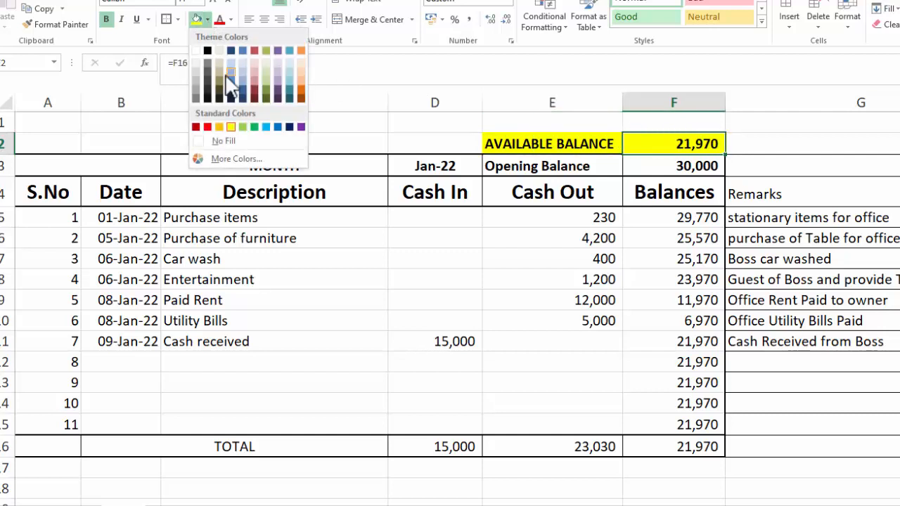
pyautogui.click(278, 127)
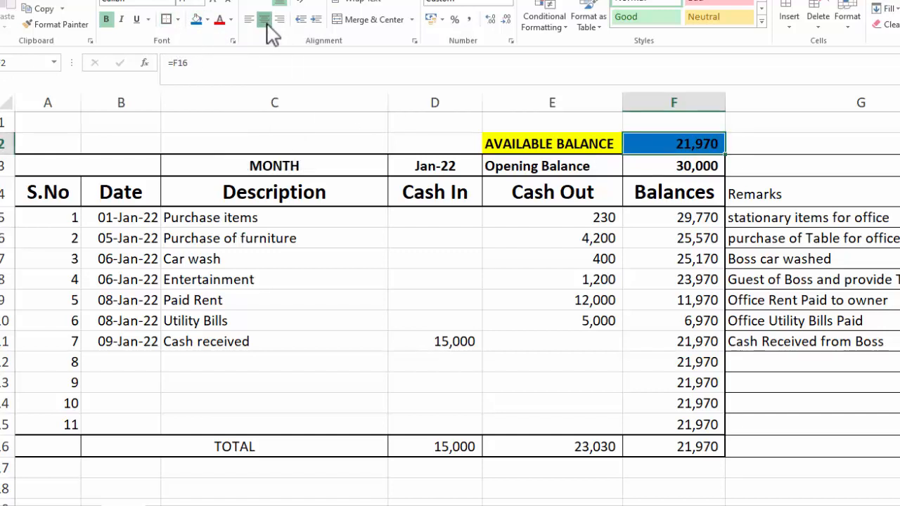
pyautogui.click(231, 20)
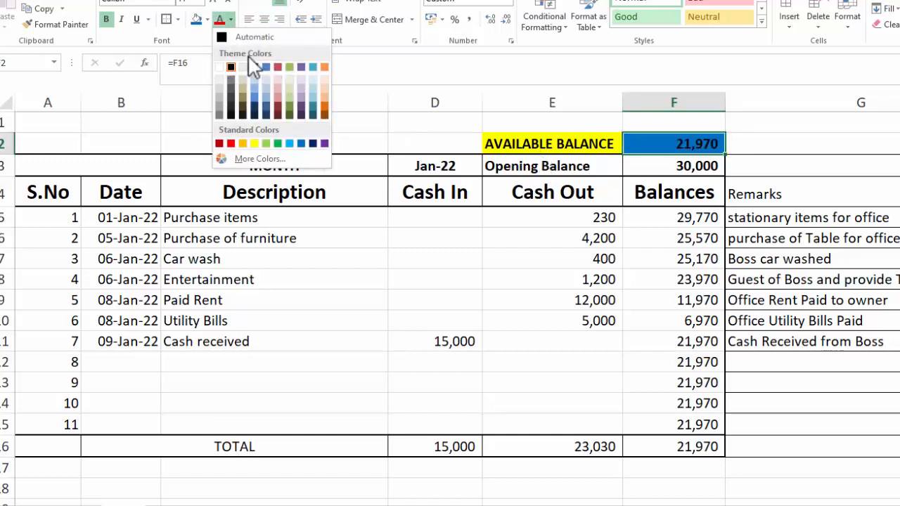
pyautogui.click(221, 68)
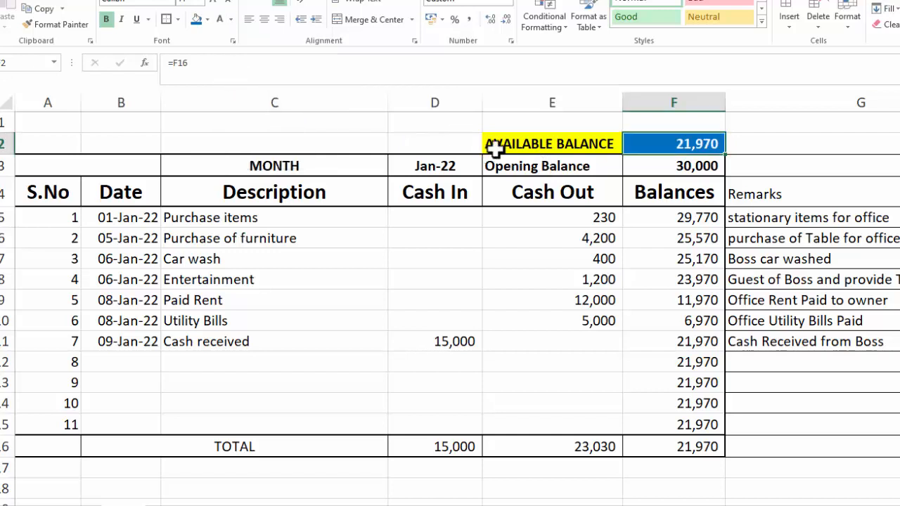
# - Increase the font size of the AVAILABLE BALANCE label and amount in E2:F2
pyautogui.moveTo(495, 148); pyautogui.dragTo(625, 138)
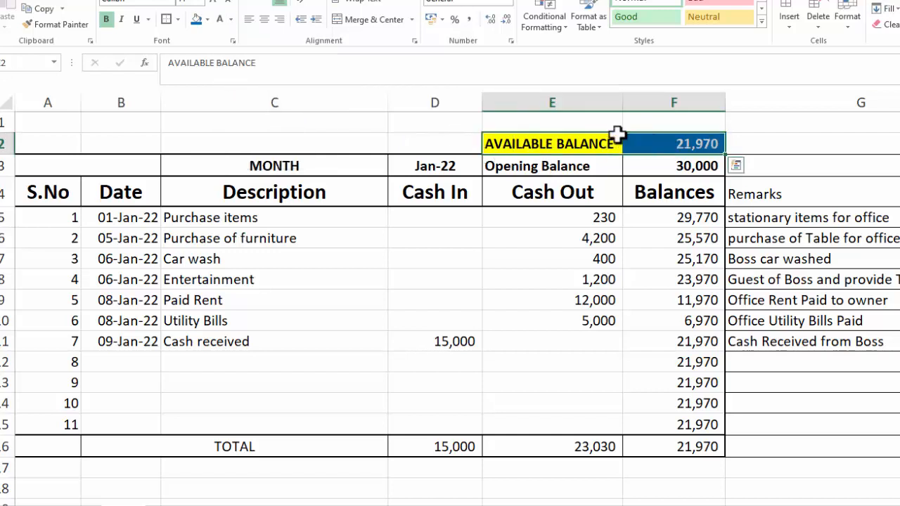
pyautogui.click(213, 3)
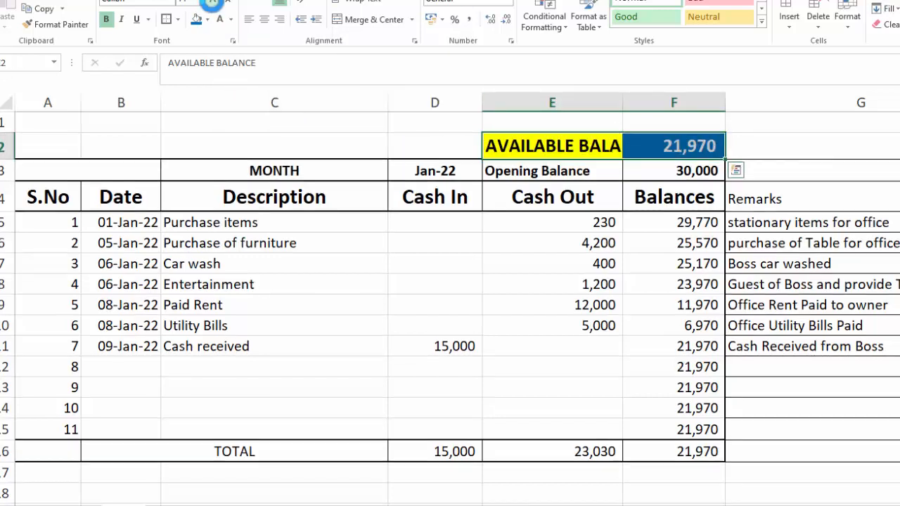
pyautogui.click(213, 3)
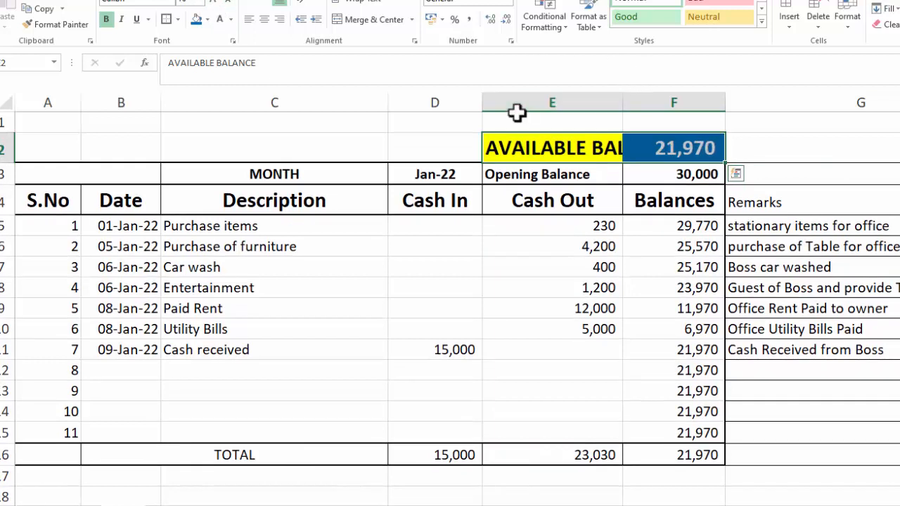
# - Merge and center D2:E2 so the AVAILABLE BALANCE label fits
pyautogui.moveTo(466, 144); pyautogui.dragTo(492, 141)
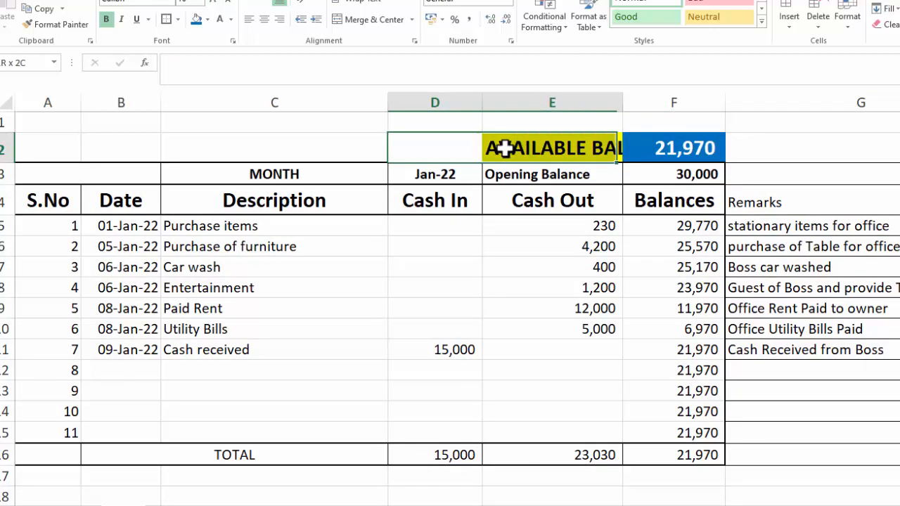
pyautogui.click(365, 24)
pyautogui.click(635, 145)
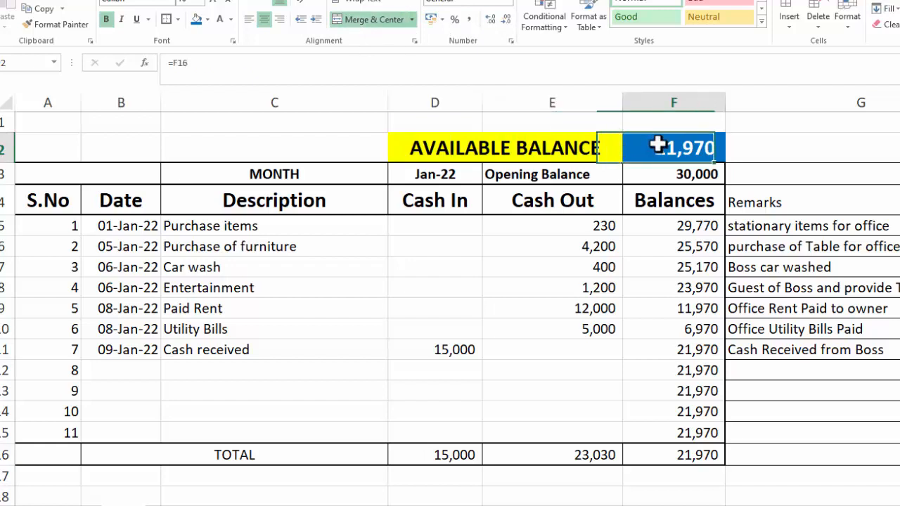
# - Add an outside border around the available balance amount in F2 and the AVAILABLE BALANCE label in D2:E2
pyautogui.click(166, 19)
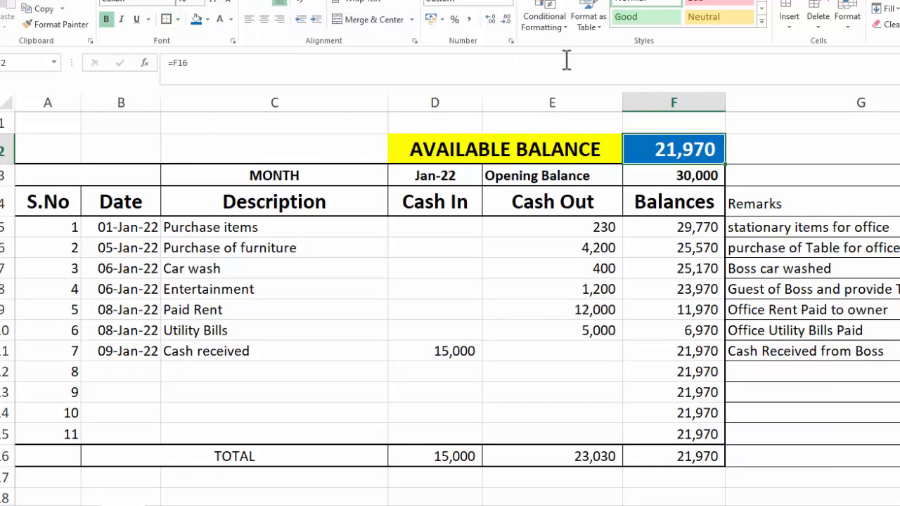
pyautogui.click(811, 125)
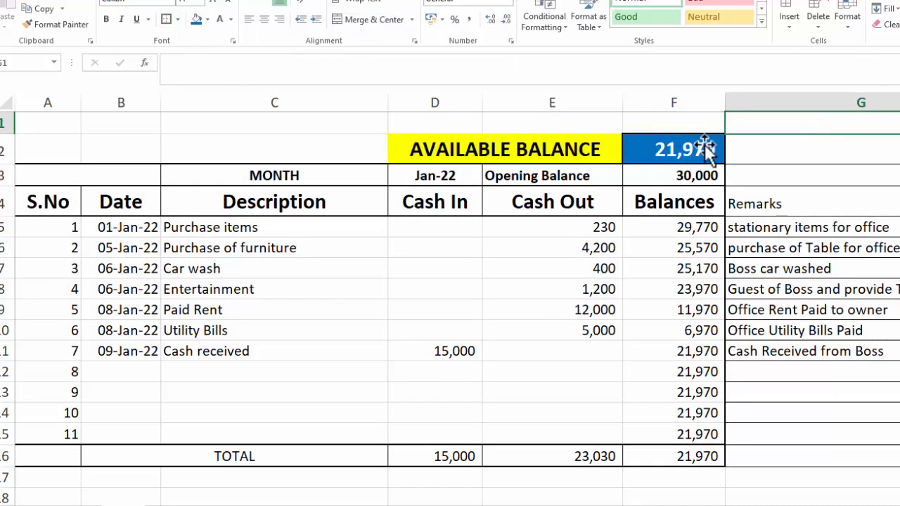
pyautogui.click(546, 145)
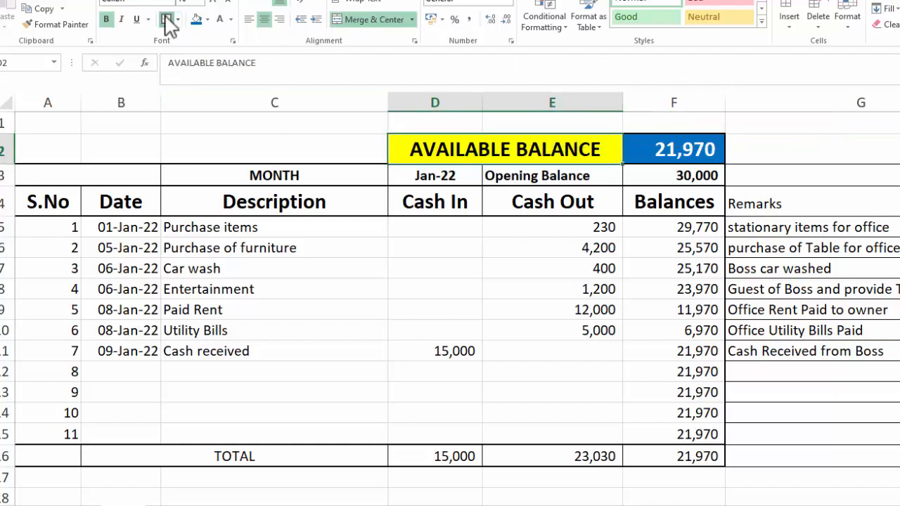
pyautogui.click(619, 285)
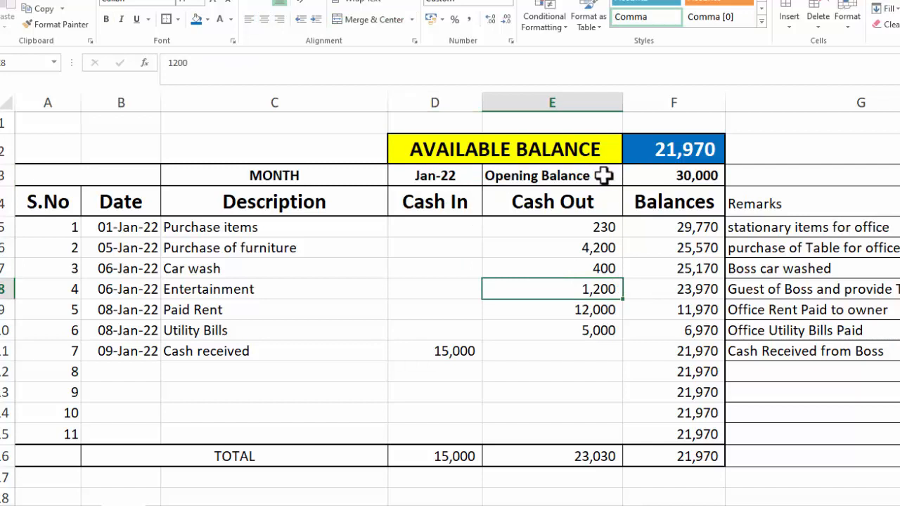
pyautogui.moveTo(60, 199); pyautogui.dragTo(661, 202)
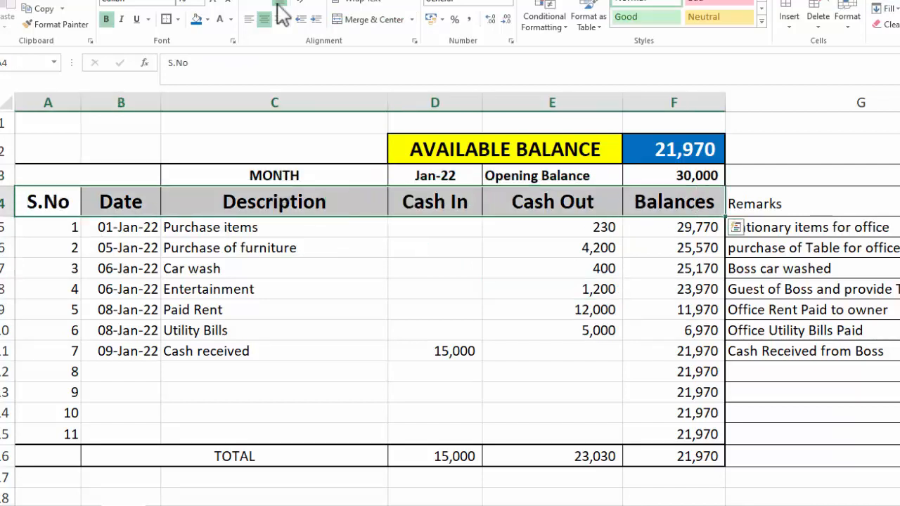
pyautogui.click(198, 21)
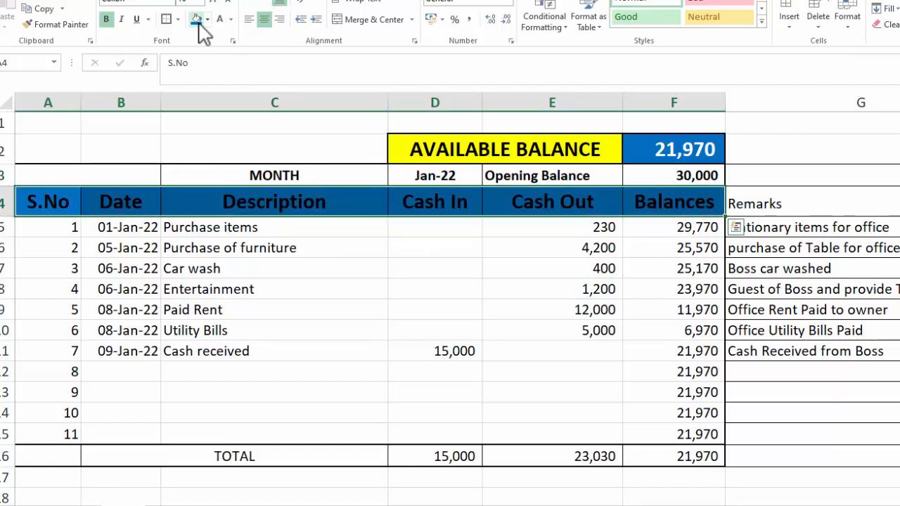
pyautogui.hotkey('ctrl', 'z')
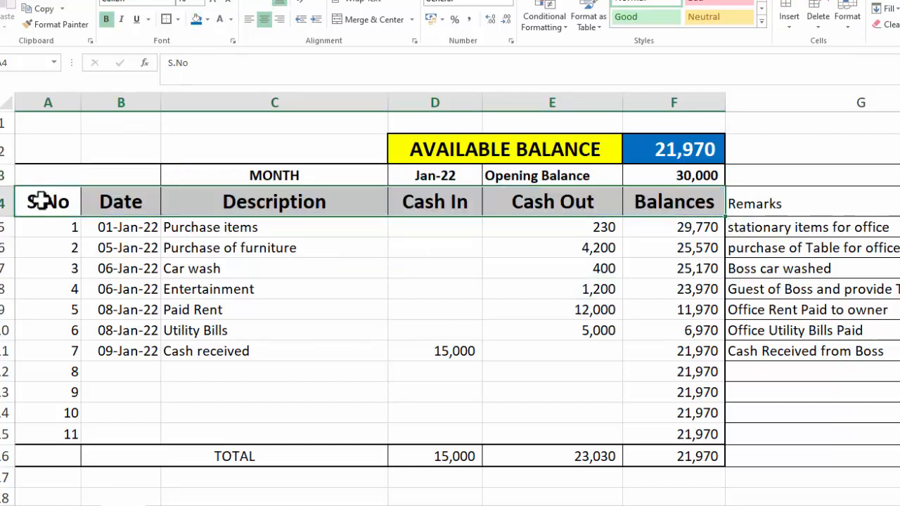
# - Format A4:F16 as a table with headers, using a teal medium table style
pyautogui.moveTo(42, 201); pyautogui.dragTo(635, 451)
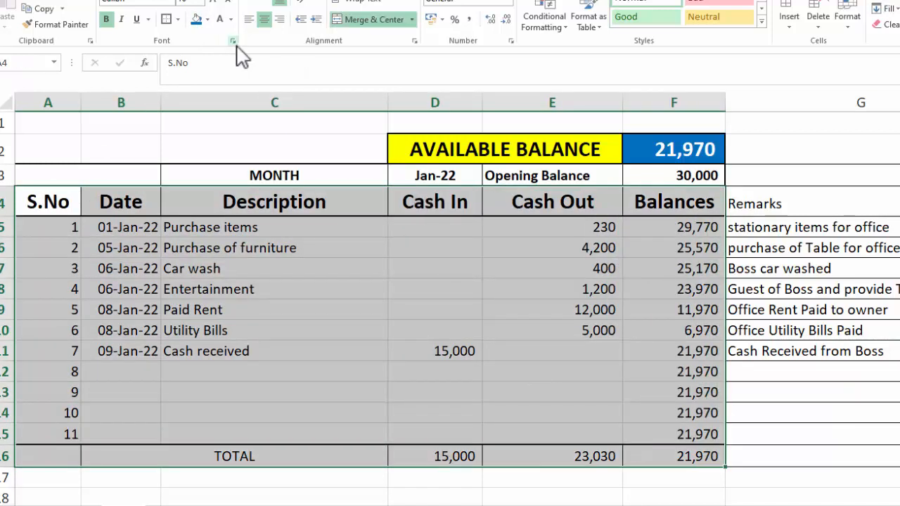
pyautogui.click(593, 28)
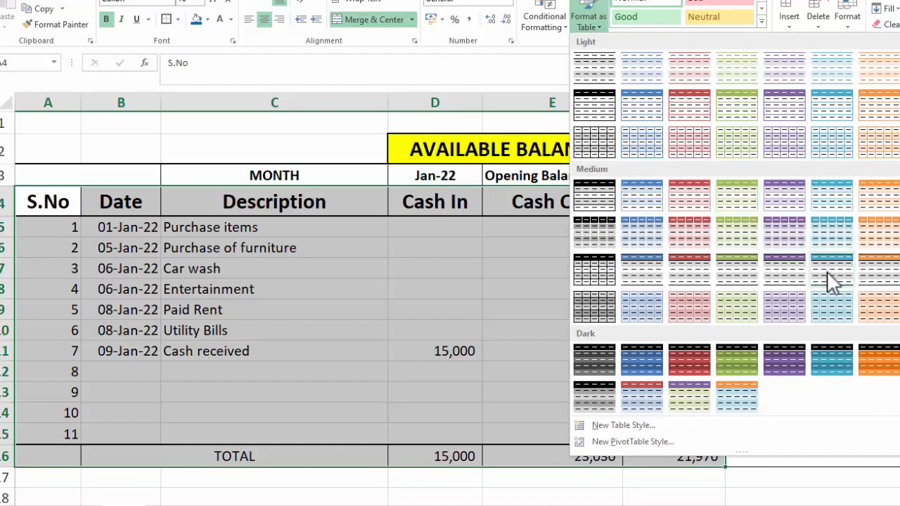
pyautogui.click(825, 226)
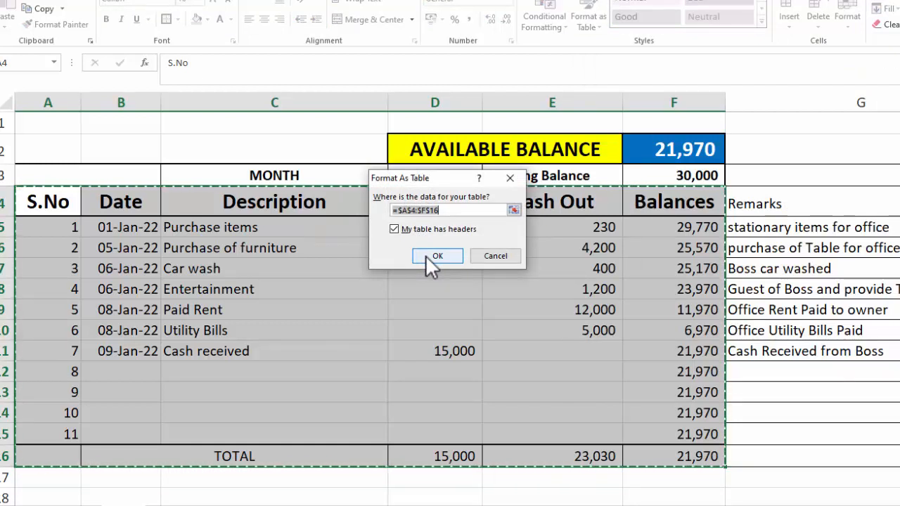
pyautogui.click(425, 255)
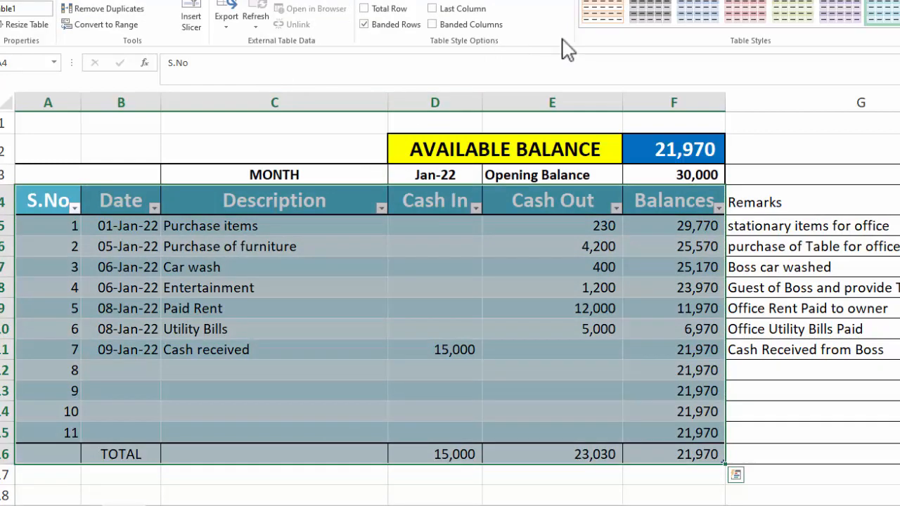
# - Try Table Style Medium 2 on the table, and settle on a light teal style with a solid header row
pyautogui.click(899, 24)
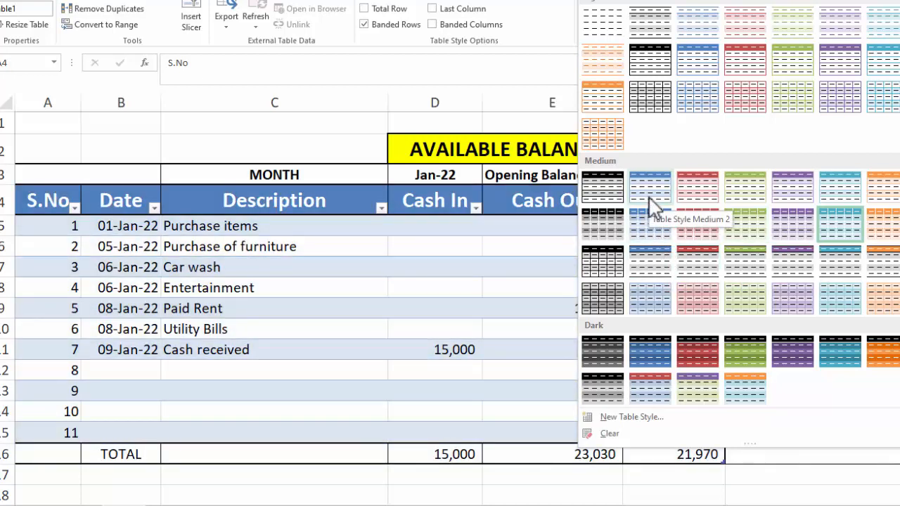
pyautogui.click(648, 196)
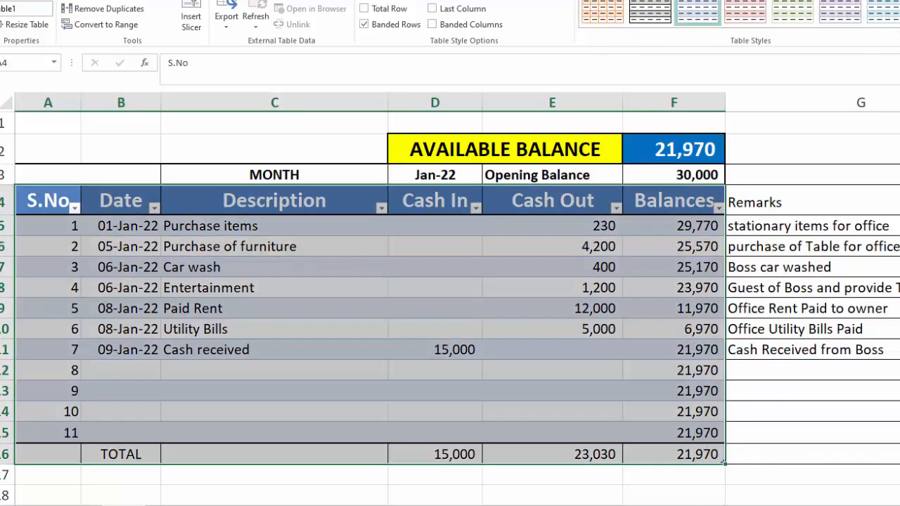
pyautogui.click(899, 24)
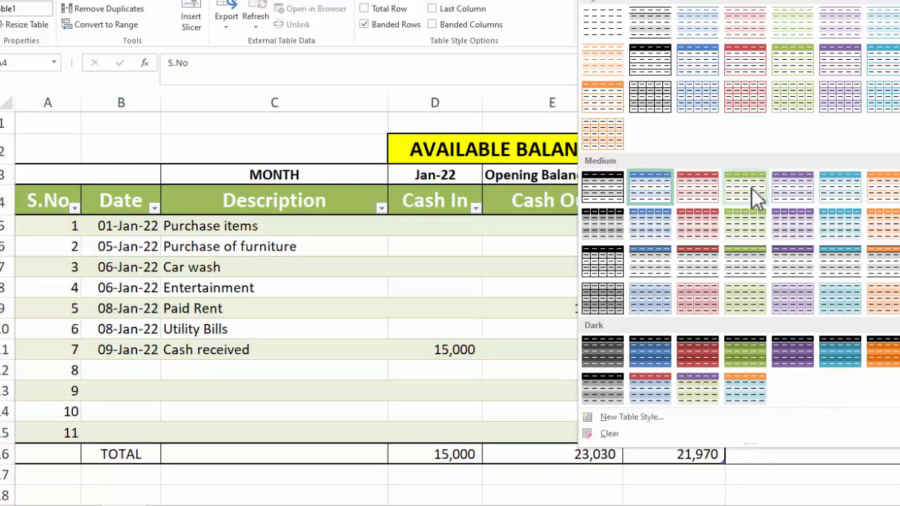
pyautogui.click(877, 68)
pyautogui.click(857, 237)
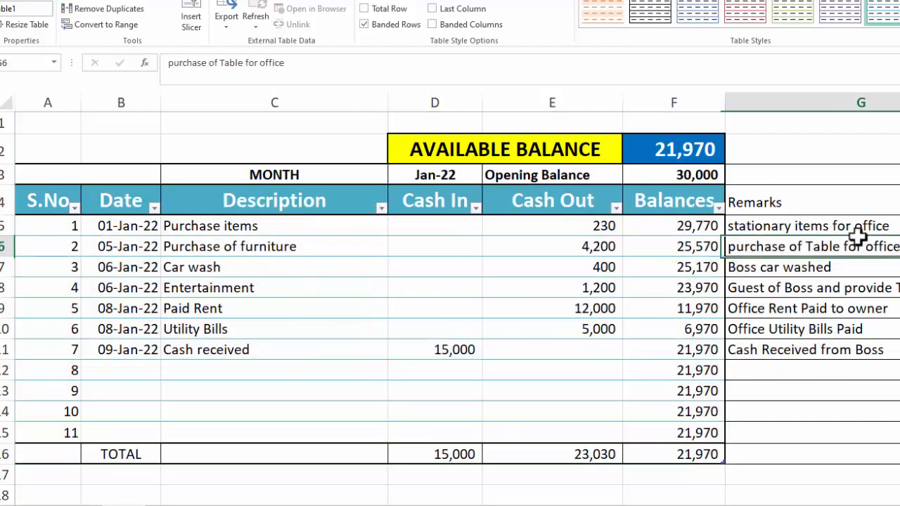
# - Center the Remarks header in G4, set its font size to 18 and make it bold
pyautogui.click(848, 204)
pyautogui.click(265, 19)
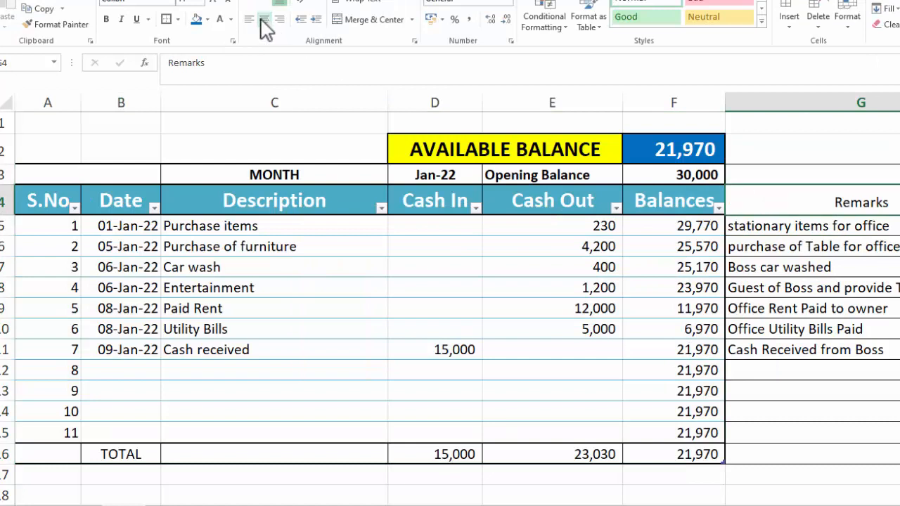
pyautogui.click(214, 1)
pyautogui.click(214, 1)
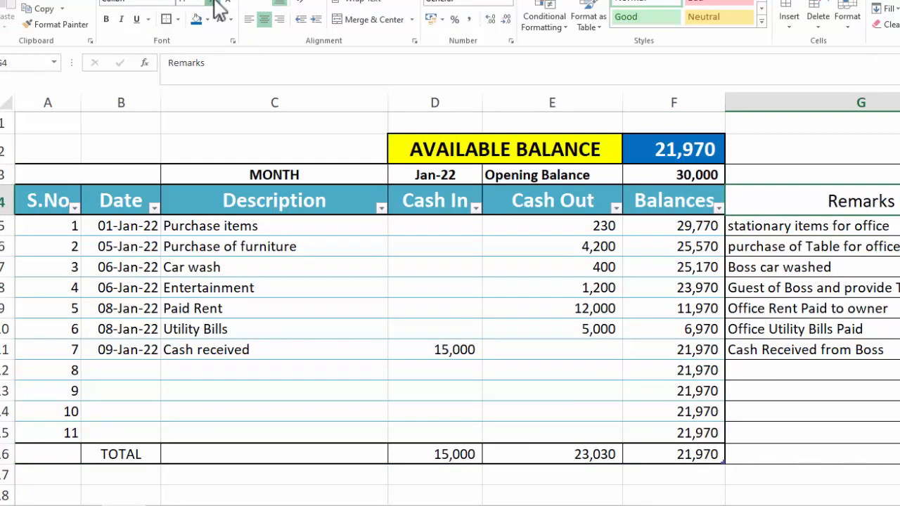
pyautogui.click(214, 2)
pyautogui.click(215, 1)
pyautogui.click(215, 2)
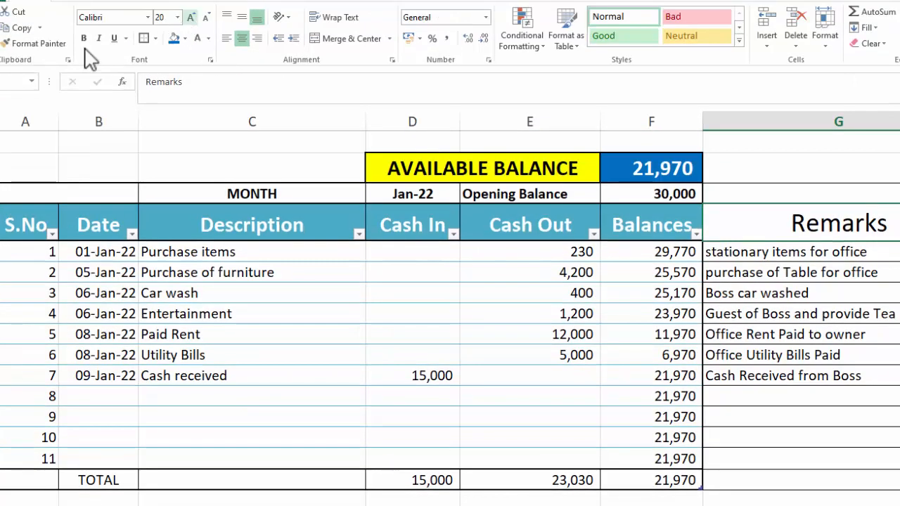
pyautogui.click(206, 16)
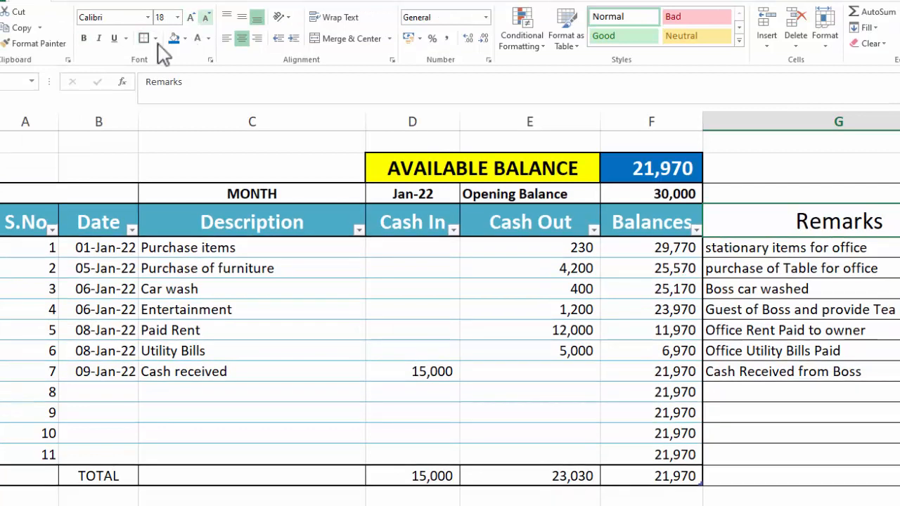
pyautogui.click(84, 38)
pyautogui.click(863, 416)
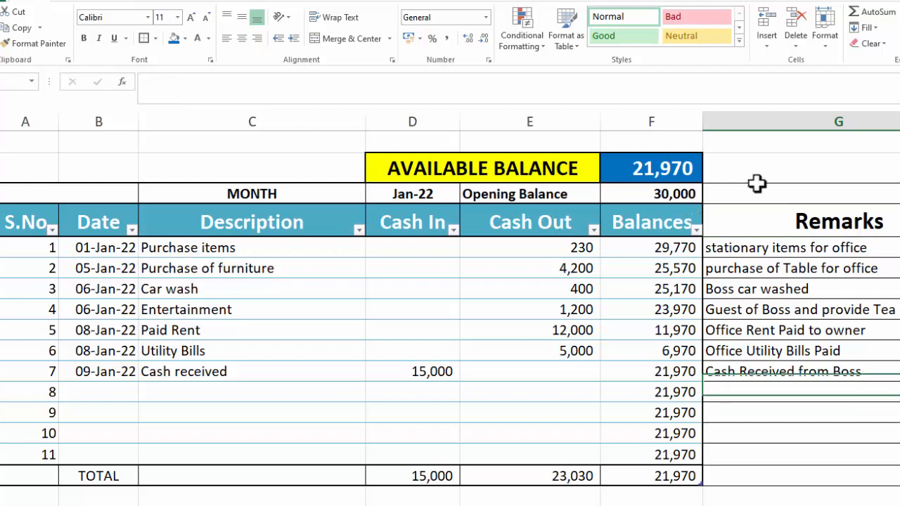
pyautogui.click(750, 268)
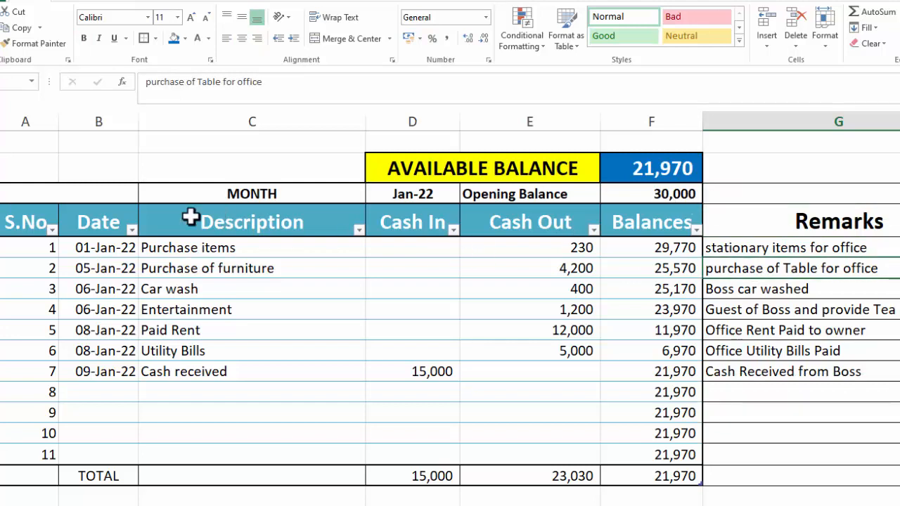
# - Set the font color of the table headers in A4:F4 to black and slightly reduce the height of row 4
pyautogui.moveTo(38, 225); pyautogui.dragTo(626, 213)
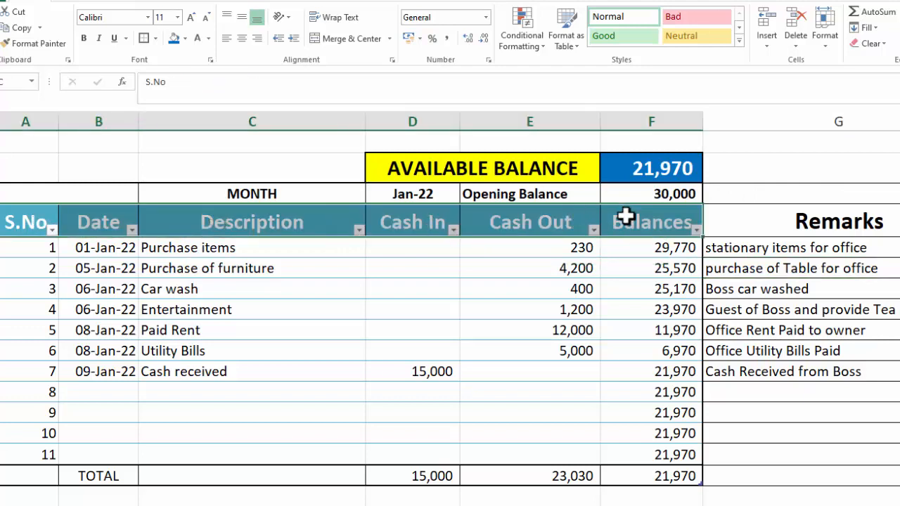
pyautogui.click(208, 38)
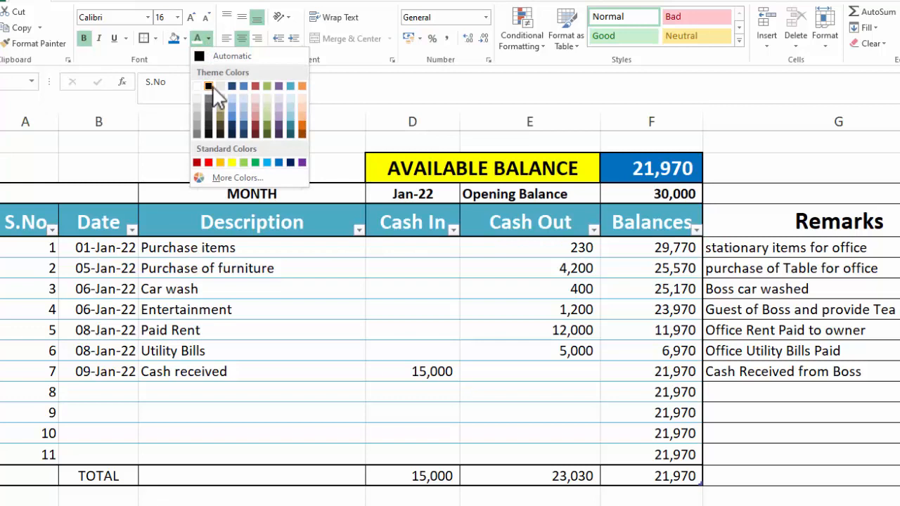
pyautogui.click(208, 134)
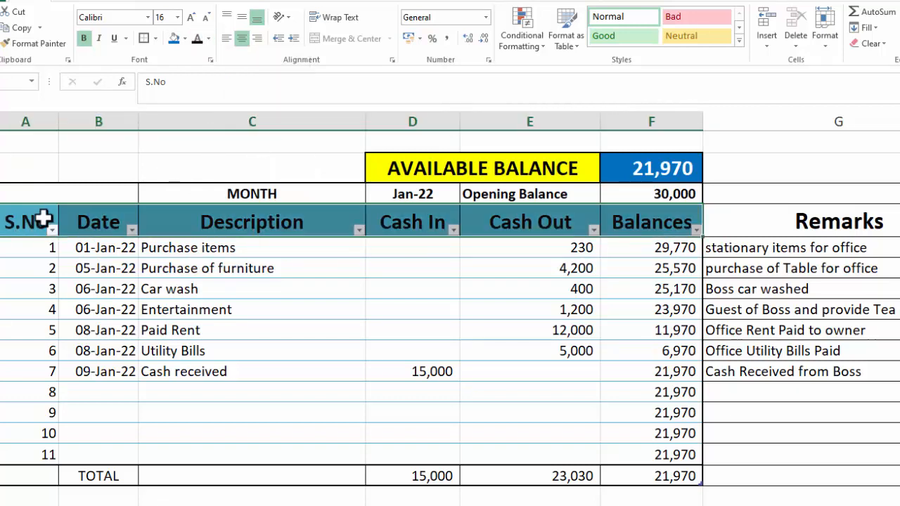
pyautogui.moveTo(0, 237); pyautogui.dragTo(0, 232)
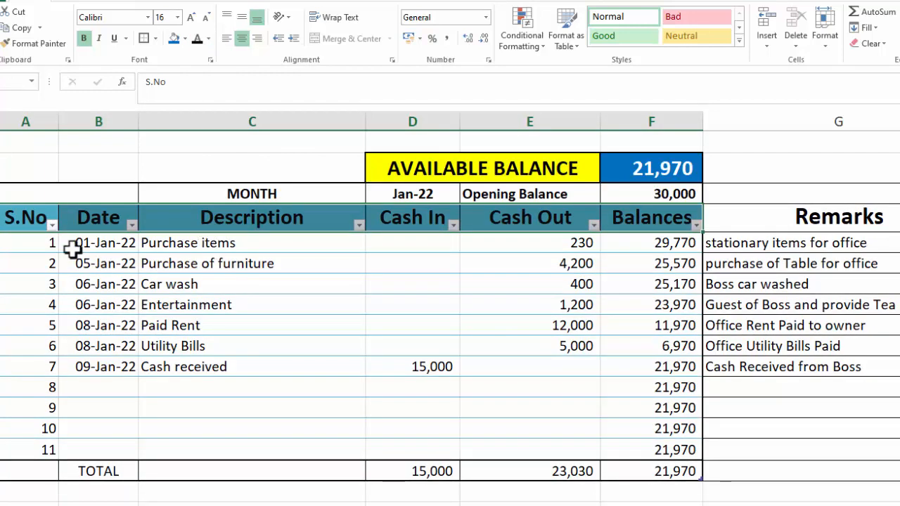
pyautogui.click(463, 320)
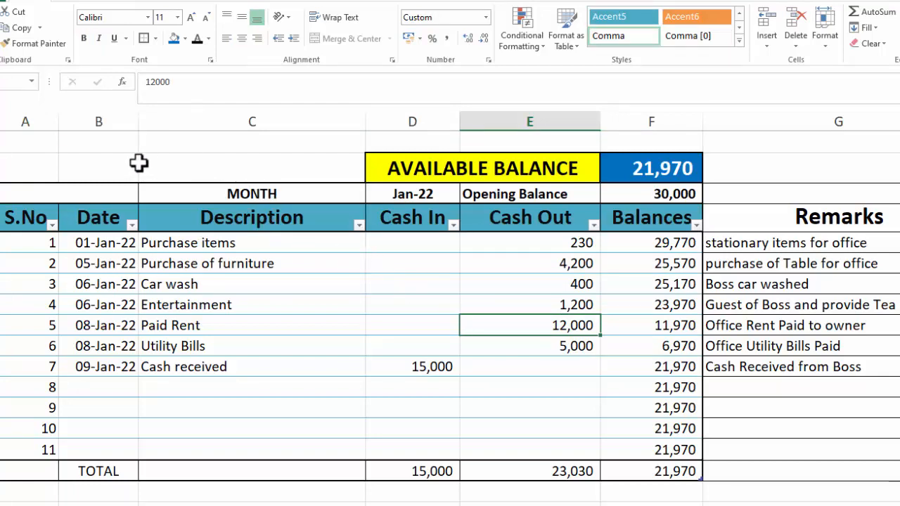
# - Merge and center A2:C2 and enter the title CASH IN CASH OUT LEDGER
pyautogui.click(78, 169)
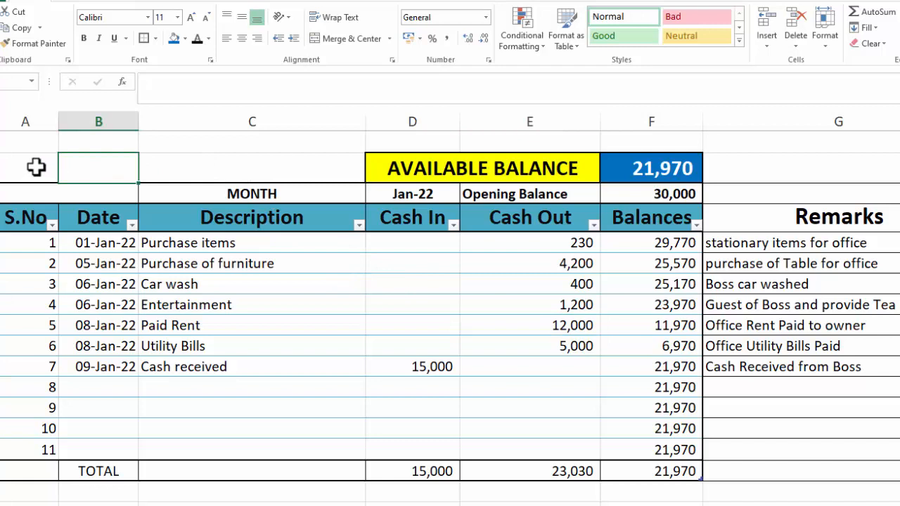
pyautogui.click(34, 168)
pyautogui.moveTo(173, 175); pyautogui.dragTo(251, 176)
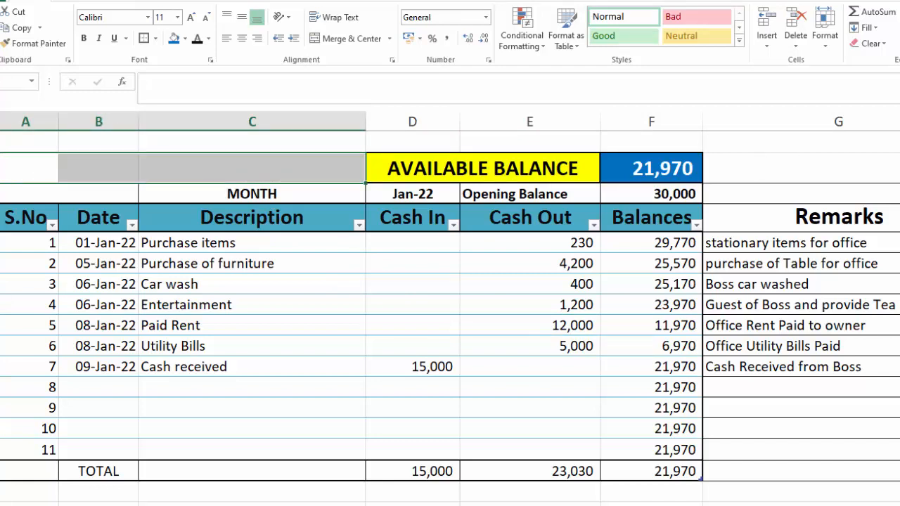
pyautogui.click(839, 217)
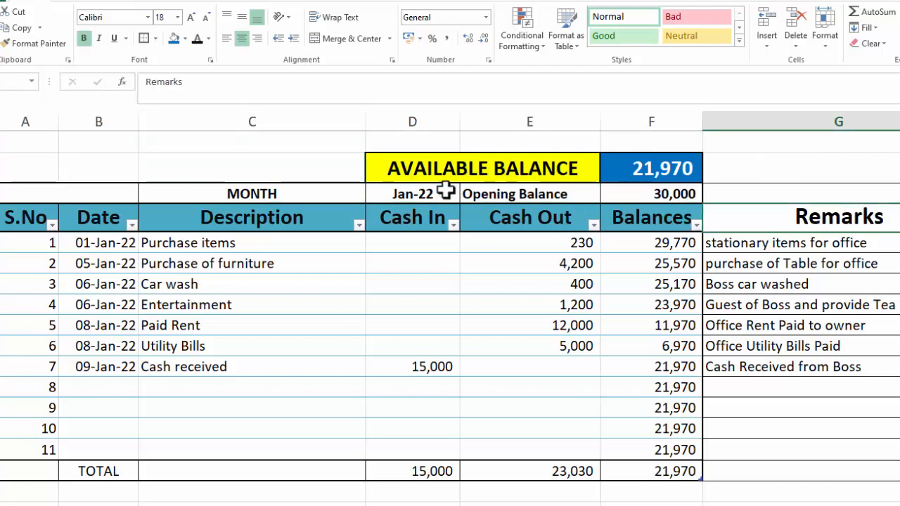
pyautogui.moveTo(14, 167); pyautogui.dragTo(271, 171)
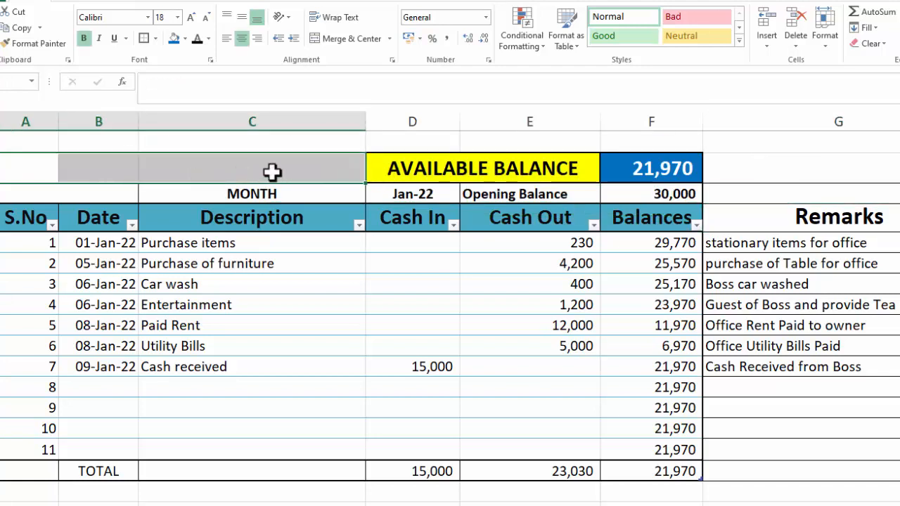
pyautogui.click(360, 38)
pyautogui.write('CASH IN CASH OUT LEDGER')
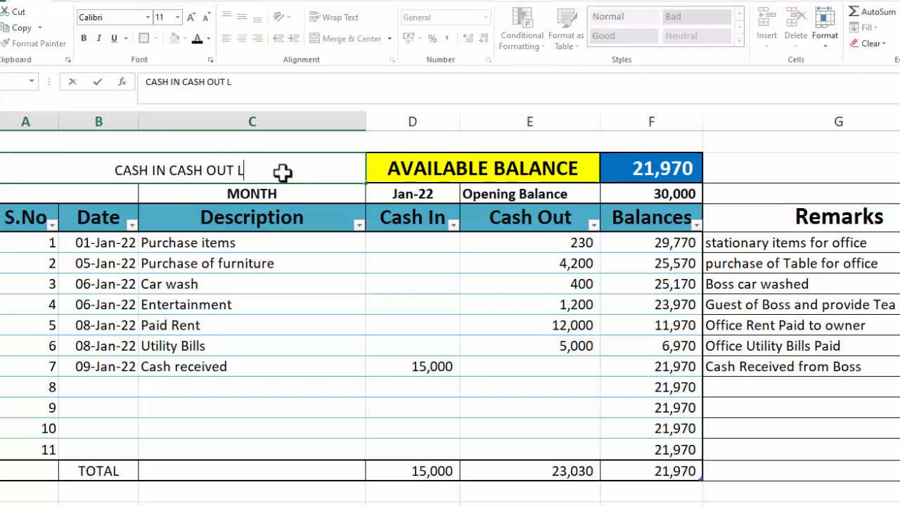
pyautogui.click(333, 332)
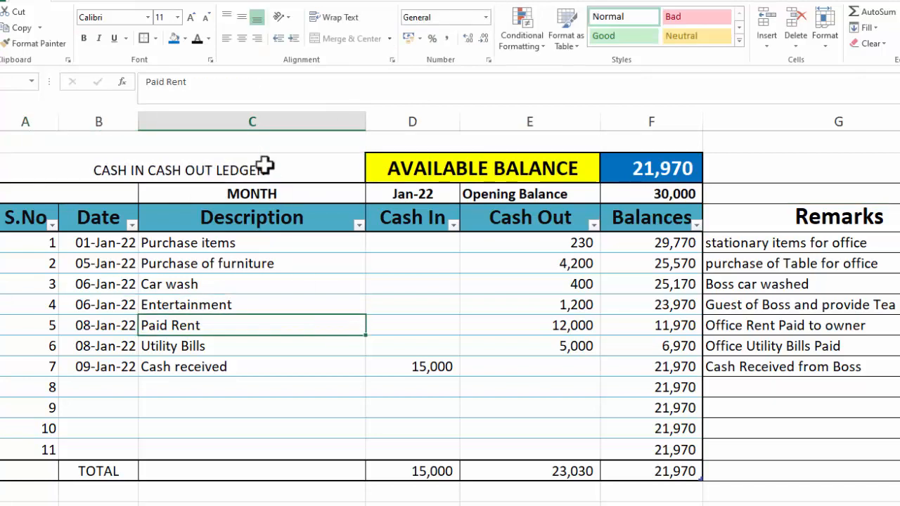
# - Make the CASH IN CASH OUT LEDGER title bold, underlined and slightly larger, and put a border around its cell
pyautogui.click(251, 171)
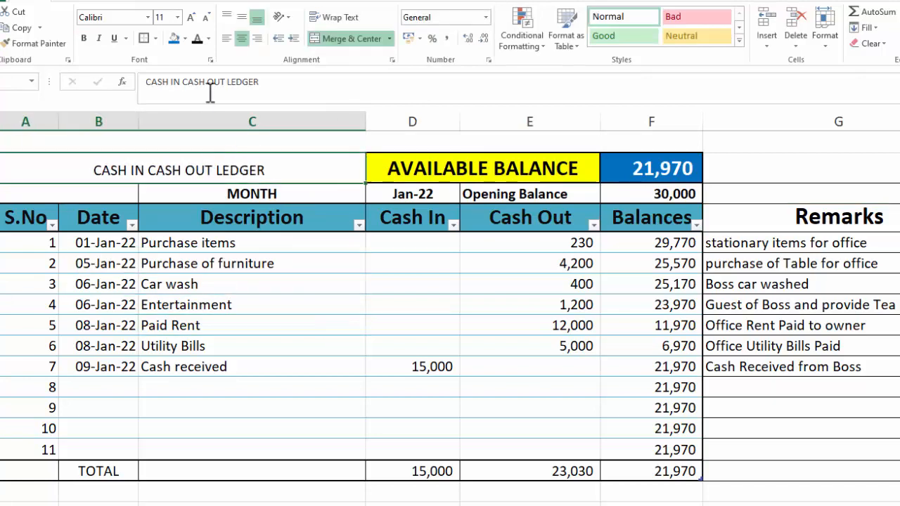
pyautogui.click(84, 38)
pyautogui.click(323, 287)
pyautogui.click(249, 169)
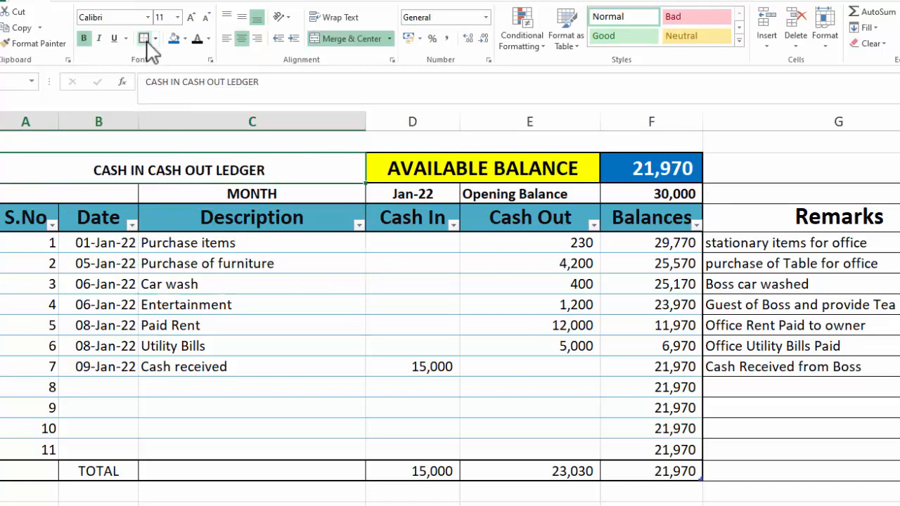
pyautogui.click(219, 247)
pyautogui.click(209, 163)
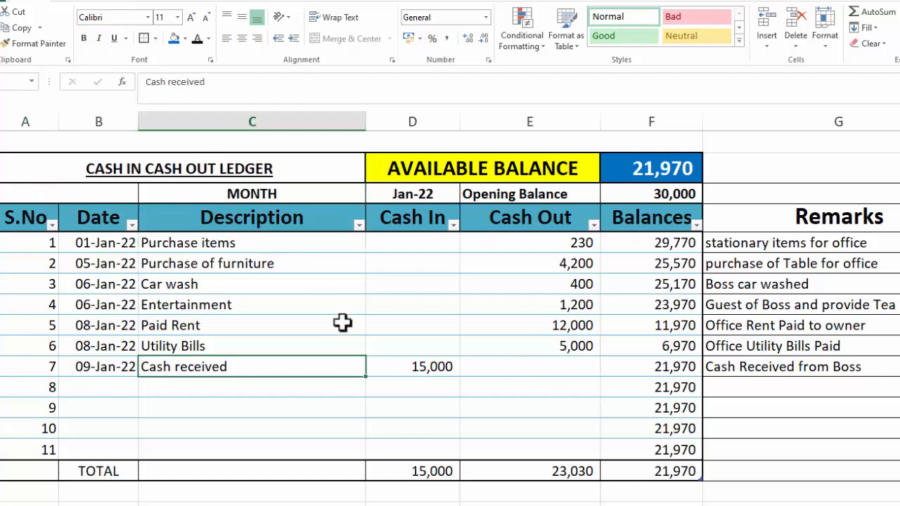
# - Reduce the font size of AVAILABLE BALANCE and its amount in row 2 to 12
pyautogui.click(343, 323)
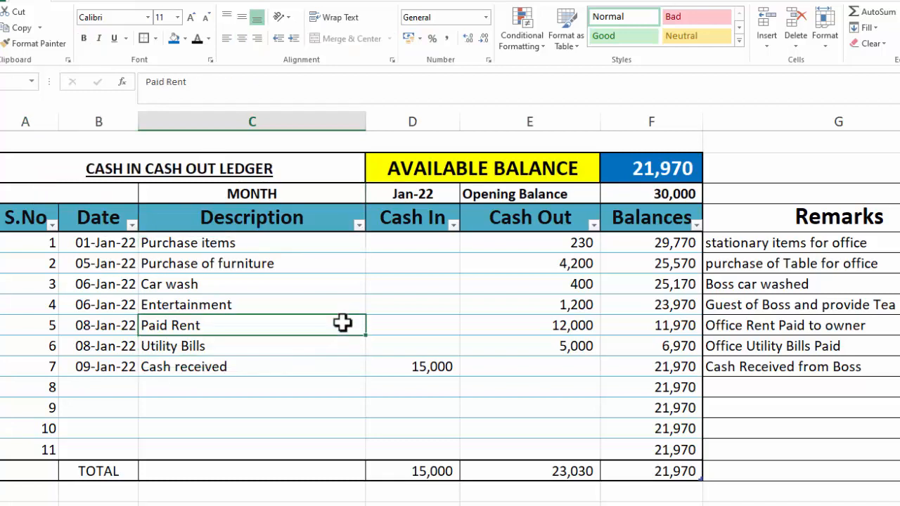
pyautogui.click(420, 168)
pyautogui.moveTo(550, 168); pyautogui.dragTo(602, 167)
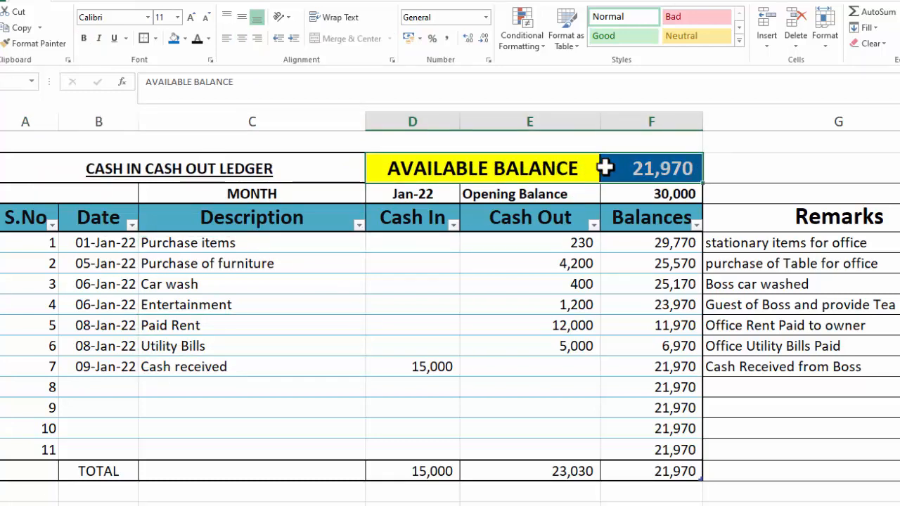
pyautogui.click(207, 18)
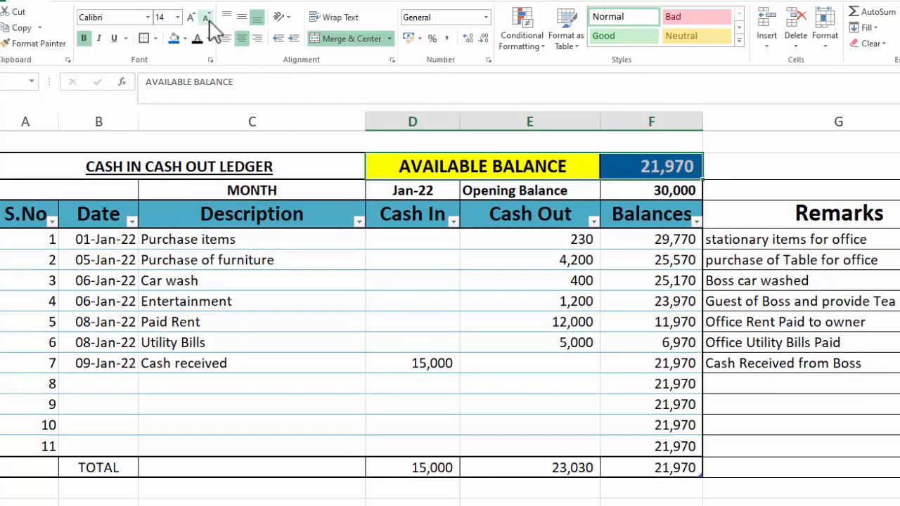
pyautogui.click(207, 19)
# - Reduce the font size of the table headers in A4:F4 to 12 and slightly reduce the height of row 4
pyautogui.click(44, 211)
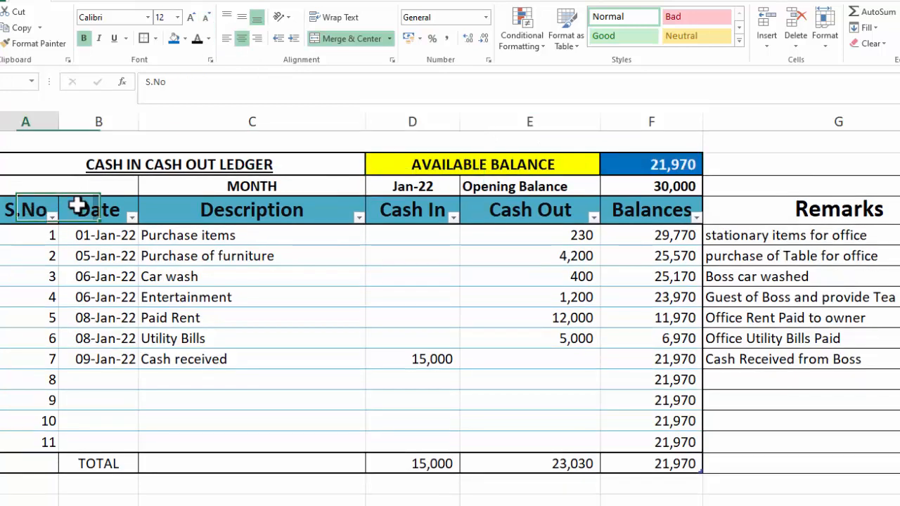
pyautogui.moveTo(78, 206); pyautogui.dragTo(628, 207)
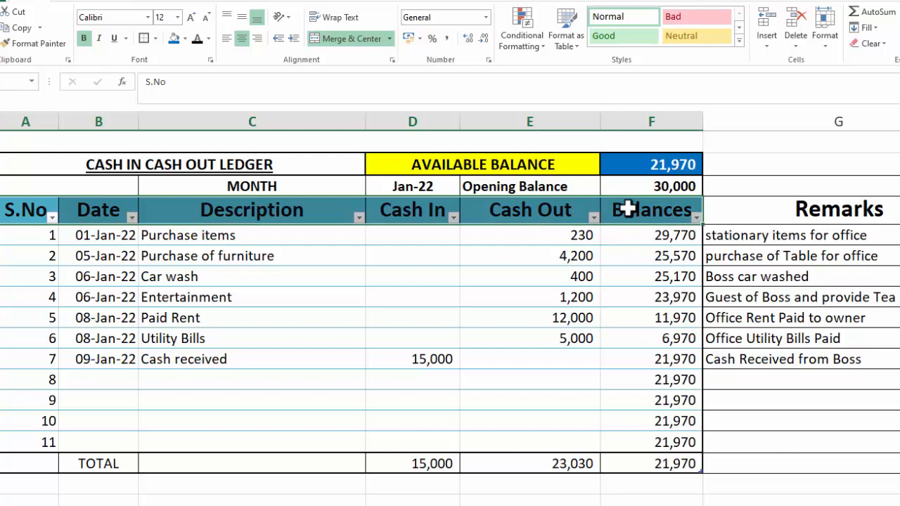
pyautogui.click(207, 19)
pyautogui.click(206, 18)
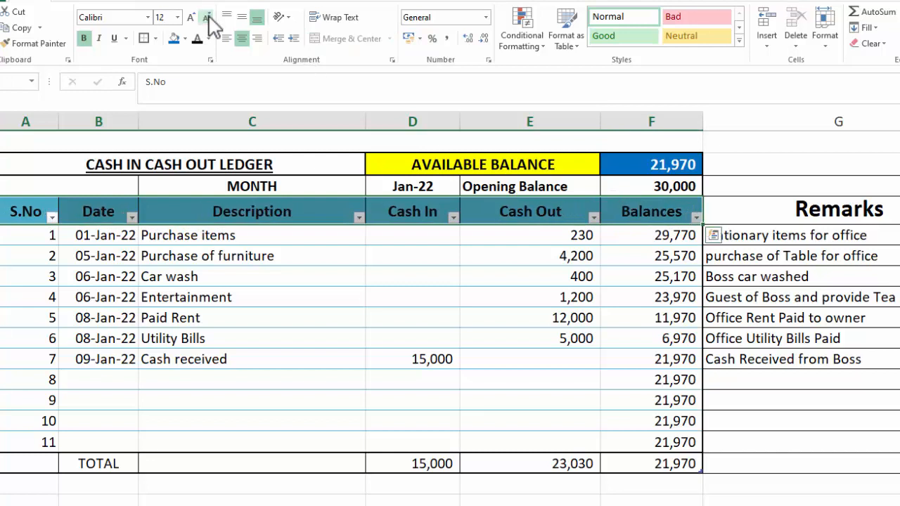
pyautogui.click(275, 234)
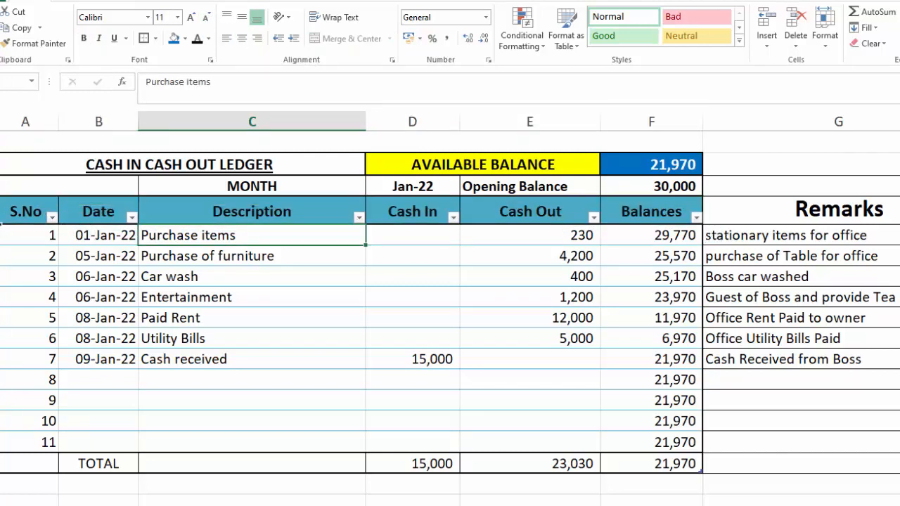
pyautogui.moveTo(4, 224); pyautogui.dragTo(4, 218)
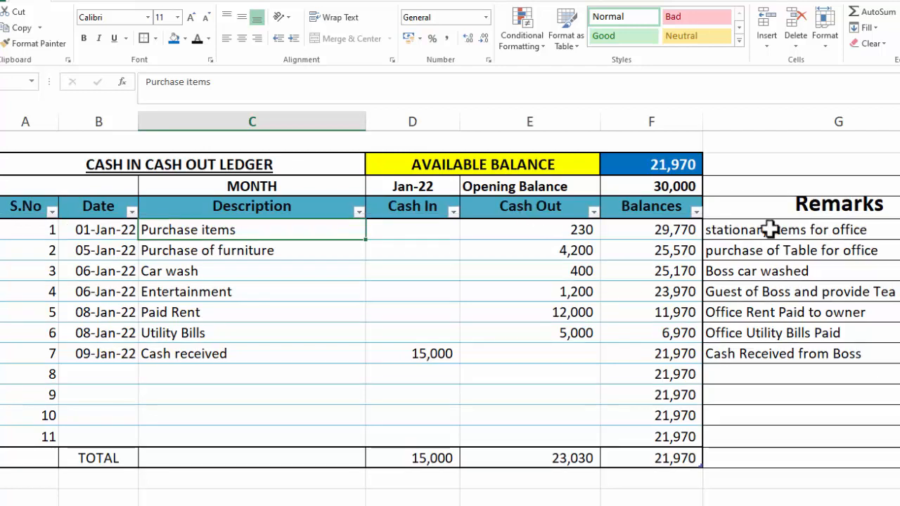
# - Decrease the font size of the Remarks header in G4 by two steps
pyautogui.click(816, 209)
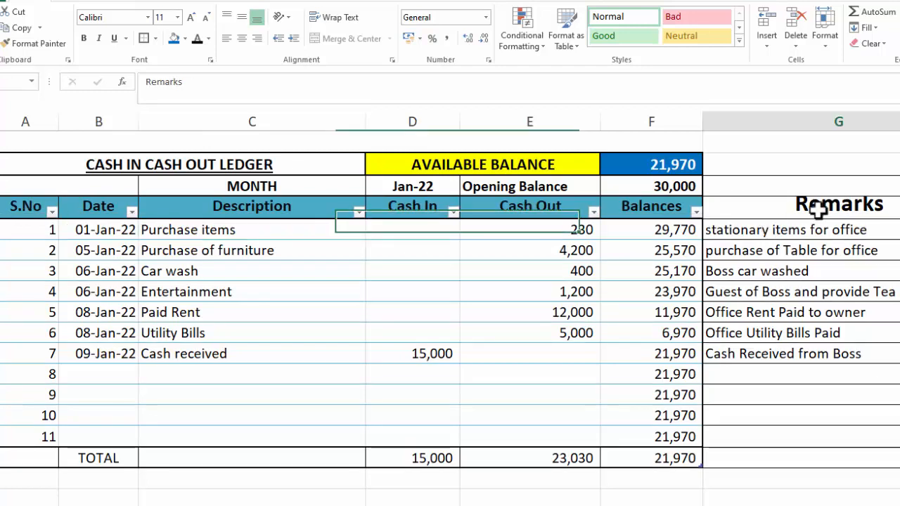
pyautogui.click(206, 18)
pyautogui.click(206, 18)
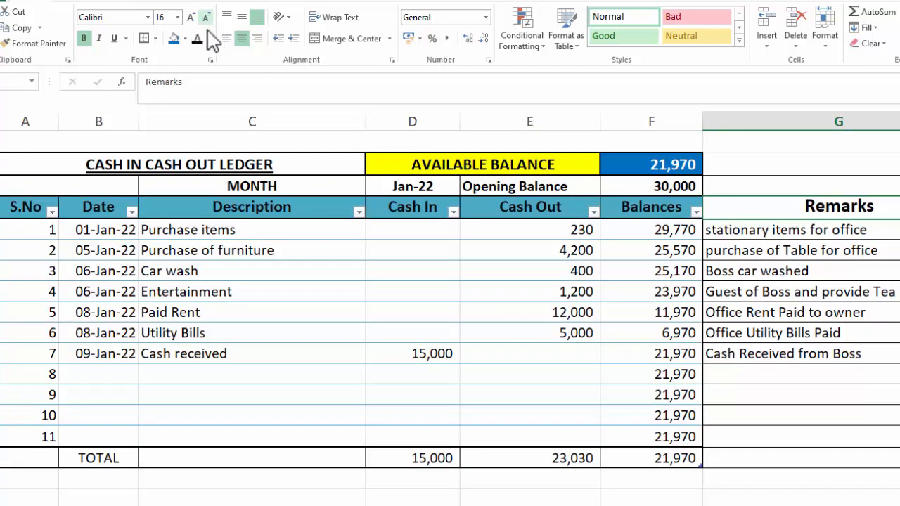
pyautogui.click(766, 276)
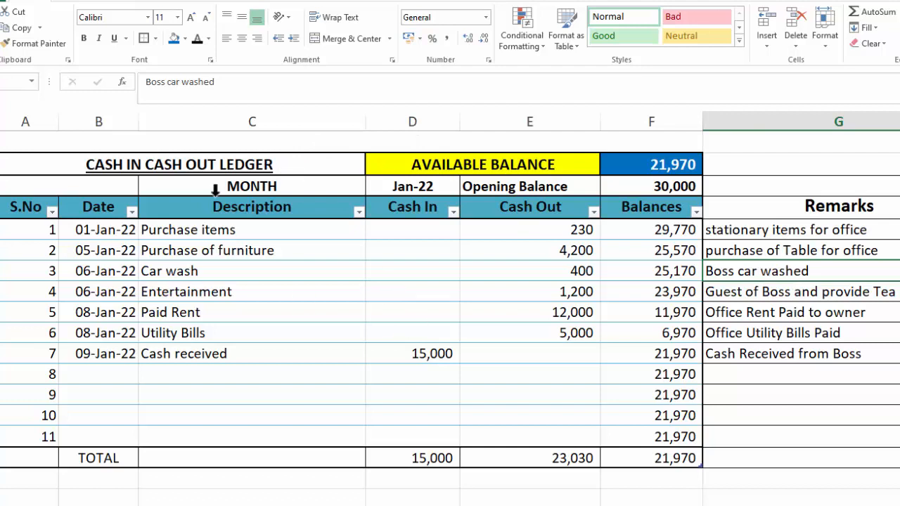
pyautogui.click(445, 328)
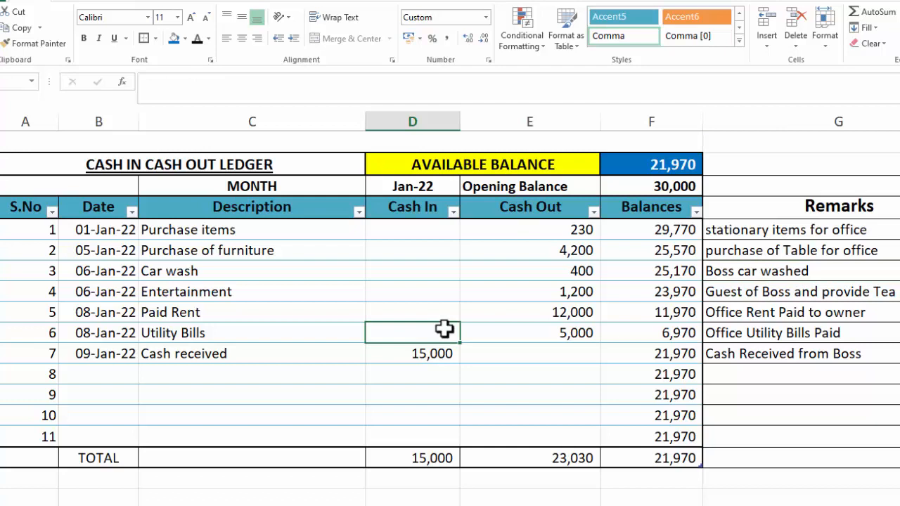
# - Enter the date 12/1/2022 for ledger entry 8 in B12
pyautogui.click(121, 368)
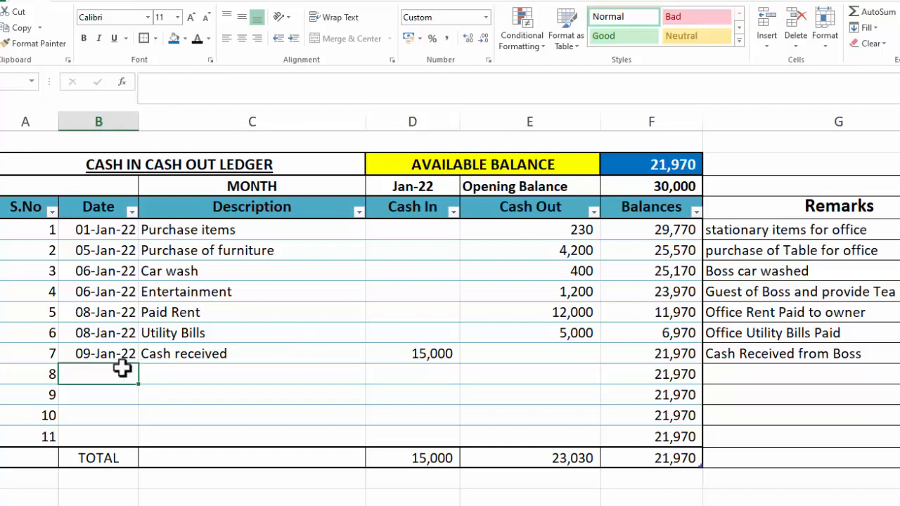
pyautogui.write('12/1/2022')
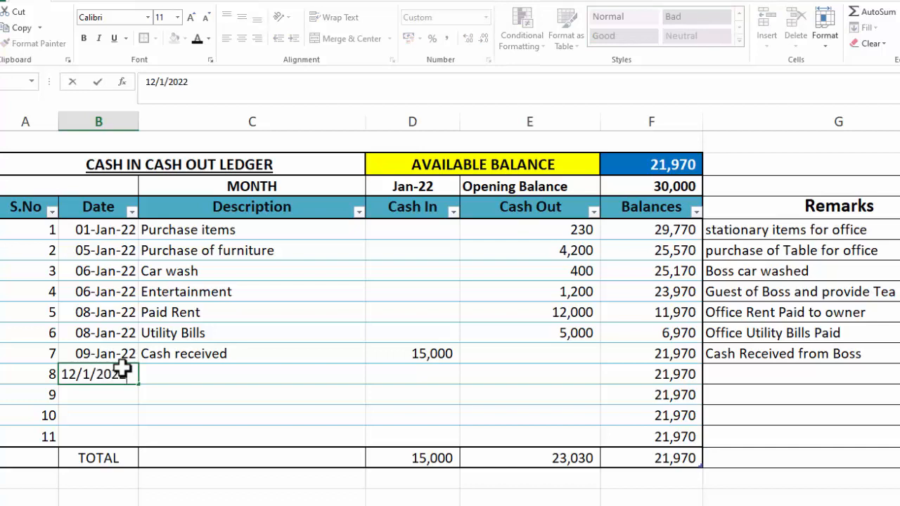
pyautogui.press('Tab')
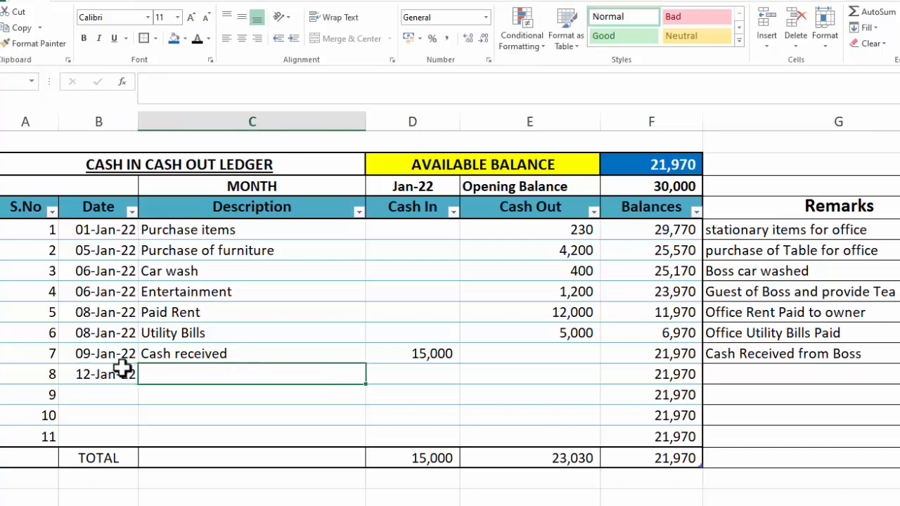
pyautogui.write('CA')
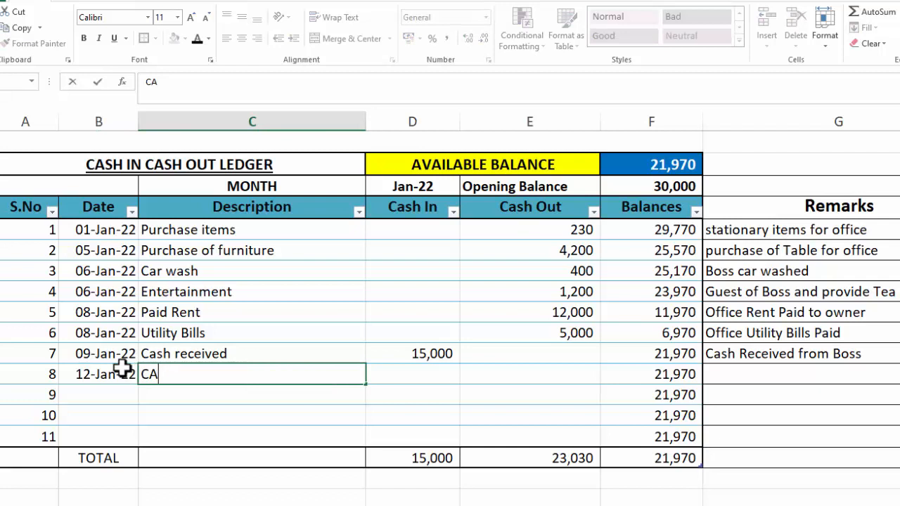
pyautogui.click(296, 438)
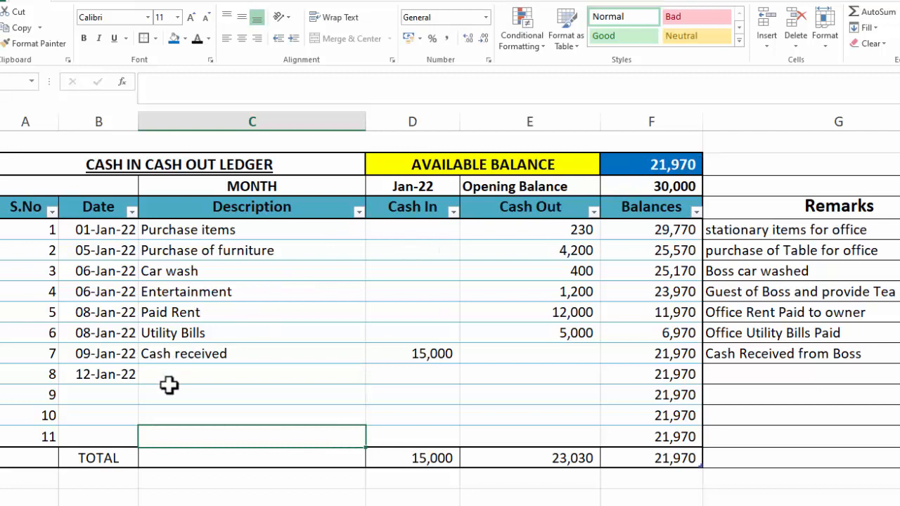
# - Enter the description LCD Purchased for ledger entry 8 in C12
pyautogui.click(190, 374)
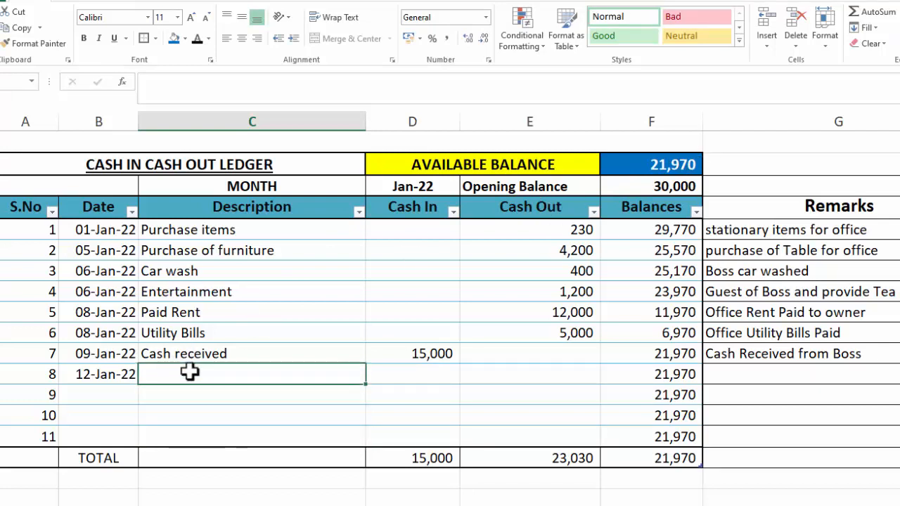
pyautogui.write('PAID')
pyautogui.press('BackSpace')
pyautogui.press('BackSpace')
pyautogui.press('BackSpace')
pyautogui.press('BackSpace')
pyautogui.press('BackSpace')
pyautogui.write('LCD')
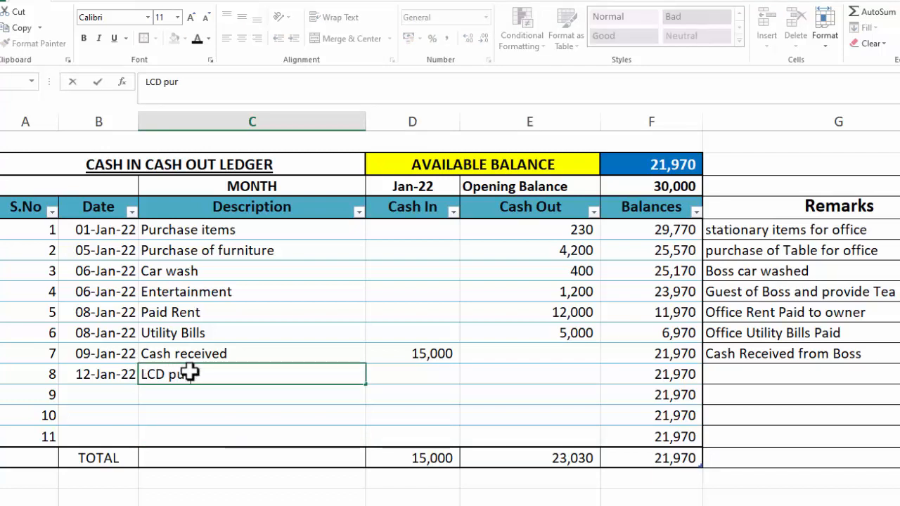
pyautogui.write(' Purcha')
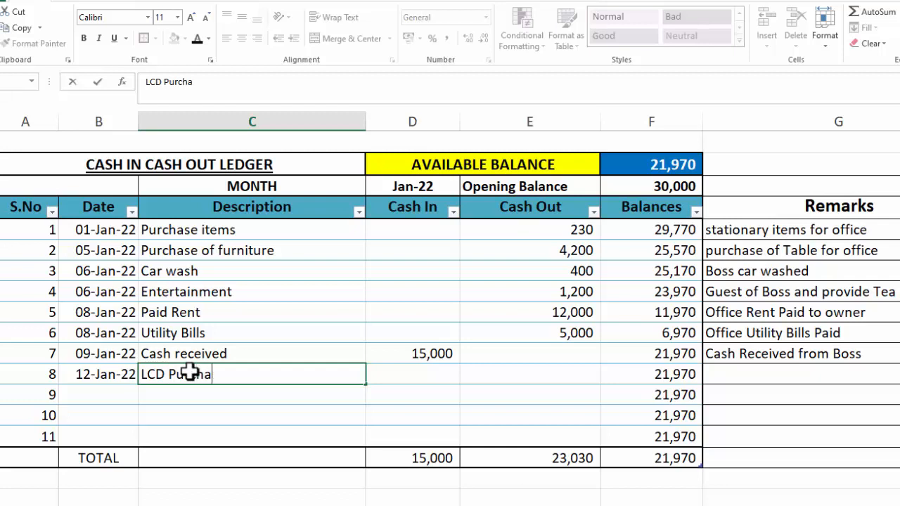
pyautogui.write('sed')
# - Enter a cash out amount of 6200 for the LCD Purchased entry in E12
pyautogui.press('Tab')
pyautogui.press('Tab')
pyautogui.write('62')
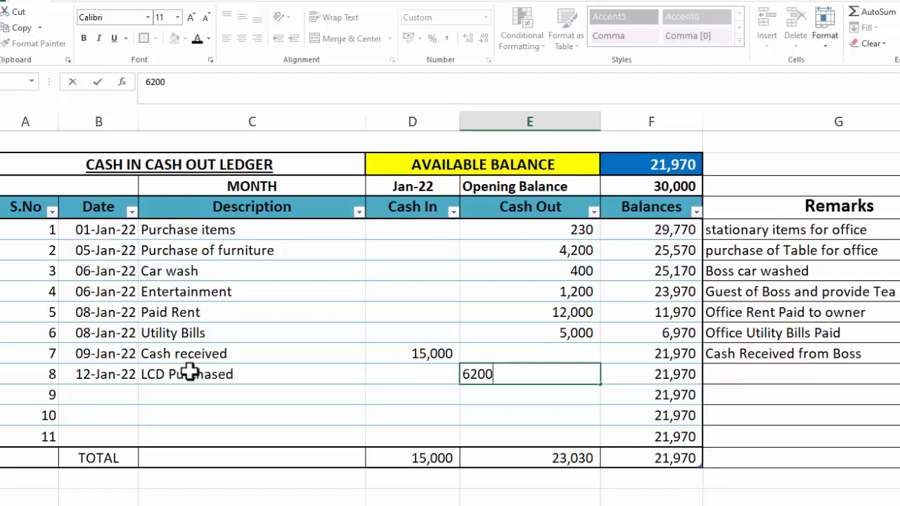
pyautogui.press('Tab')
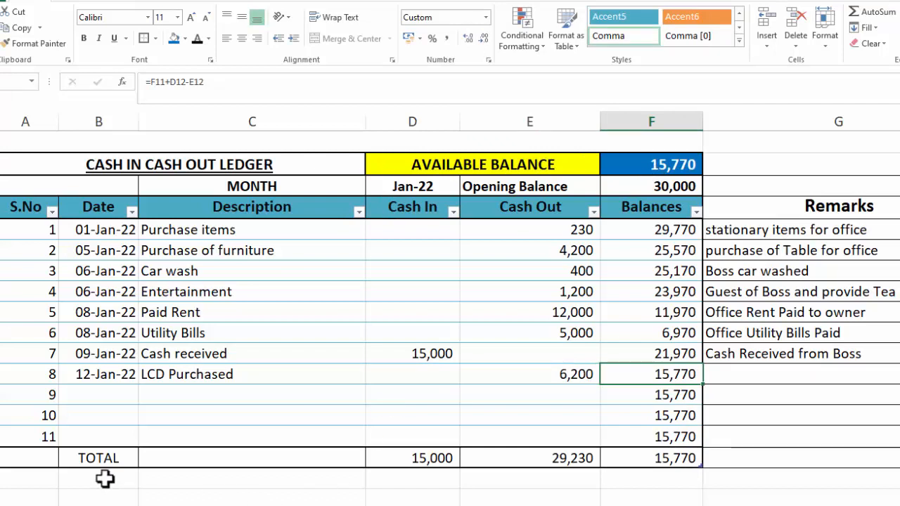
# - Make the TOTAL label and the totals in B16:F16 bold
pyautogui.moveTo(102, 459); pyautogui.dragTo(635, 458)
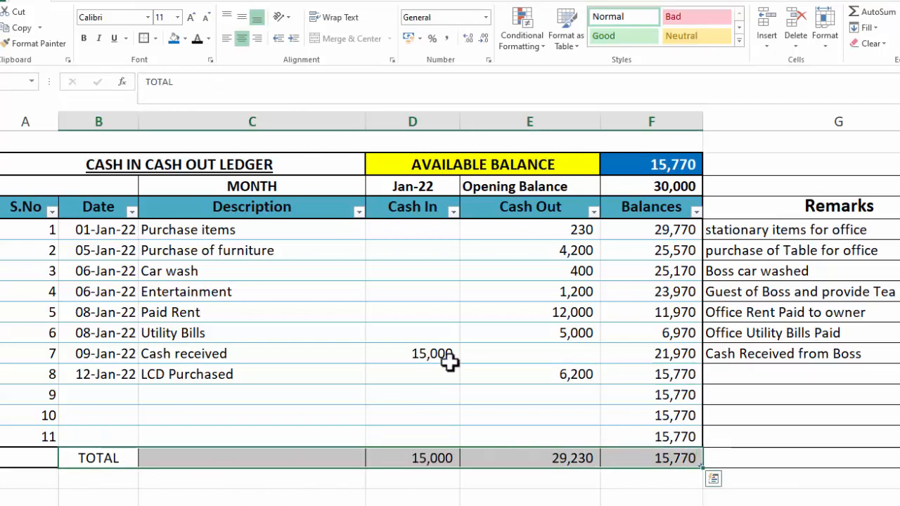
pyautogui.click(83, 37)
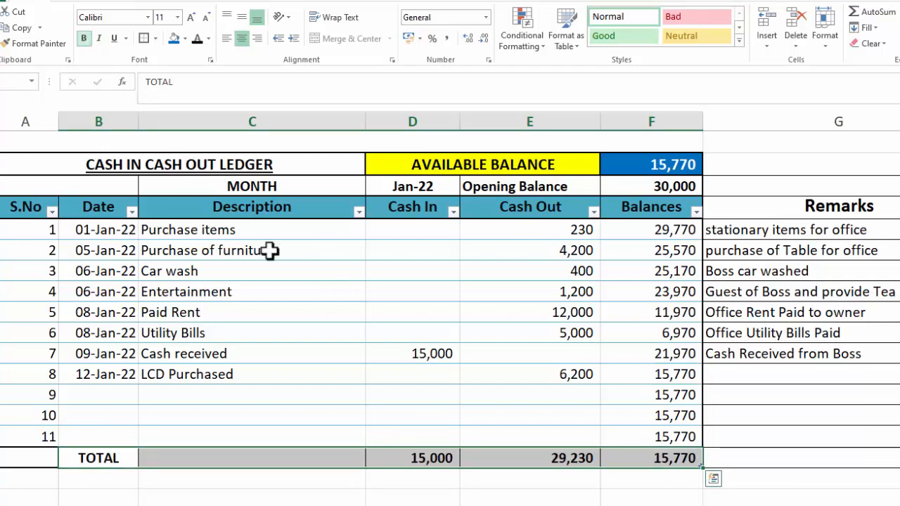
pyautogui.moveTo(422, 482); pyautogui.dragTo(645, 485)
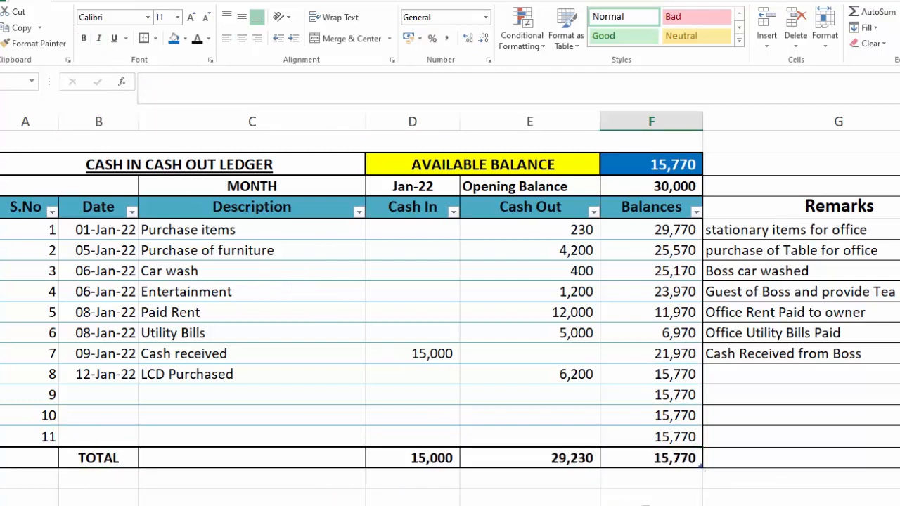
# - Enter the remark "for office use" for the LCD Purchased entry in G12
pyautogui.click(743, 372)
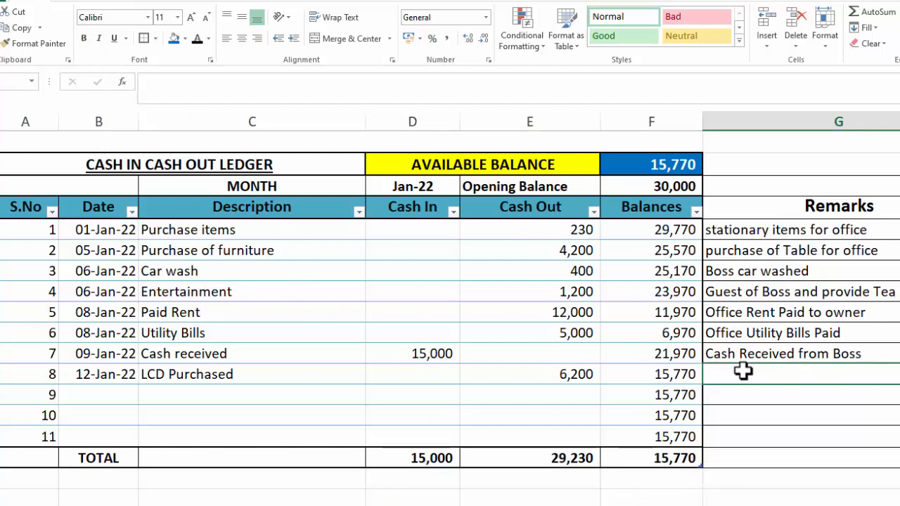
pyautogui.write('for o')
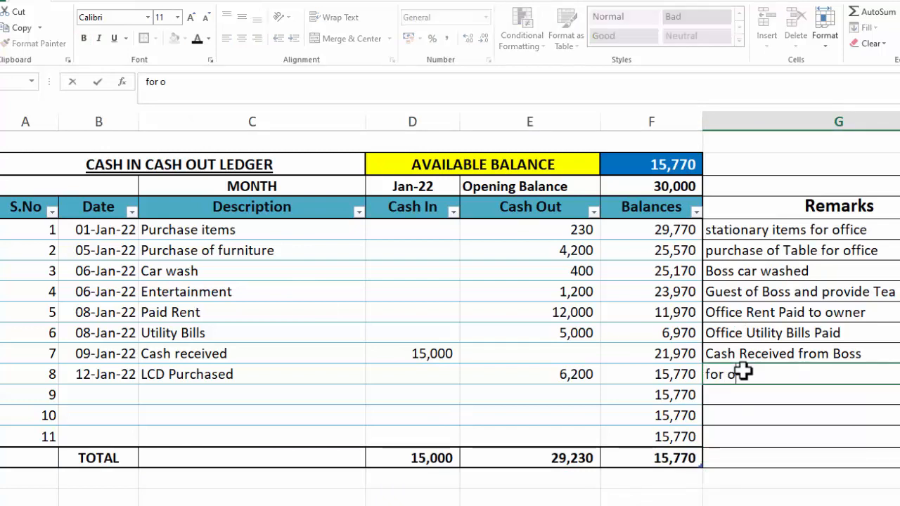
pyautogui.write('ffice use')
pyautogui.press('Return')
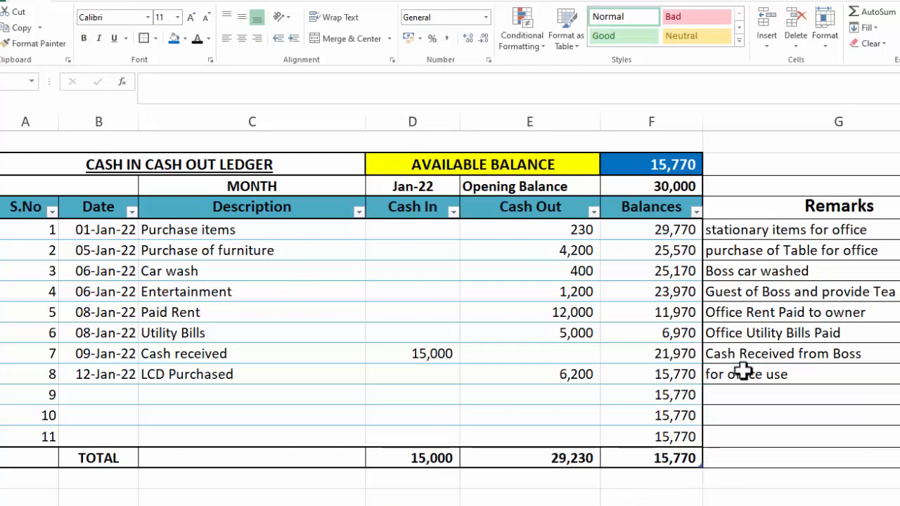